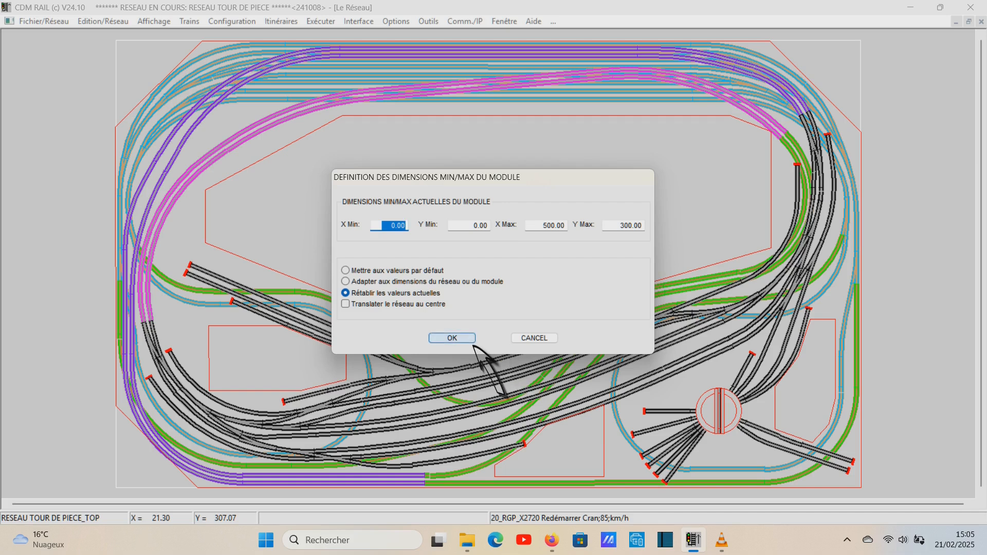
# Step: Show the layout's contour editing mode, followed by its module/network editing mode
pyautogui.click(101, 25)
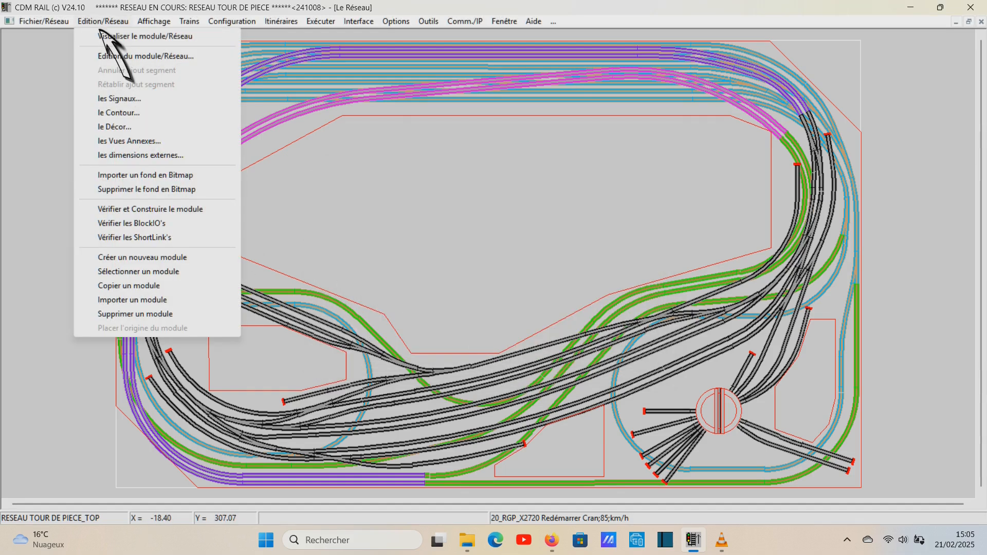
pyautogui.click(107, 118)
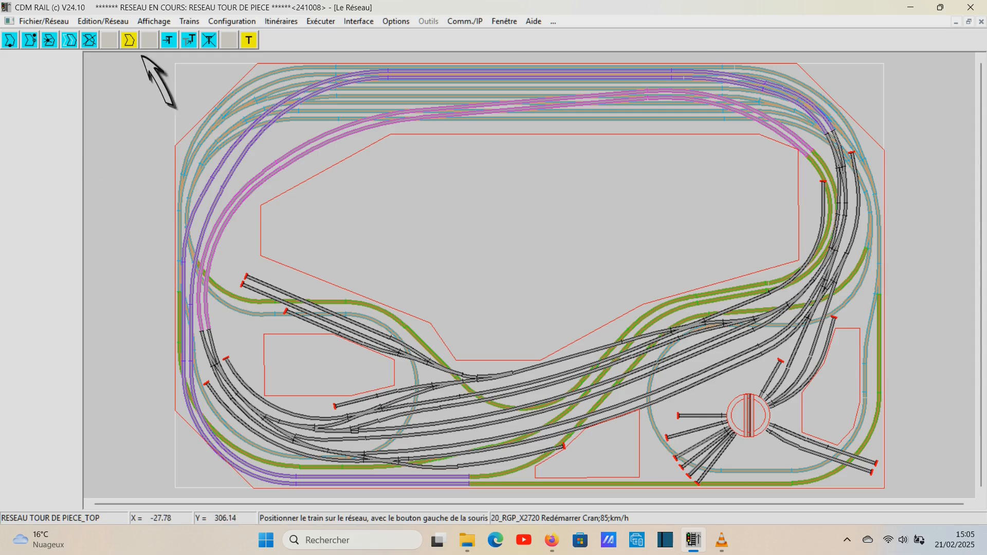
pyautogui.click(100, 23)
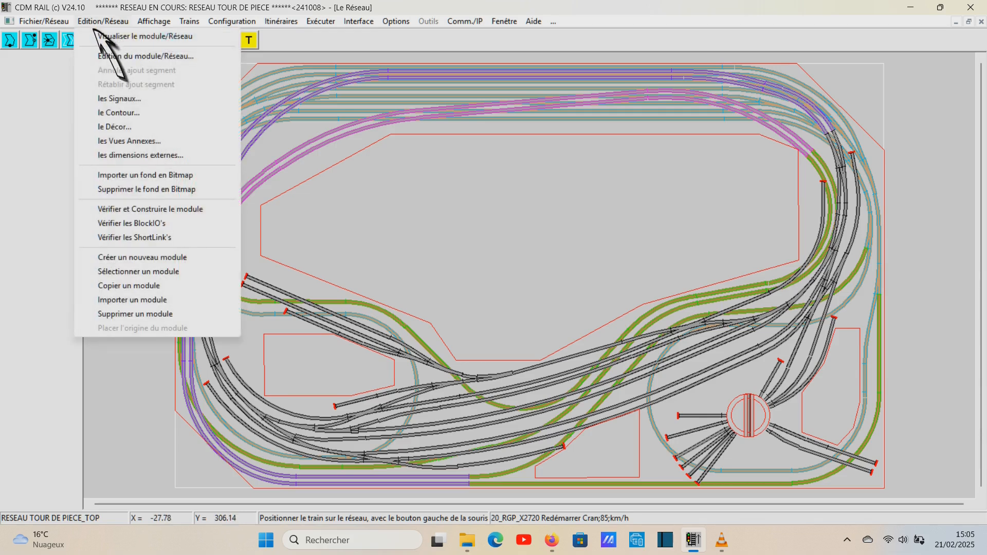
pyautogui.click(117, 57)
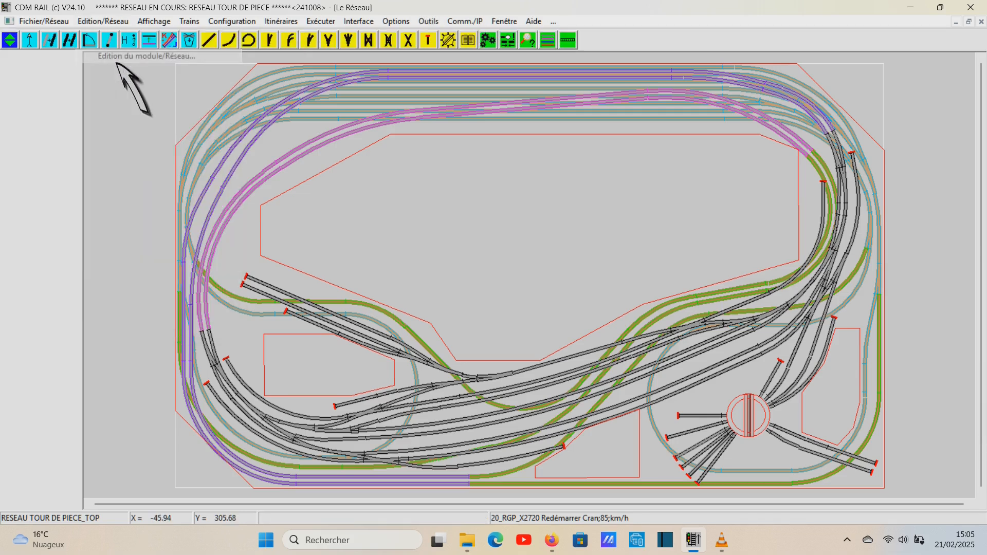
# Step: Show the signal editing mode and return to the plain view of the module/network
pyautogui.click(104, 23)
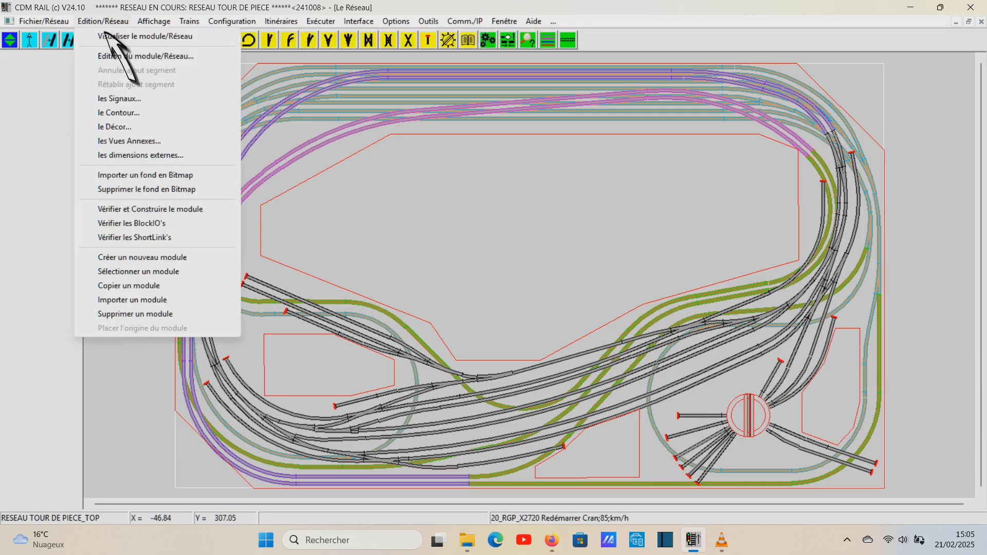
pyautogui.click(118, 100)
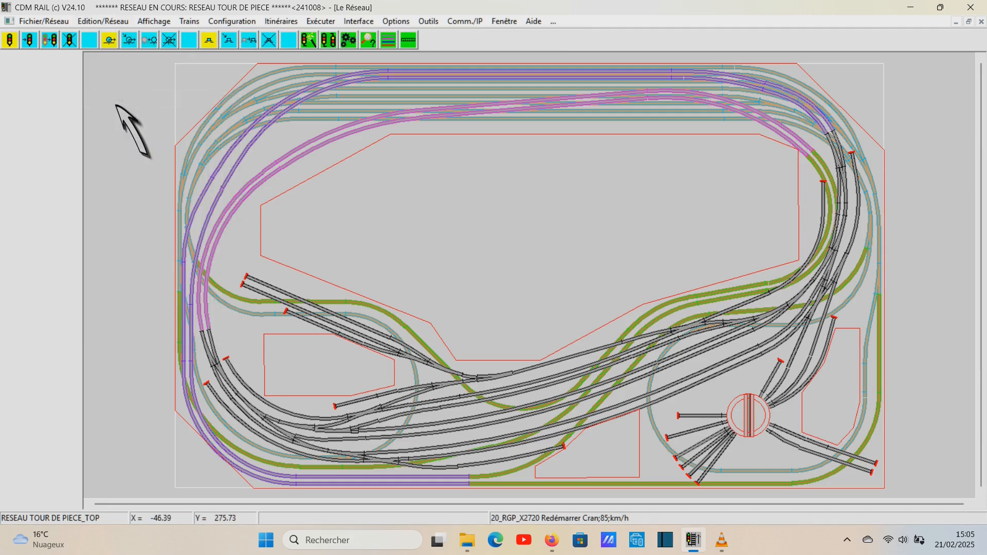
pyautogui.click(105, 23)
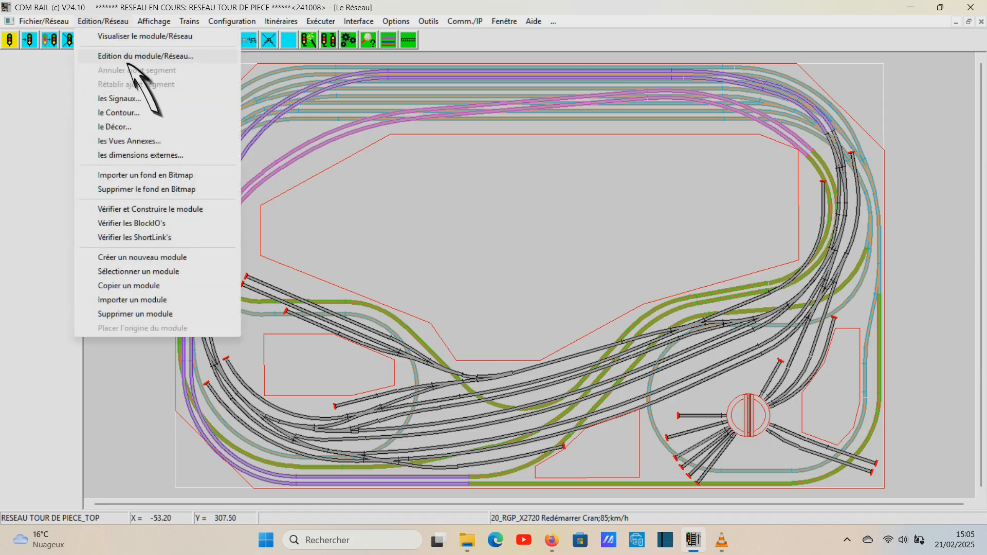
pyautogui.click(128, 38)
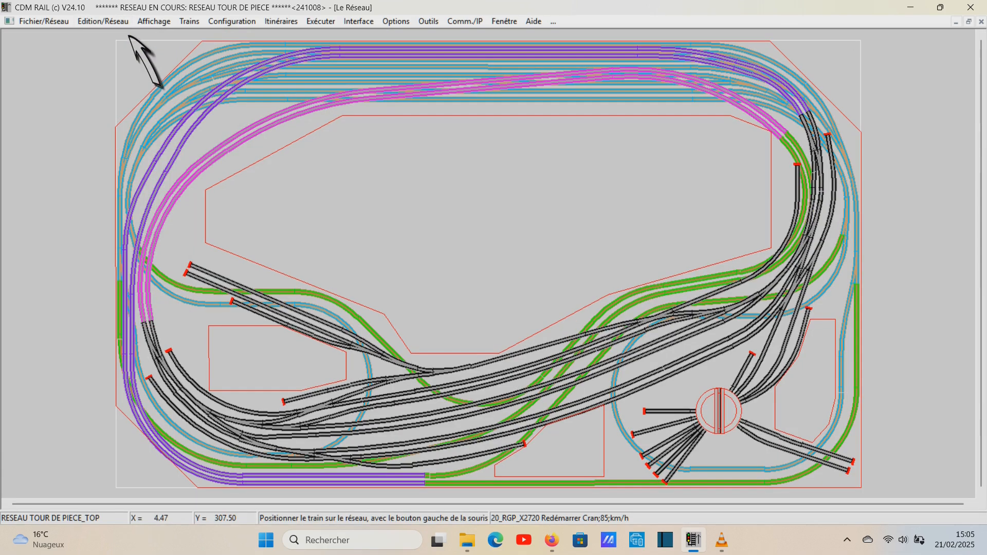
# Step: Switch to module/network editing mode and restore the simulation/run context named CONTEXTE
pyautogui.click(124, 26)
pyautogui.click(129, 57)
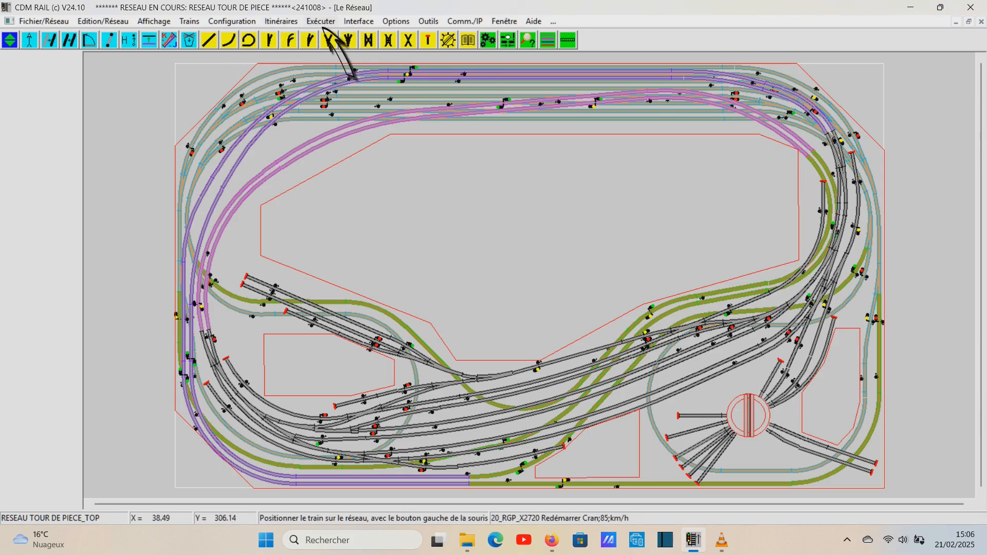
pyautogui.click(323, 24)
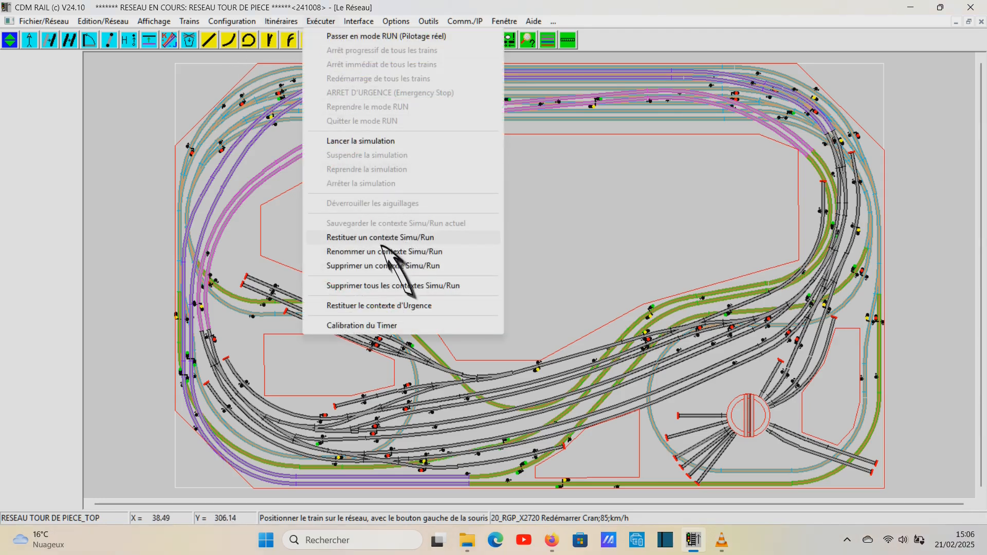
pyautogui.click(382, 242)
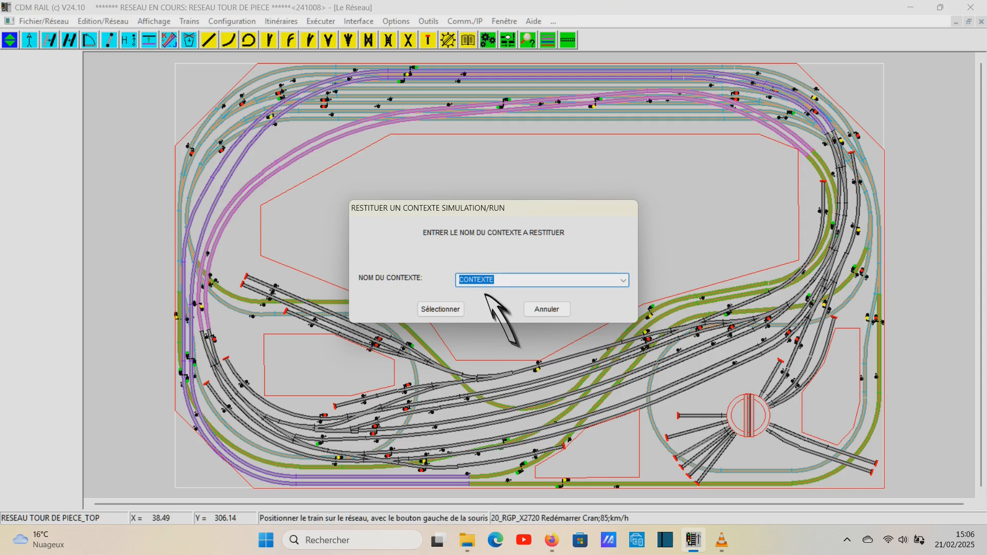
pyautogui.click(440, 311)
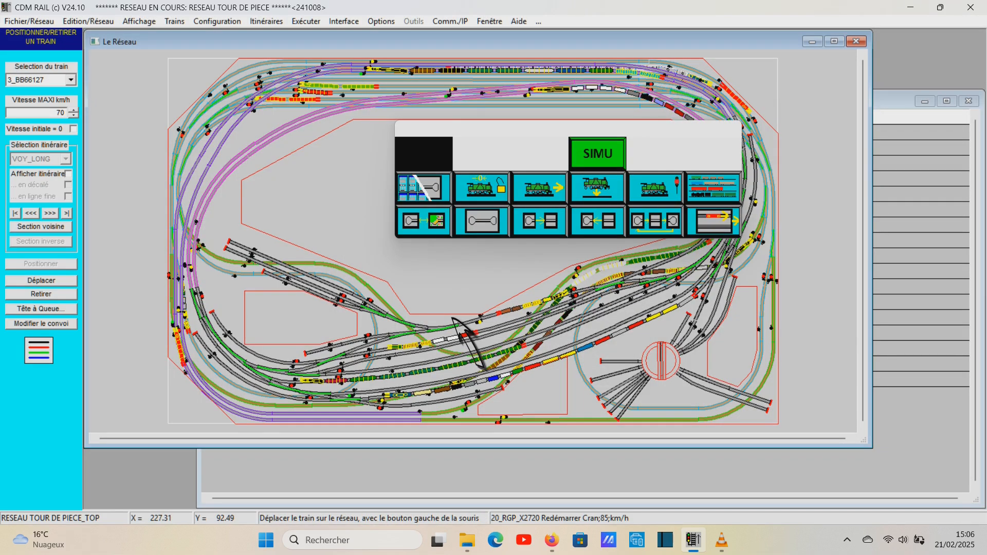
# Step: Start the simulation and set all trains running
pyautogui.click(597, 153)
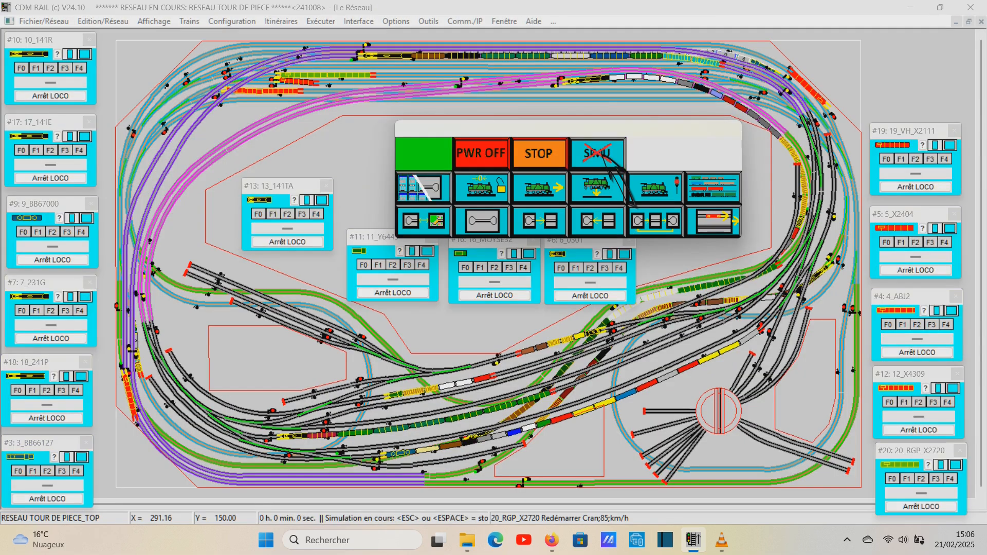
pyautogui.click(546, 193)
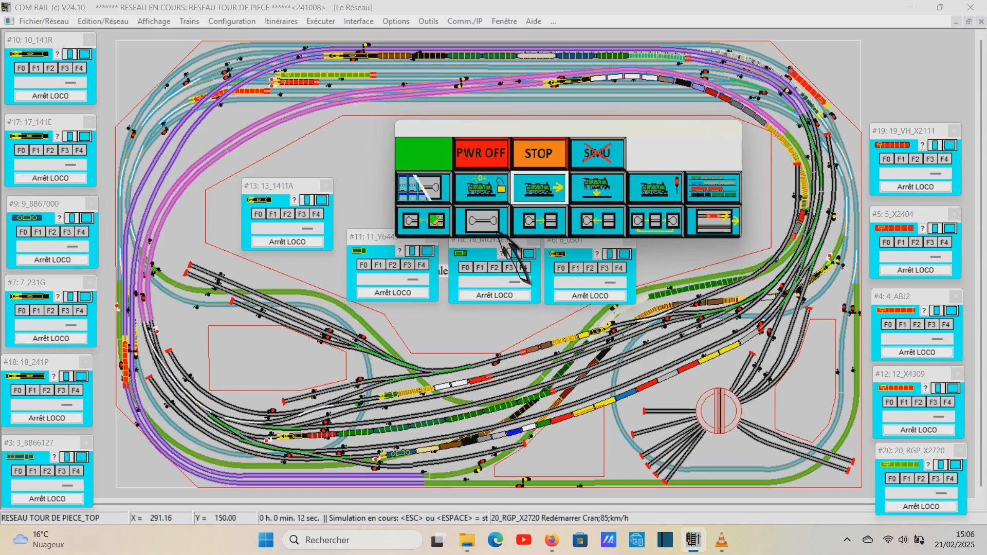
# Step: Display the full layout and its next auxiliary view, with the floating control panel moved slightly to uncover the tracks
pyautogui.click(498, 231)
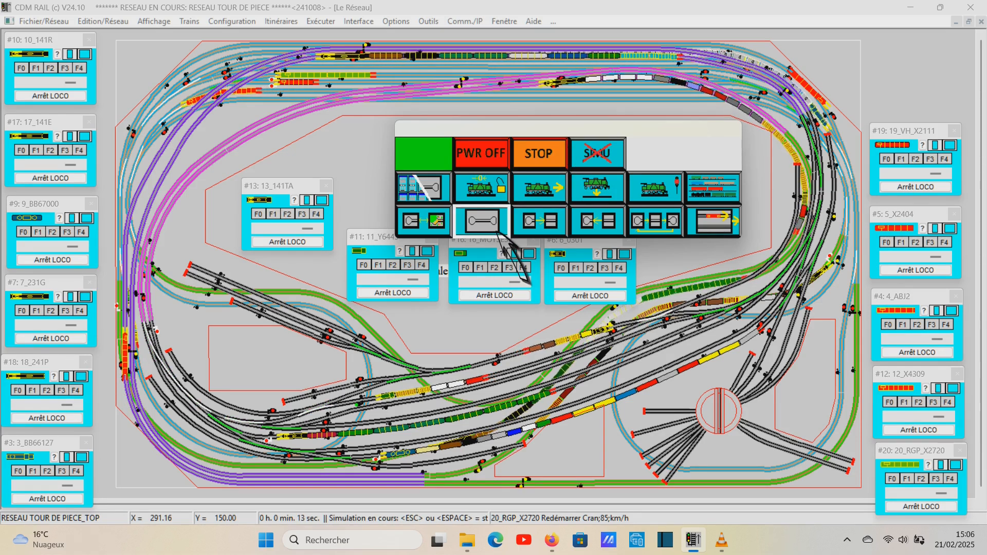
pyautogui.click(541, 228)
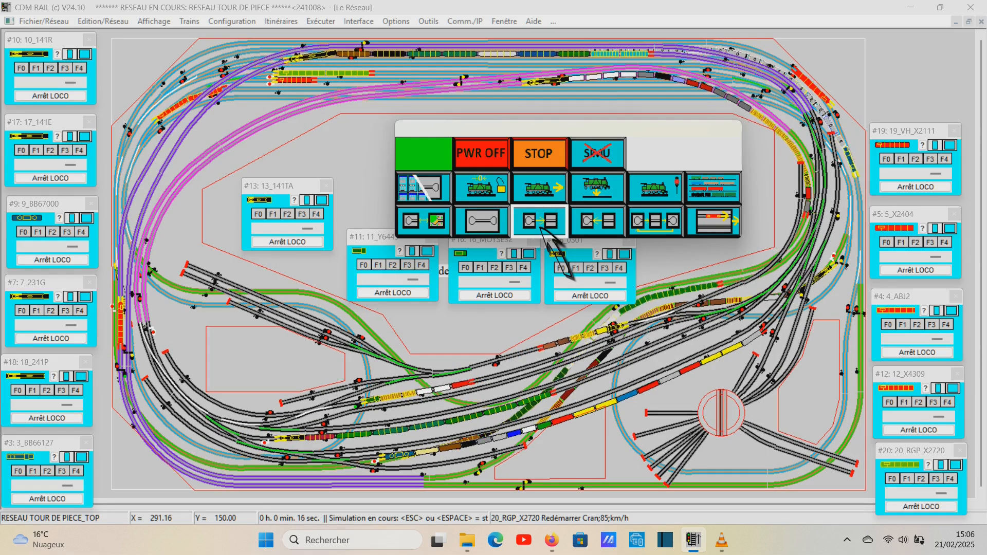
pyautogui.moveTo(534, 139); pyautogui.dragTo(502, 123)
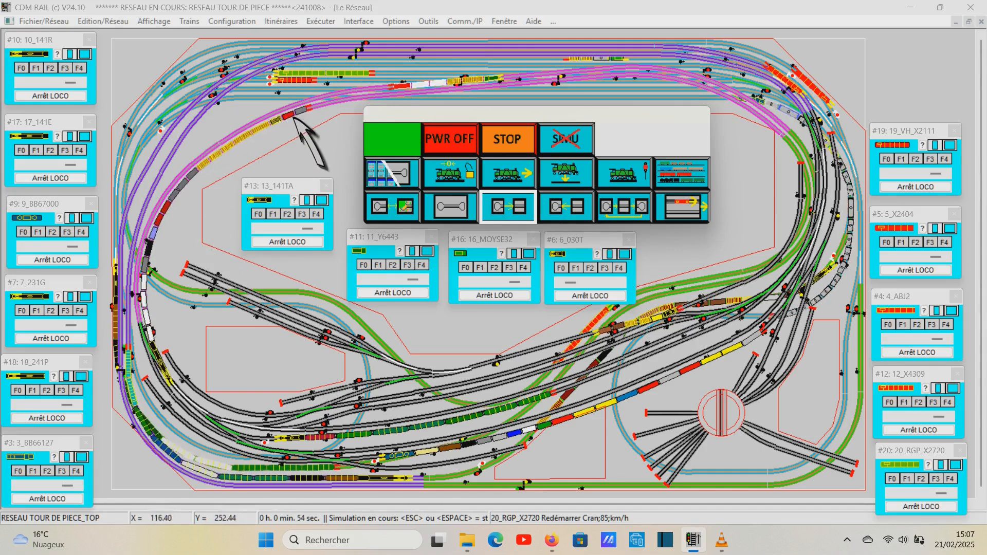
pyautogui.moveTo(269, 133)
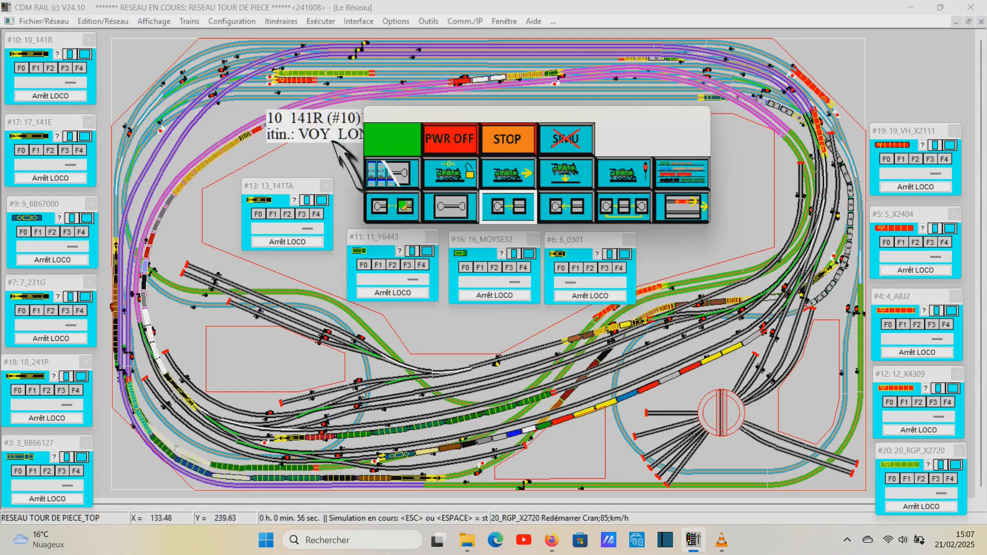
# Step: Toggle the scenery display and step forward through the auxiliary views before returning to the full layout view
pyautogui.click(394, 212)
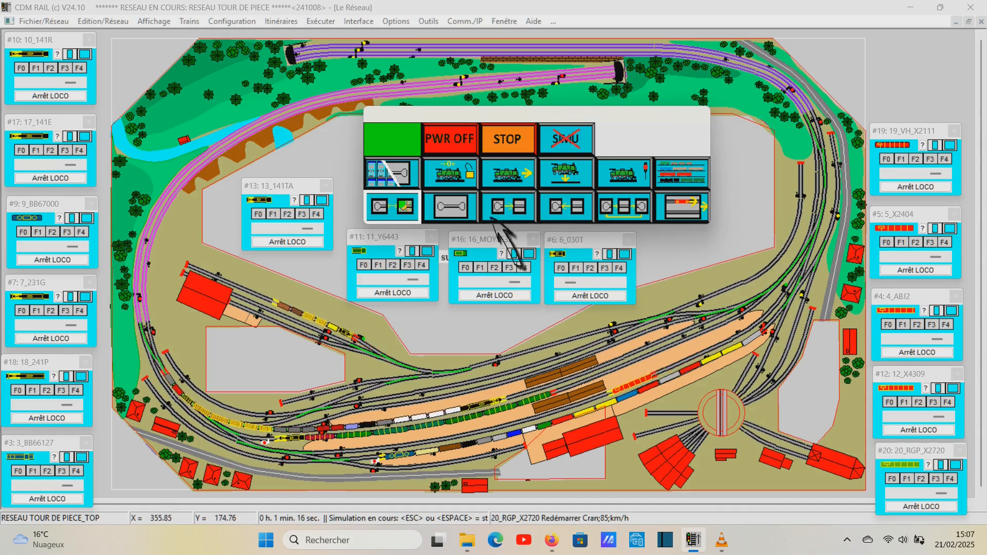
pyautogui.click(515, 211)
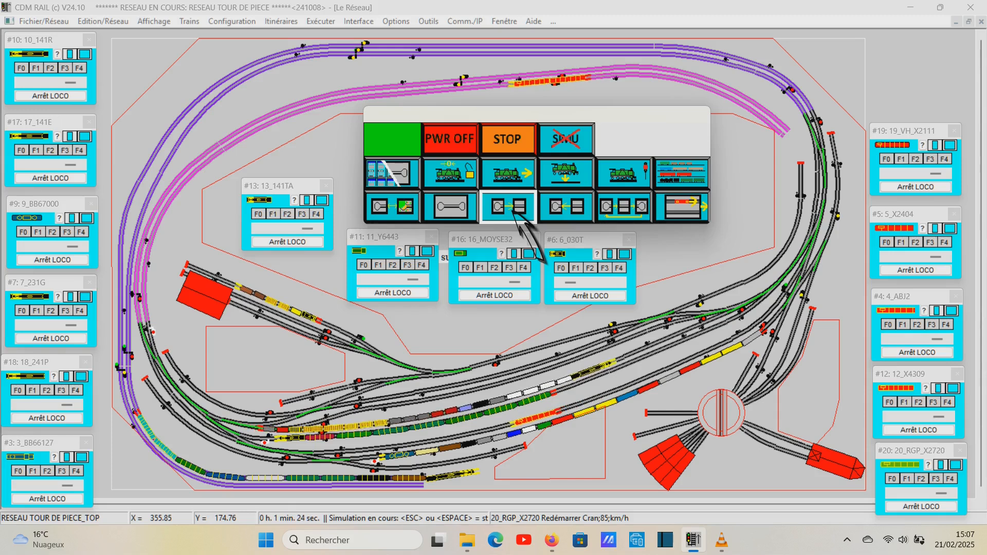
pyautogui.click(512, 211)
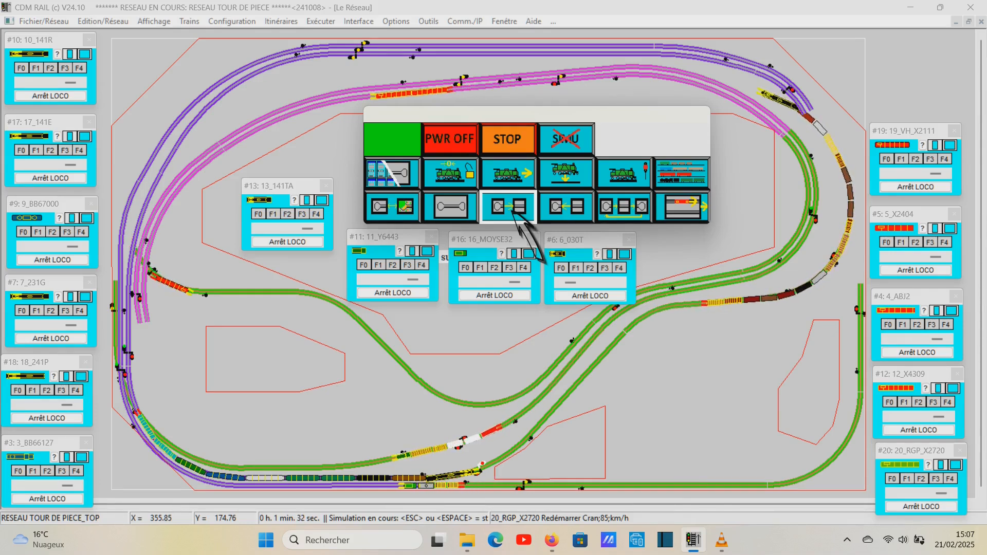
pyautogui.click(513, 211)
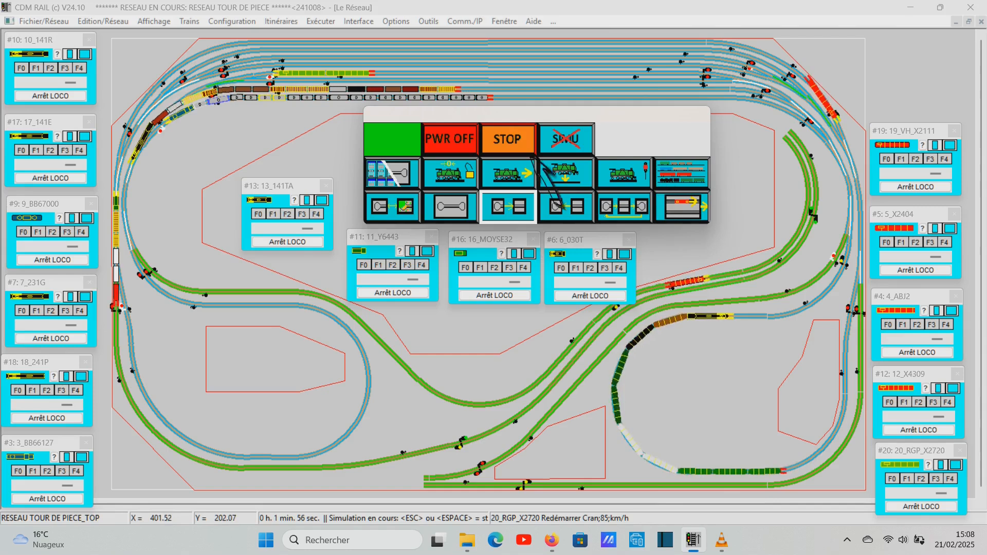
pyautogui.click(455, 217)
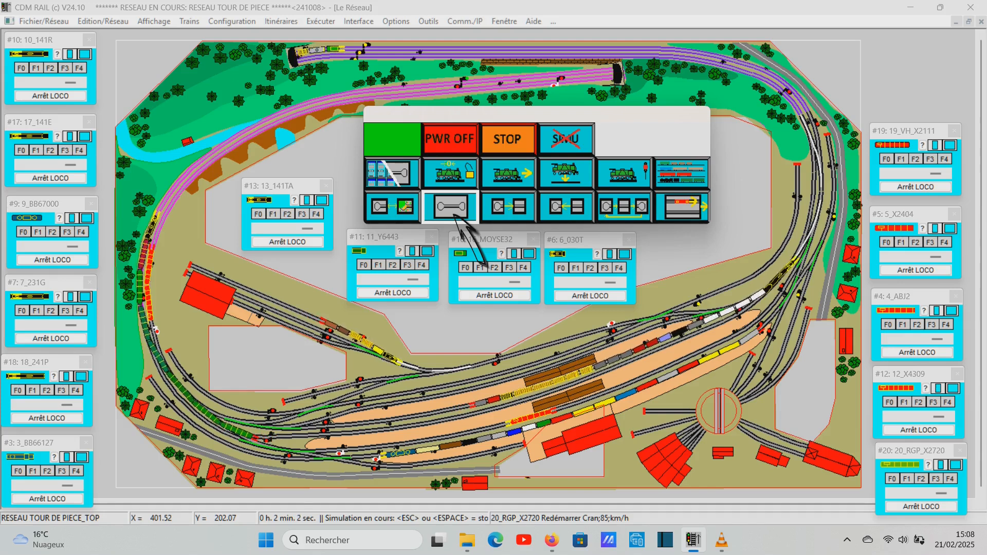
# Step: Hide the locomotive throttle windows and zoom in on the western station throat, keeping the control panel off the tracks
pyautogui.click(394, 173)
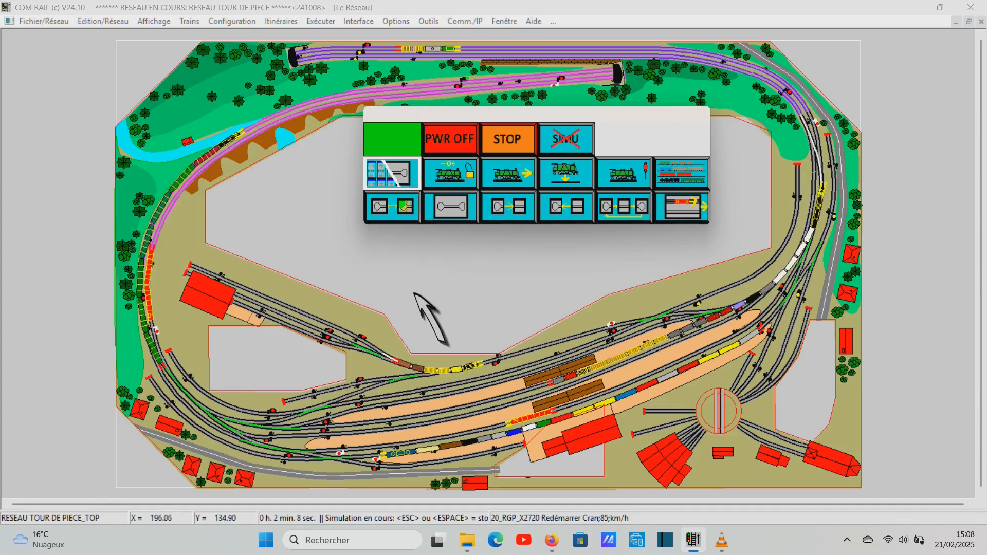
pyautogui.moveTo(85, 250); pyautogui.dragTo(540, 488)
pyautogui.moveTo(575, 119); pyautogui.dragTo(745, 44)
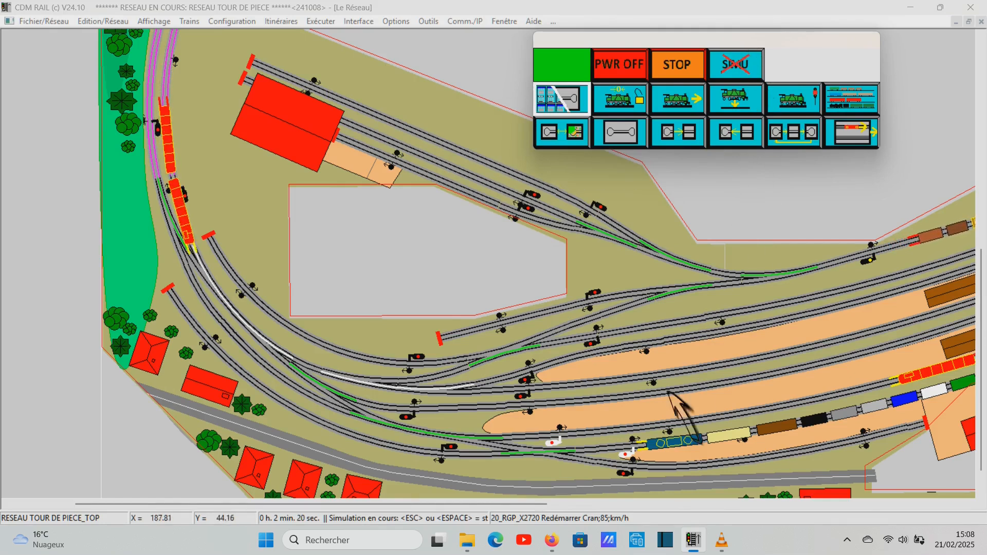
# Step: Examine the enlarged eastern part of the station and turntable area, and restore the full layout view
pyautogui.moveTo(542, 504); pyautogui.dragTo(844, 486)
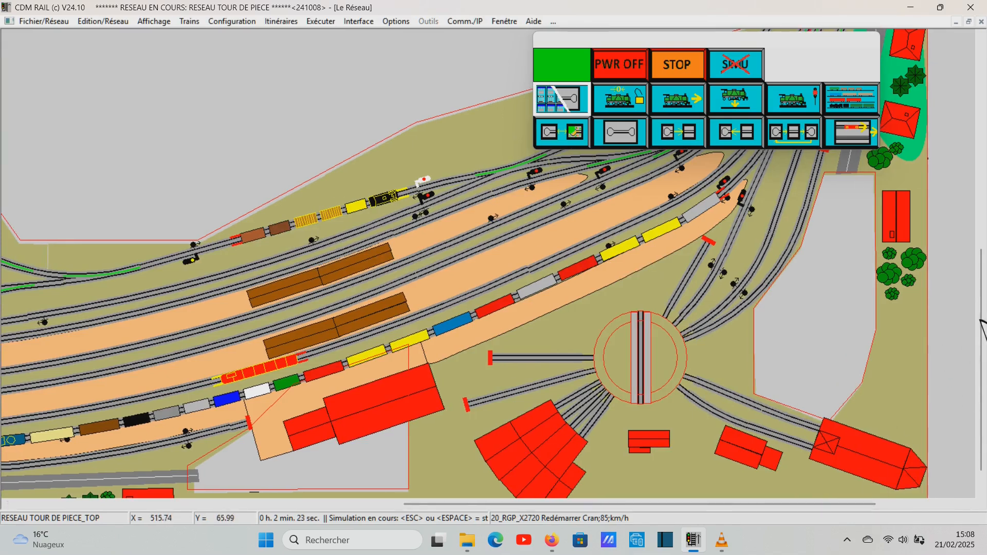
pyautogui.scroll(3, 939, 348)
pyautogui.scroll(1, 488, 263)
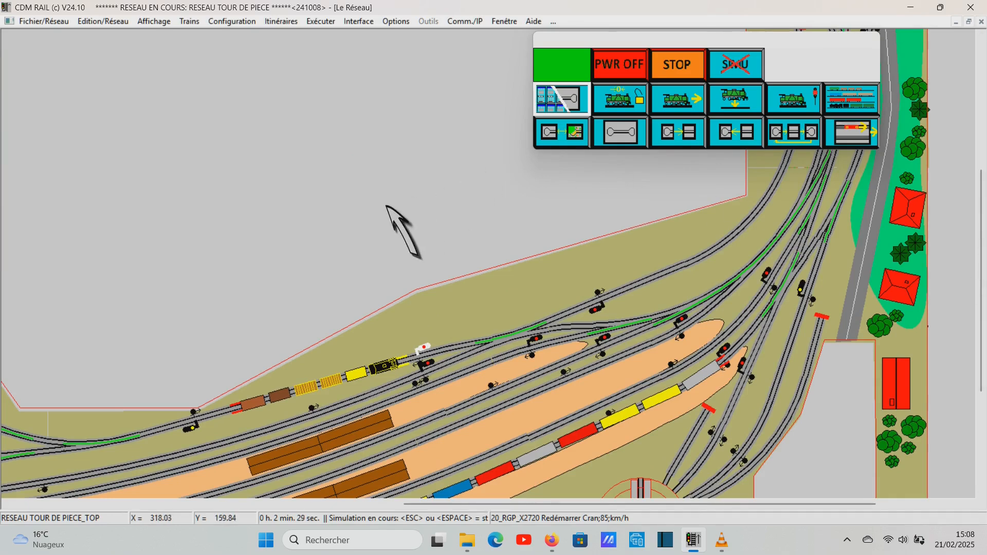
pyautogui.press('Home')
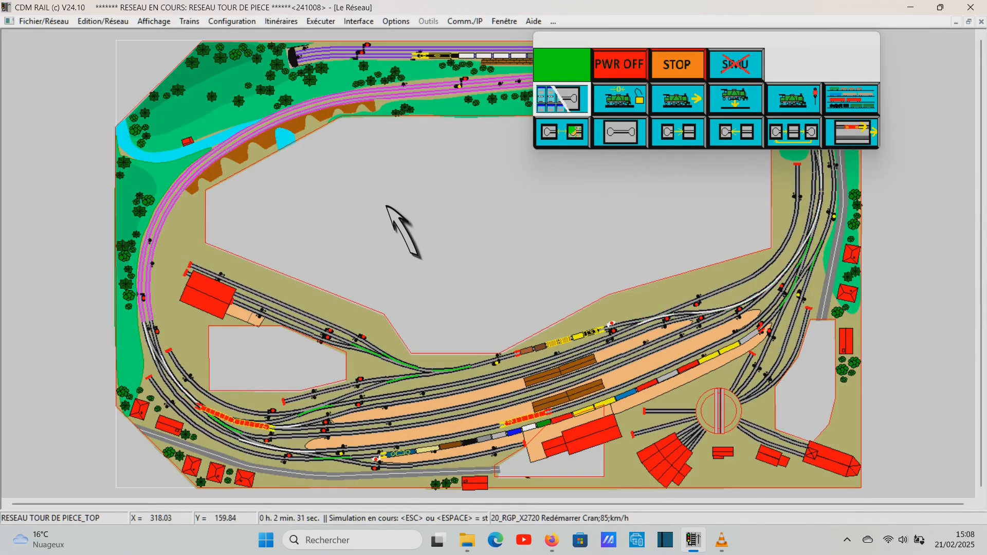
# Step: Return the control panel to the empty centre of the layout and show the locomotive throttle windows again
pyautogui.moveTo(652, 50); pyautogui.dragTo(473, 130)
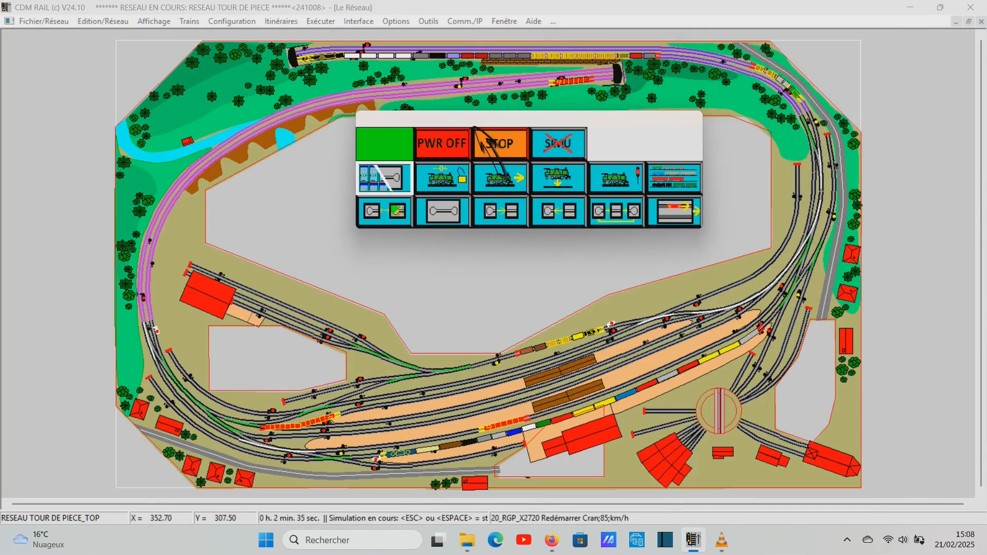
pyautogui.click(401, 176)
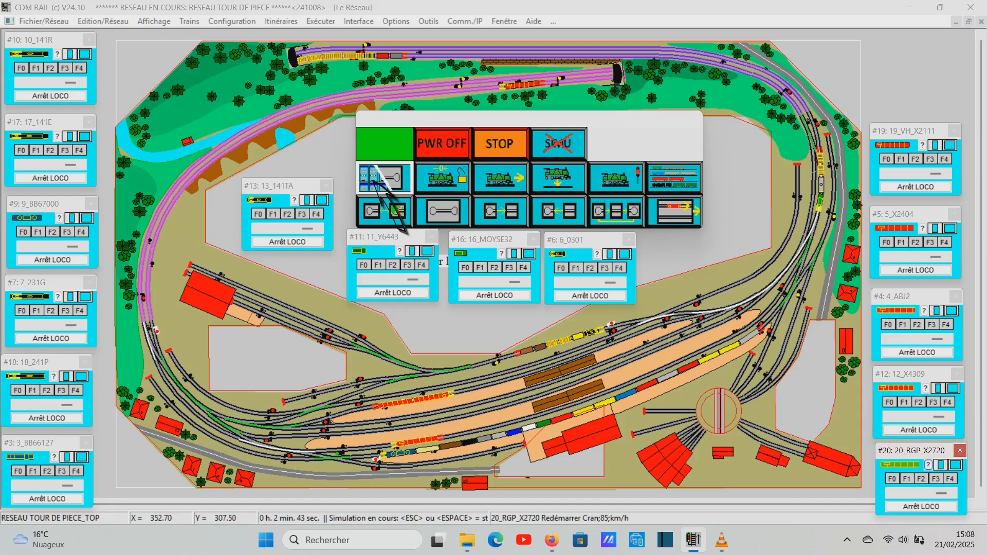
# Step: Switch the scenery display off and show the previous auxiliary view of the layout
pyautogui.click(383, 211)
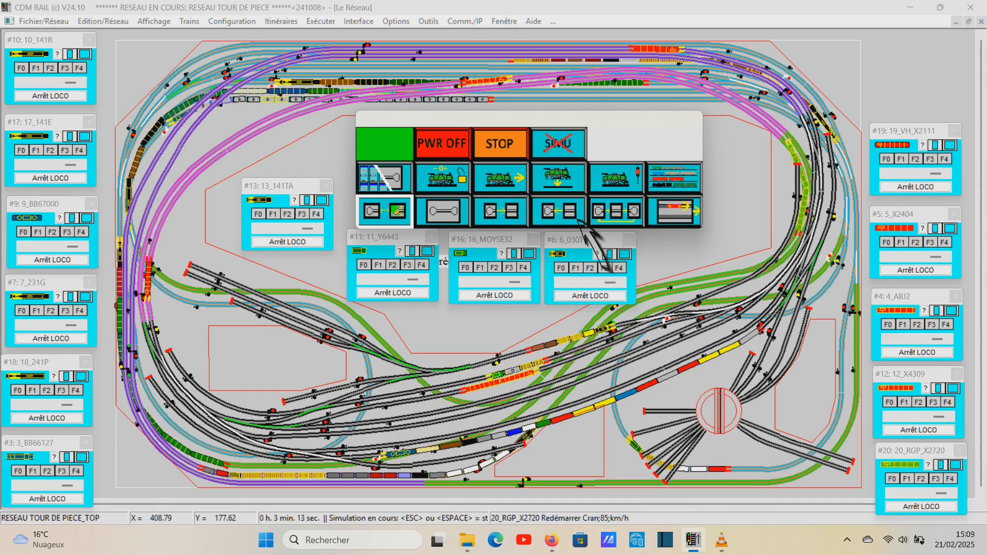
pyautogui.click(575, 220)
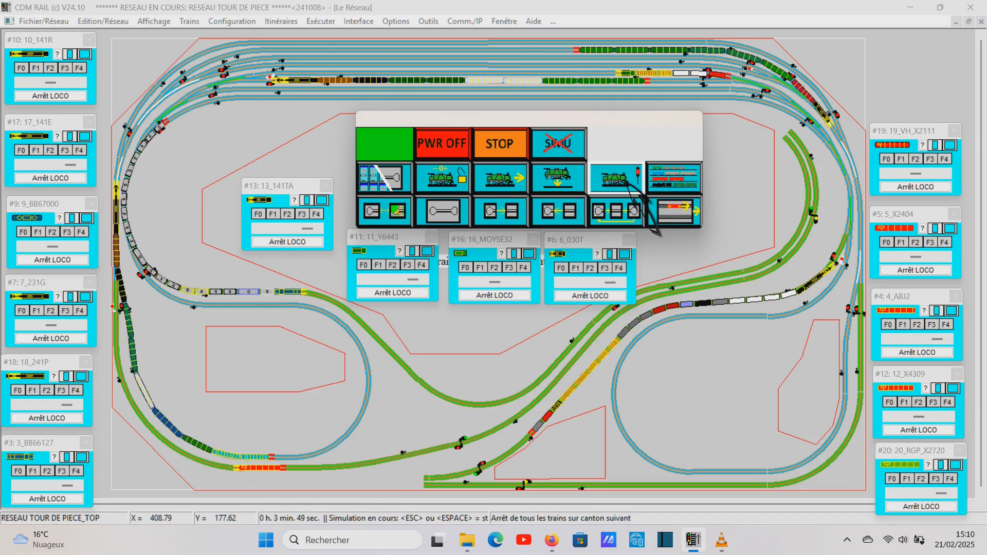
# Step: Immobilise all trains and stop the simulation, confirming the stop
pyautogui.click(452, 186)
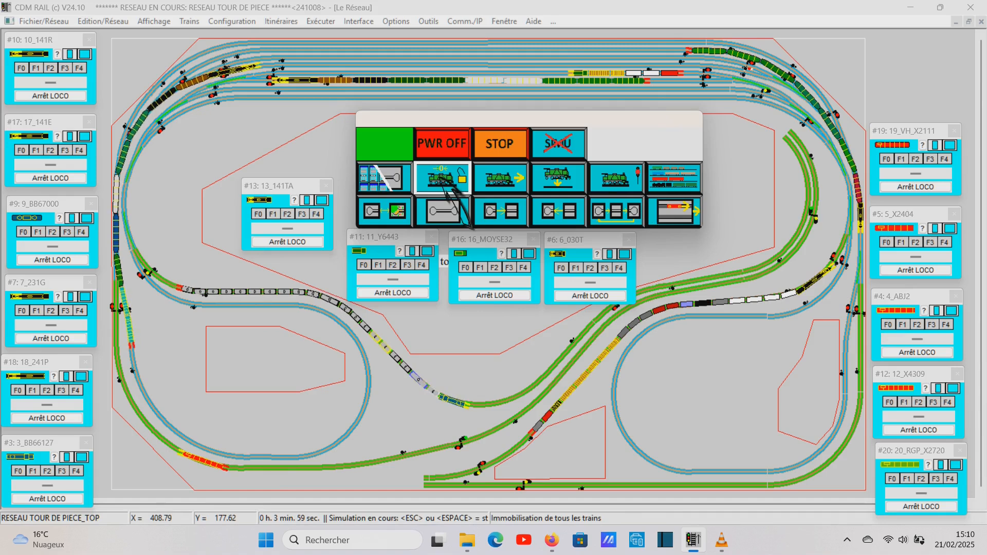
pyautogui.click(574, 151)
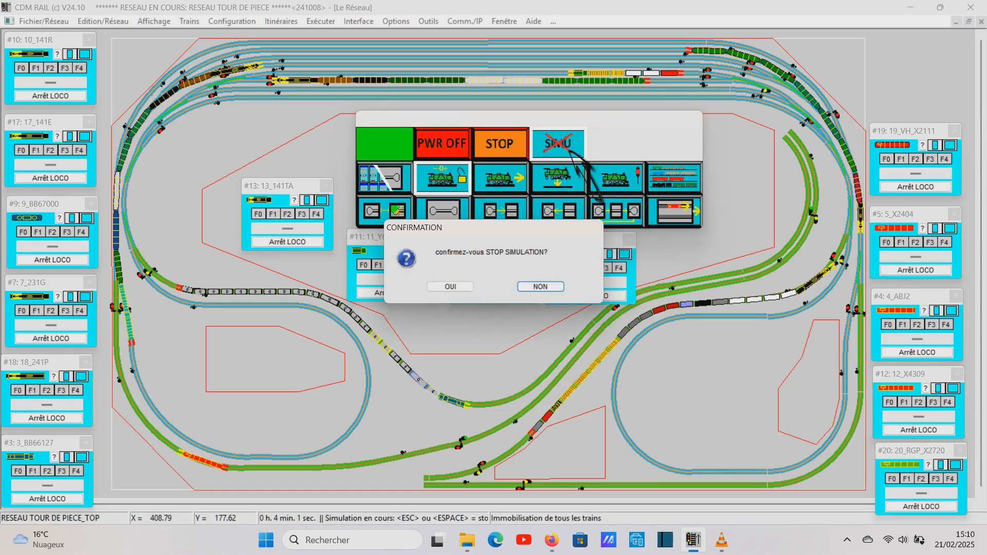
pyautogui.click(462, 289)
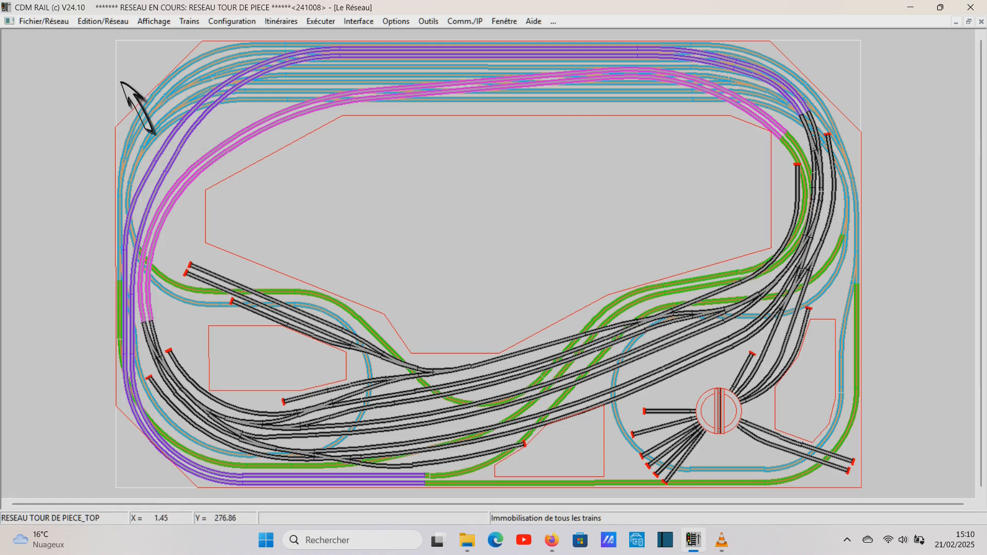
# Step: Show auxiliary view #1 and restrict the displayed track zones to zone 14 only
pyautogui.click(153, 23)
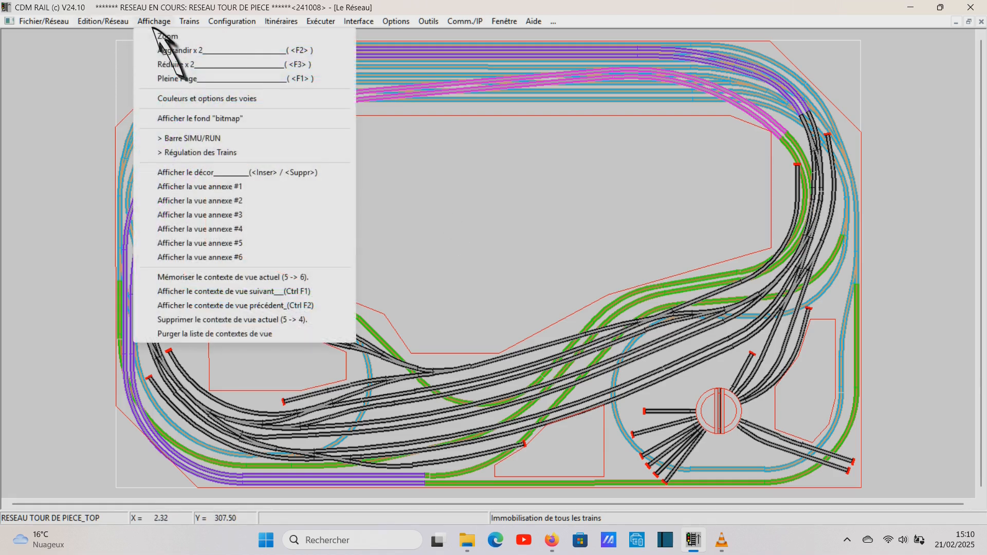
pyautogui.click(192, 186)
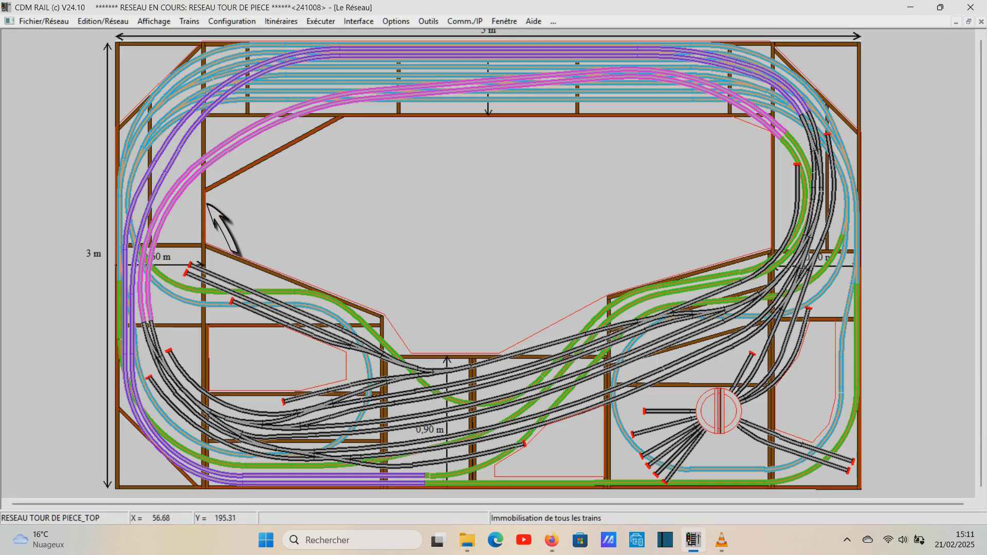
pyautogui.click(158, 21)
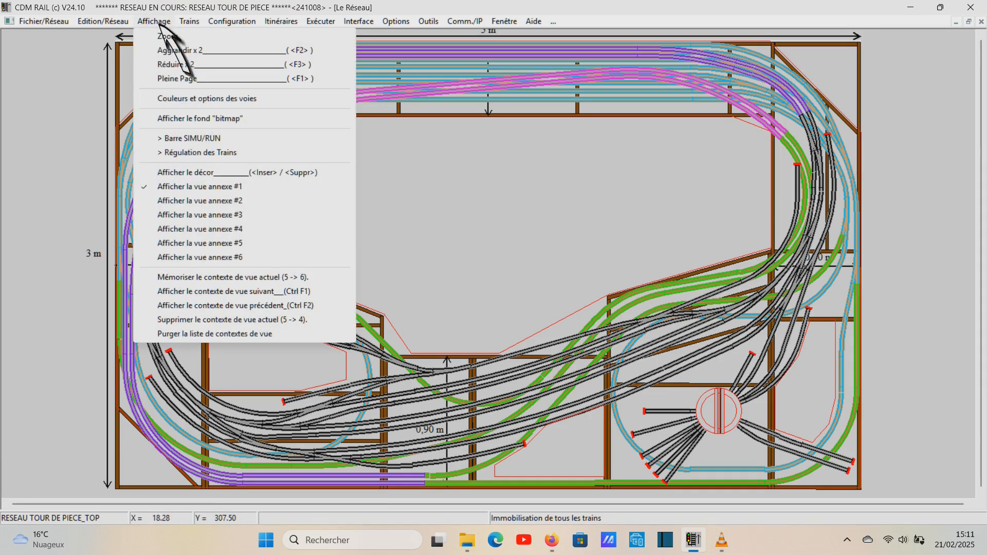
pyautogui.click(192, 103)
pyautogui.moveTo(212, 98); pyautogui.dragTo(109, 170)
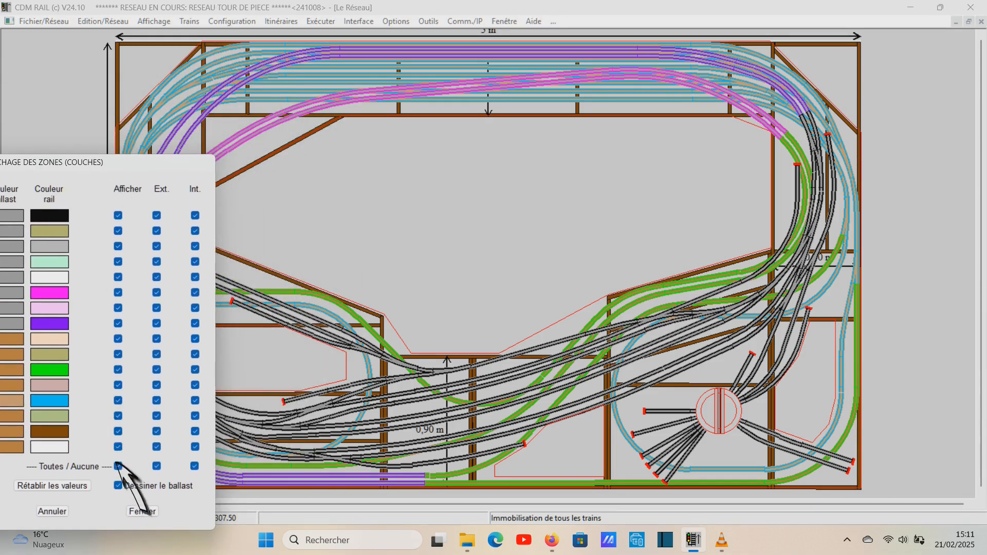
pyautogui.click(119, 466)
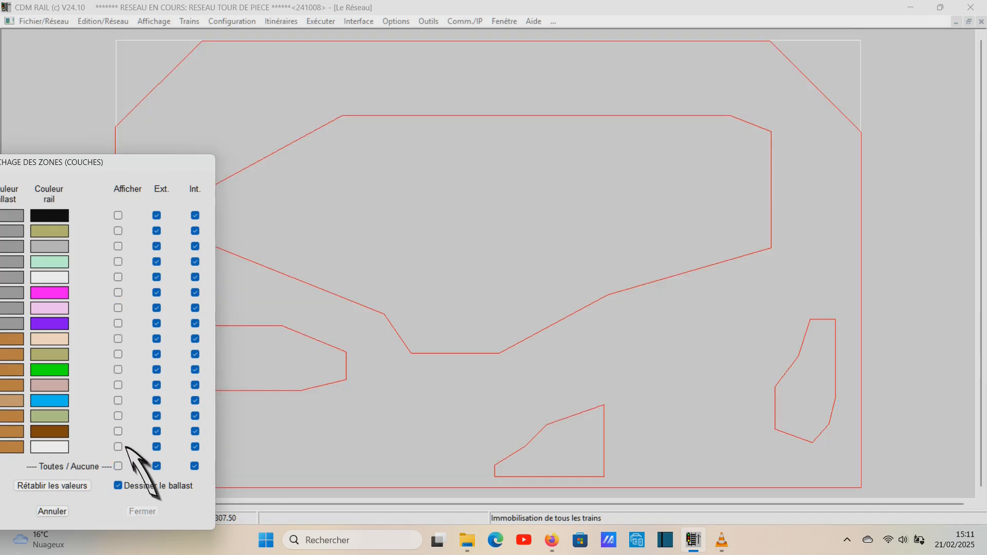
pyautogui.click(118, 431)
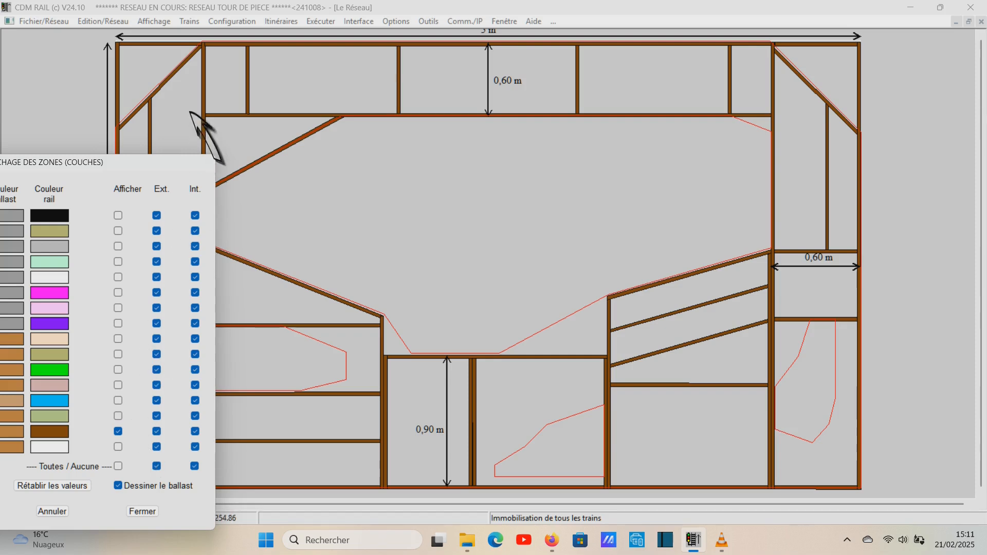
# Step: Show auxiliary view #2, add zone 13 to the displayed zones, and reposition the zone options window to inspect the layout's western side
pyautogui.click(153, 21)
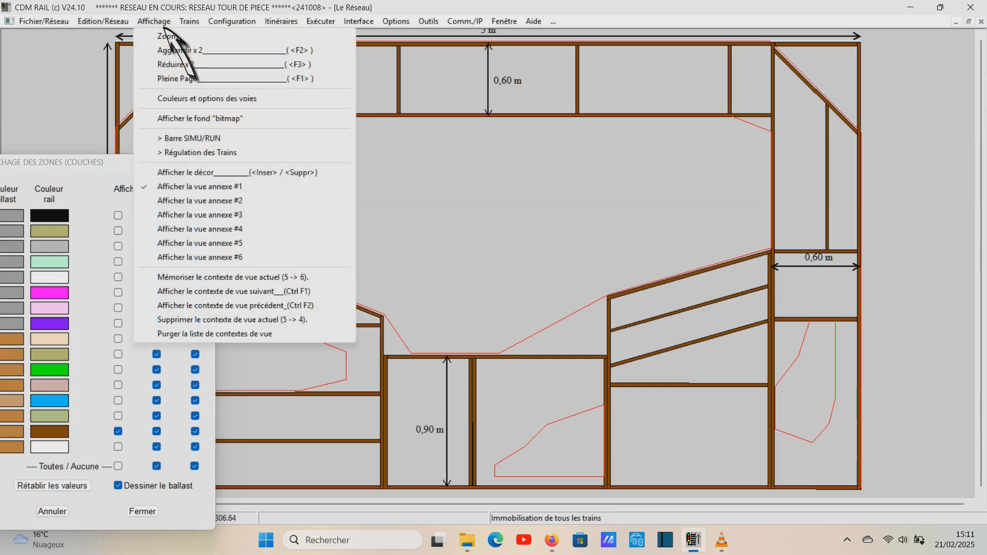
pyautogui.click(183, 204)
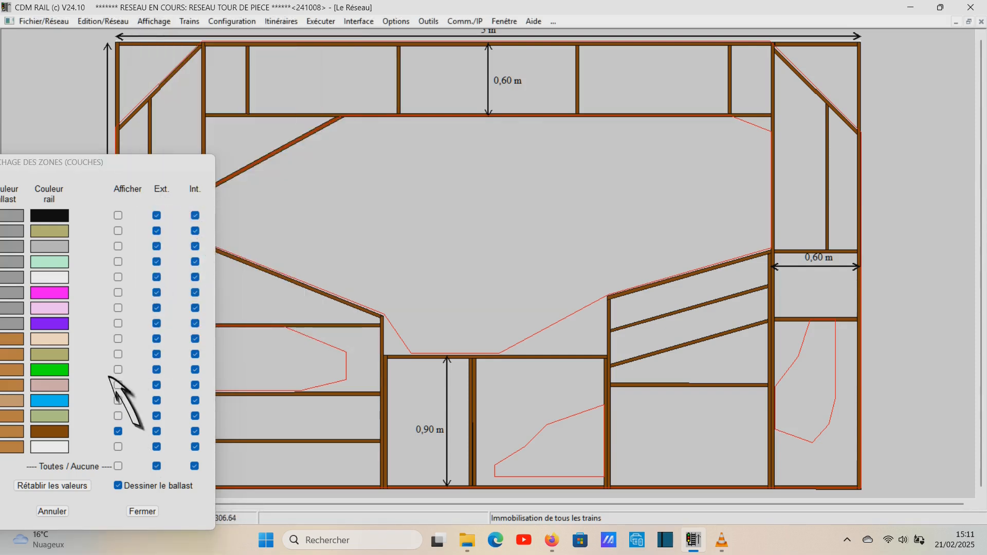
pyautogui.click(121, 419)
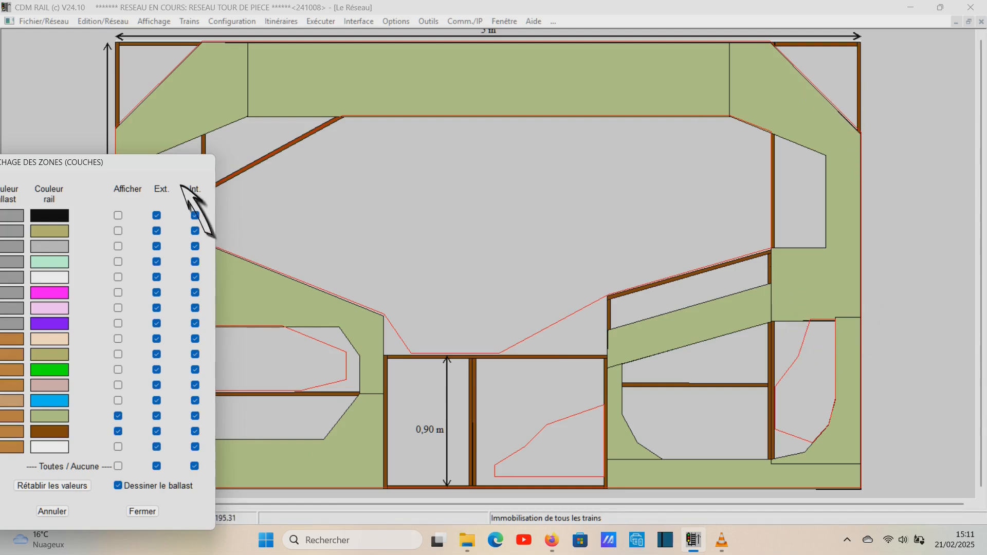
pyautogui.moveTo(157, 168); pyautogui.dragTo(599, 315)
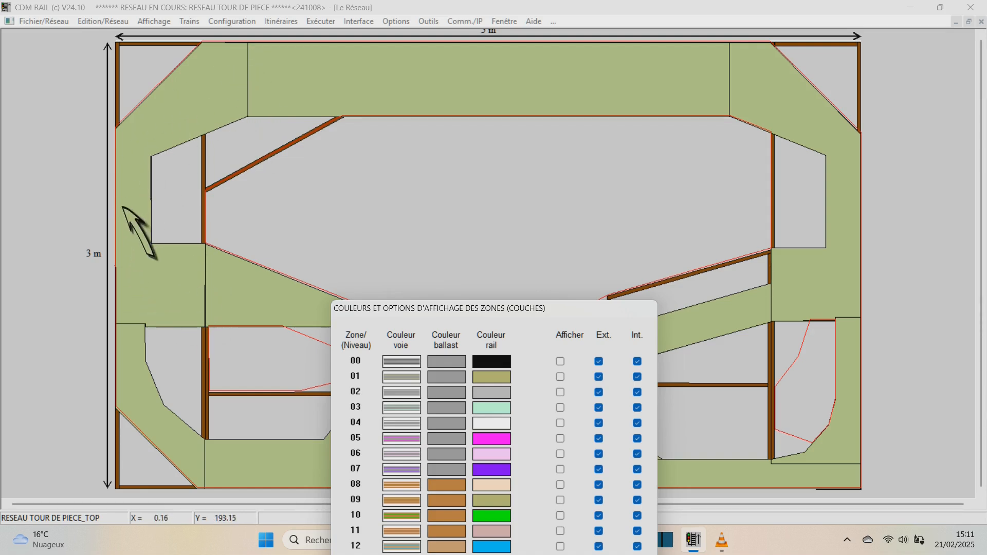
pyautogui.moveTo(437, 320); pyautogui.dragTo(103, 225)
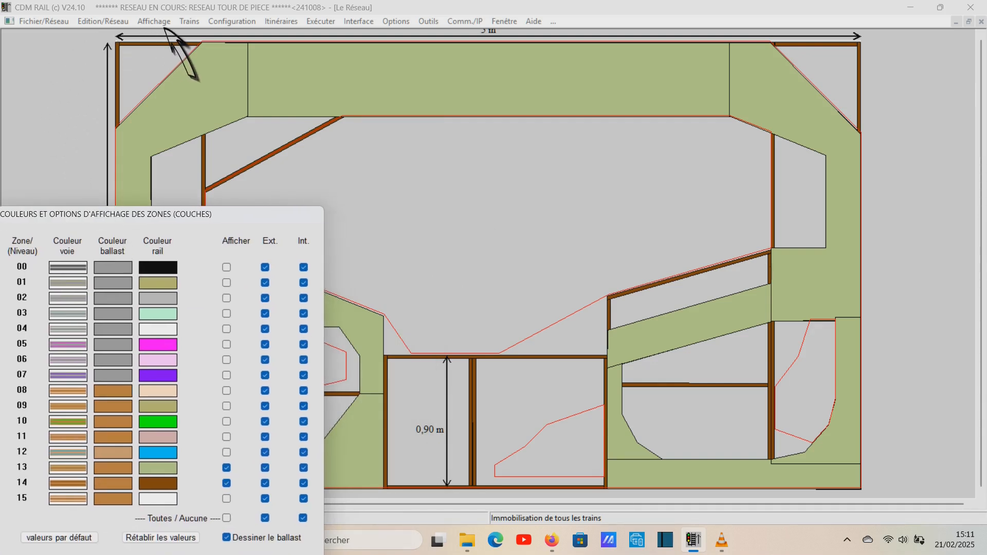
# Step: Show auxiliary view #3 and add zones 12, 11, 10 and 09 to the display
pyautogui.click(154, 21)
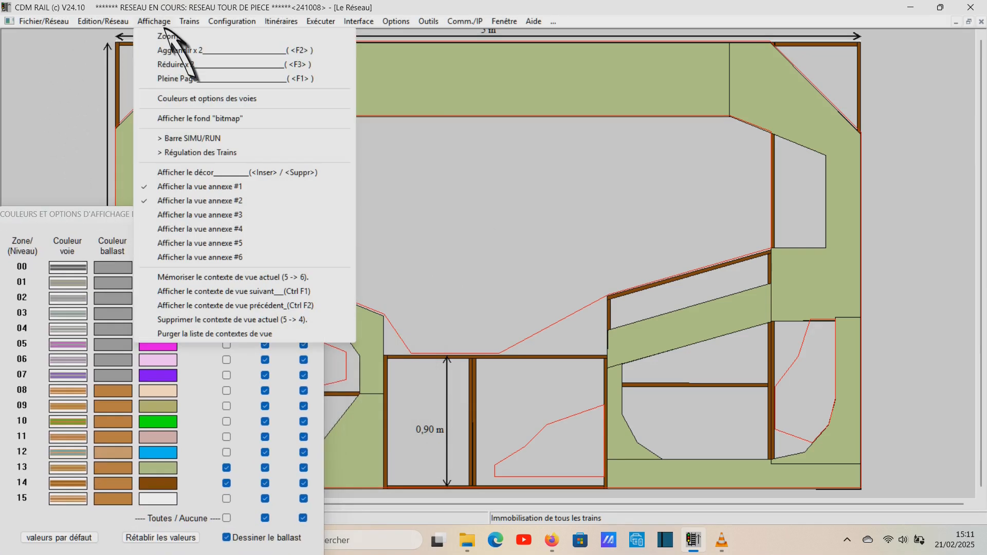
pyautogui.click(189, 215)
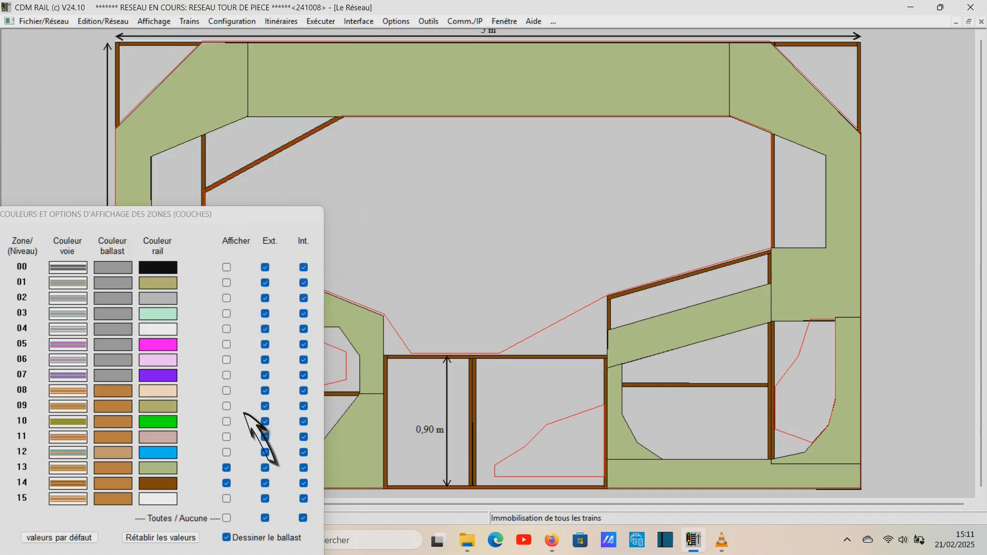
pyautogui.click(227, 453)
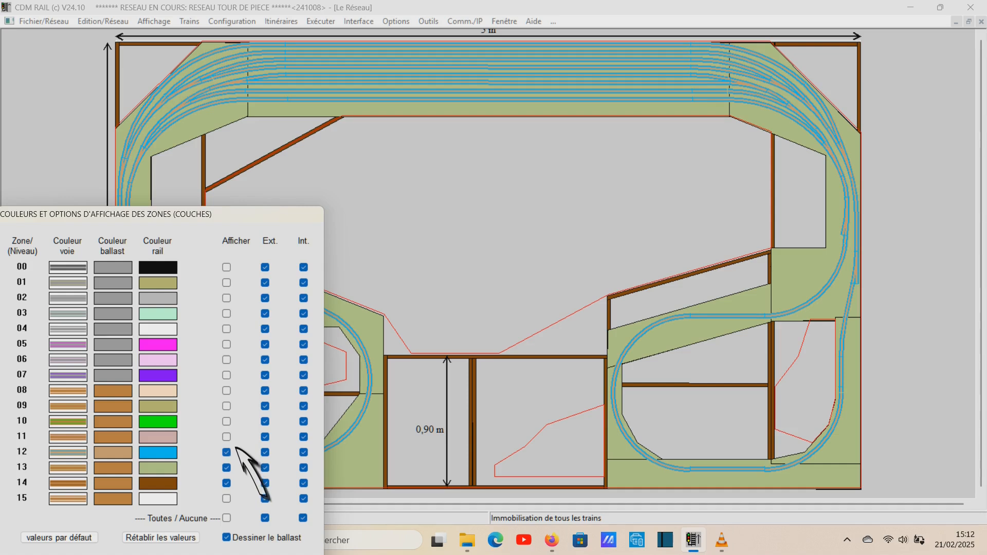
pyautogui.click(227, 437)
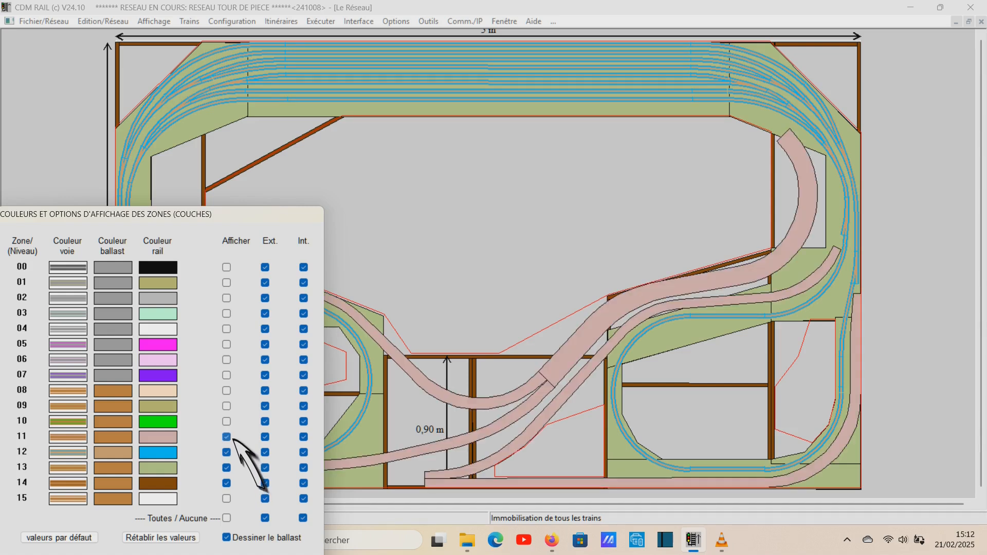
pyautogui.click(227, 422)
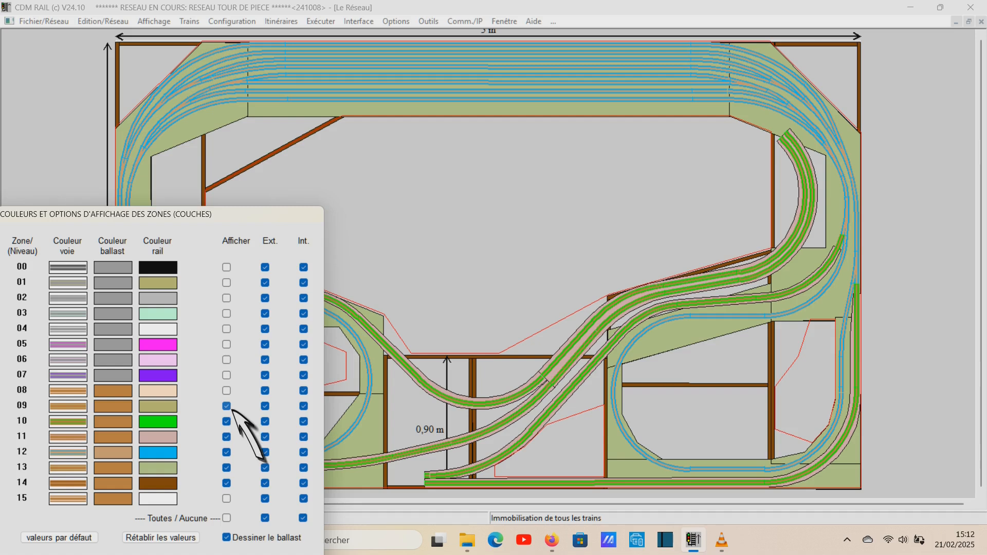
# Step: Add zones 08, 07, 06 and 05 to the displayed zones
pyautogui.click(227, 391)
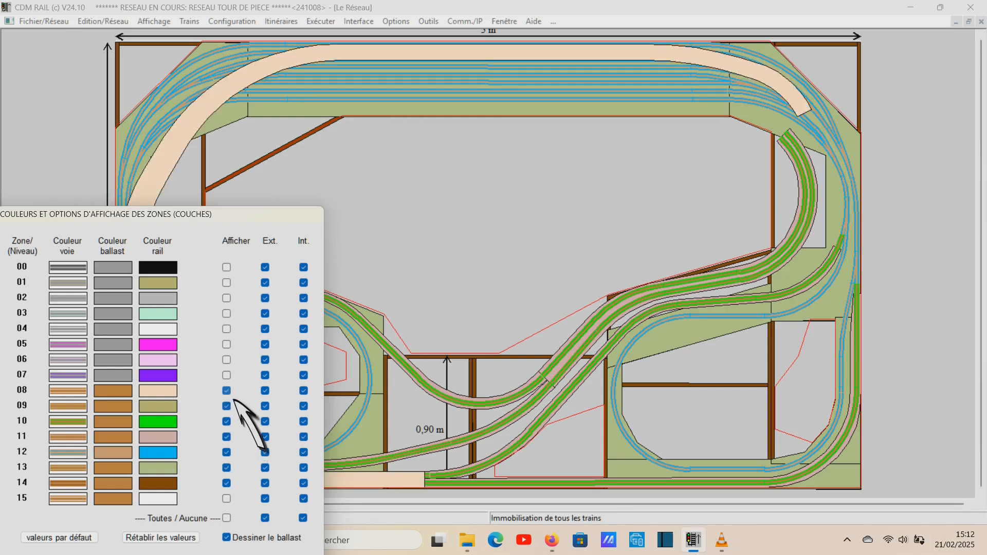
pyautogui.click(227, 375)
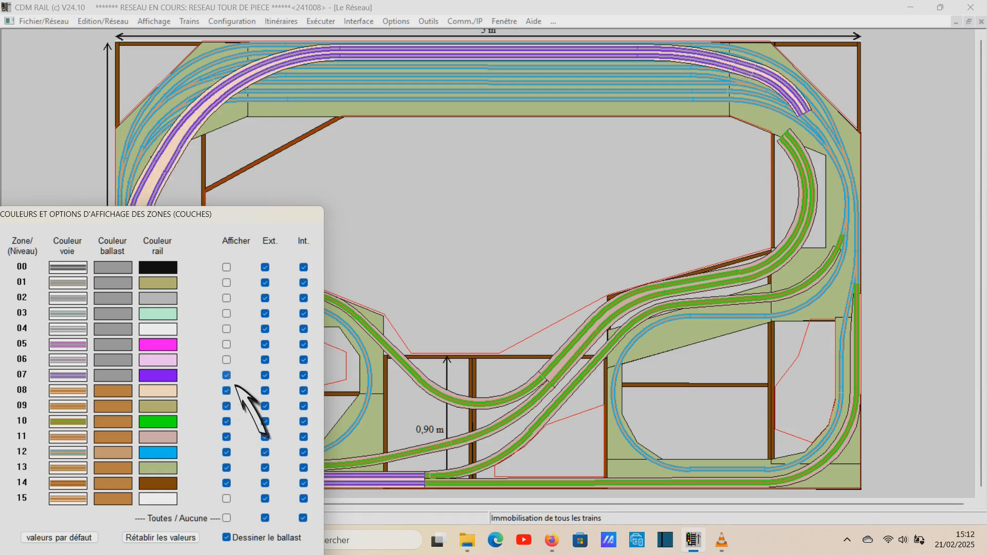
pyautogui.click(227, 360)
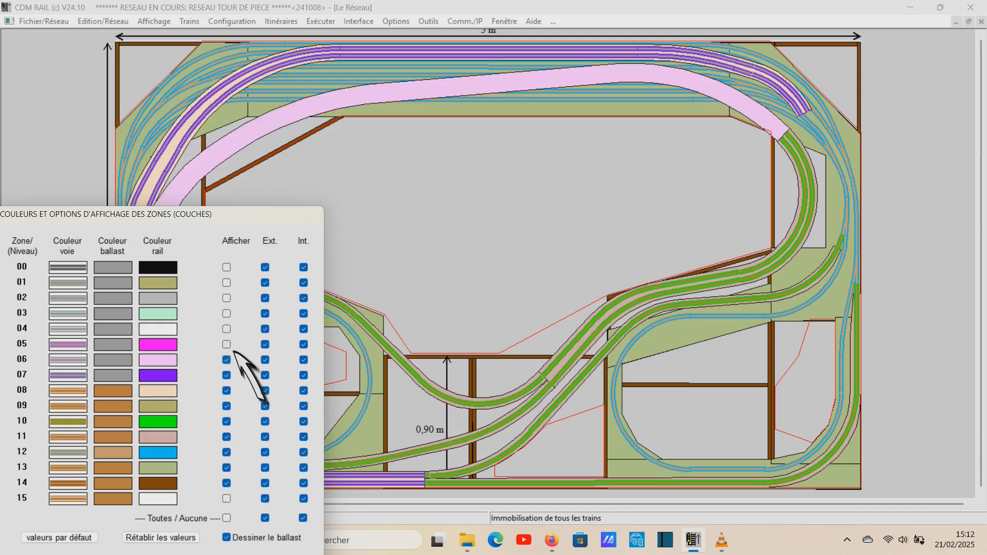
pyautogui.click(227, 345)
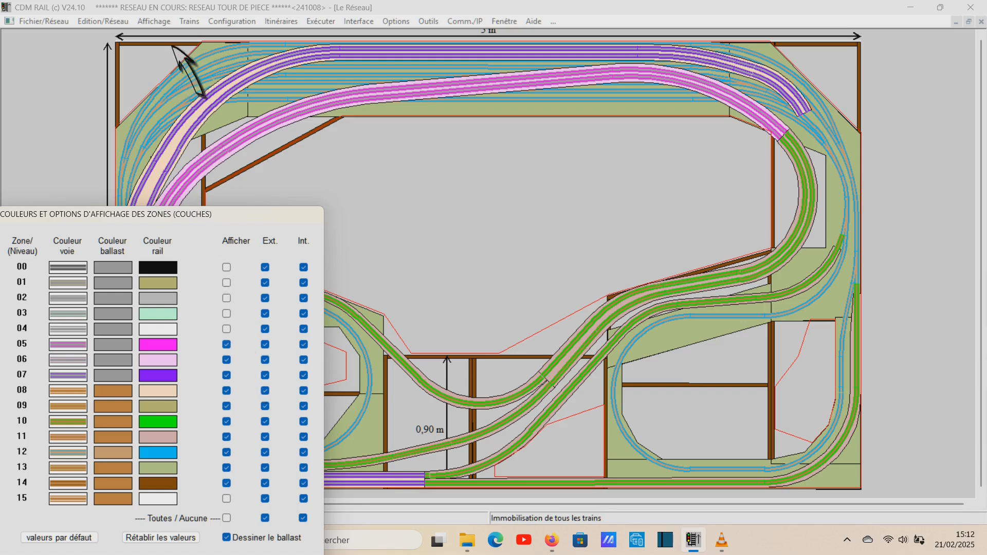
# Step: Show auxiliary view #4, add zones 04 and 03 to the display, and move the zone options window off the layout's western part
pyautogui.click(156, 21)
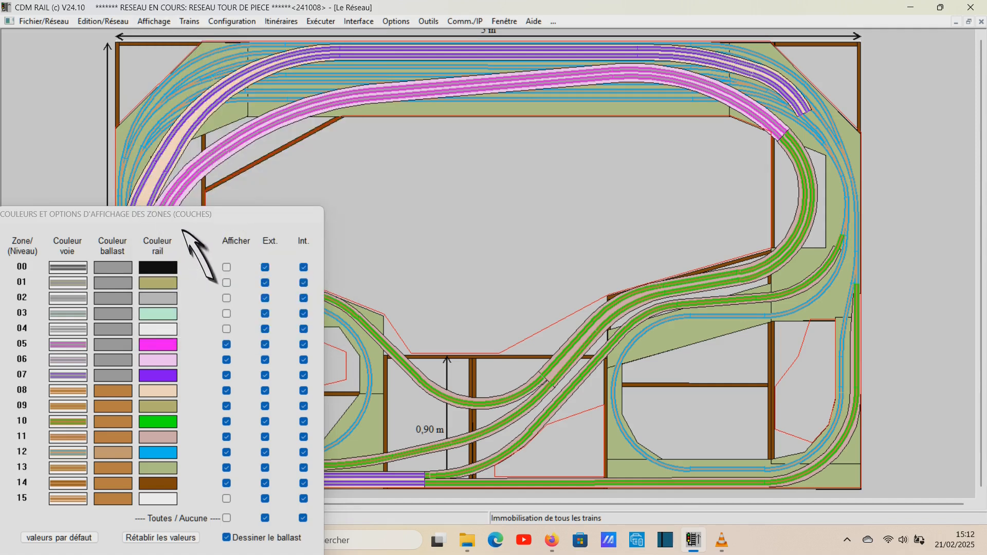
pyautogui.click(227, 330)
pyautogui.click(226, 314)
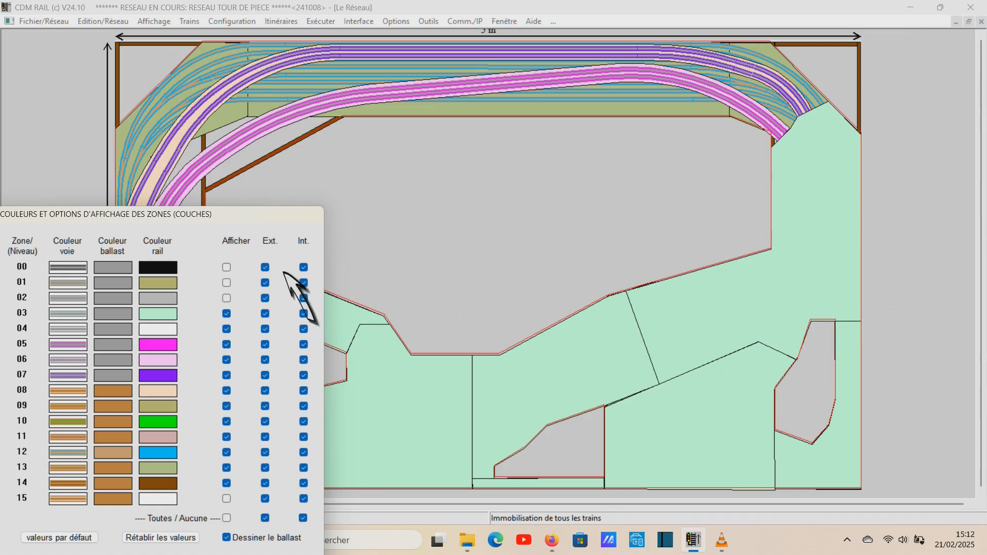
pyautogui.moveTo(260, 219); pyautogui.dragTo(749, 377)
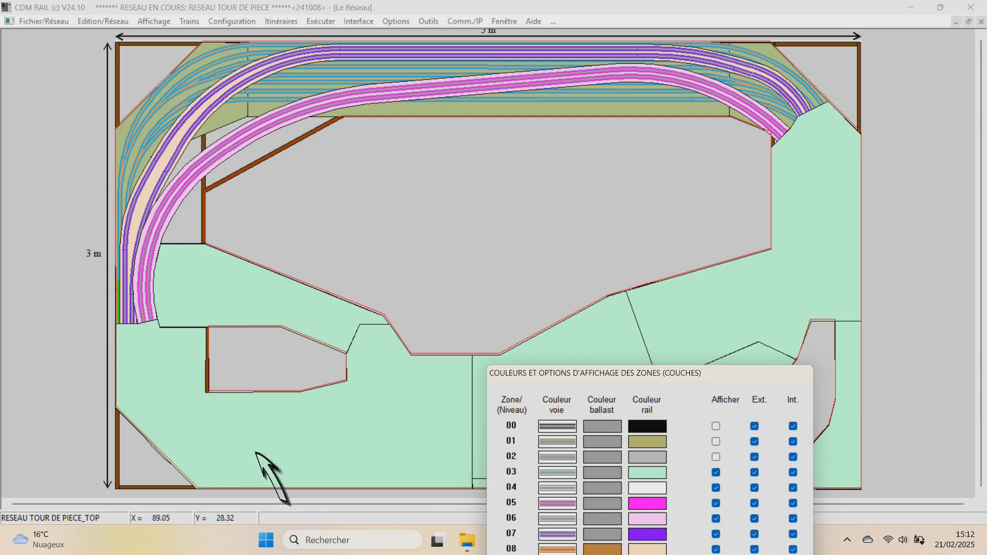
pyautogui.moveTo(592, 372); pyautogui.dragTo(527, 254)
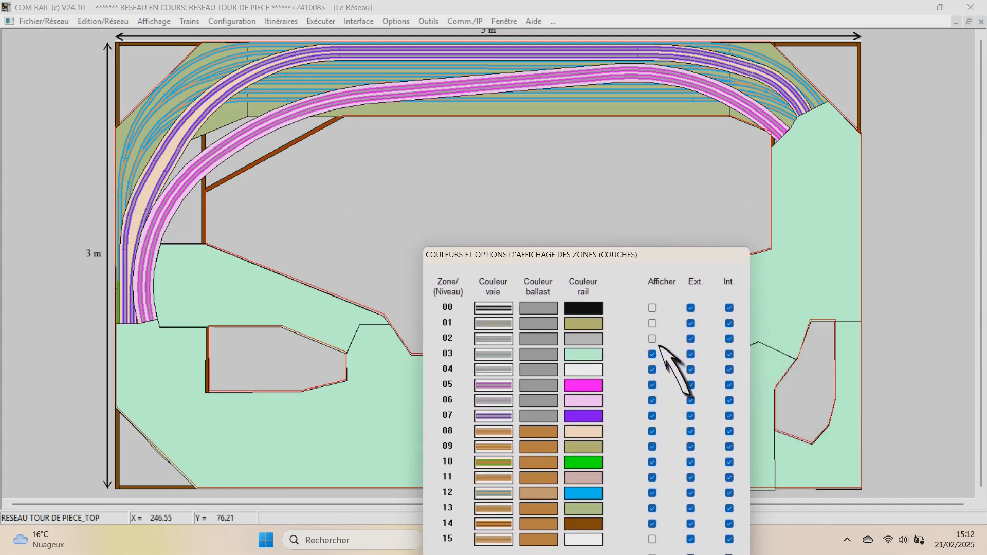
# Step: Add zones 02, 01 and 00 to the display and move the zone options window clear of the station tracks
pyautogui.click(653, 339)
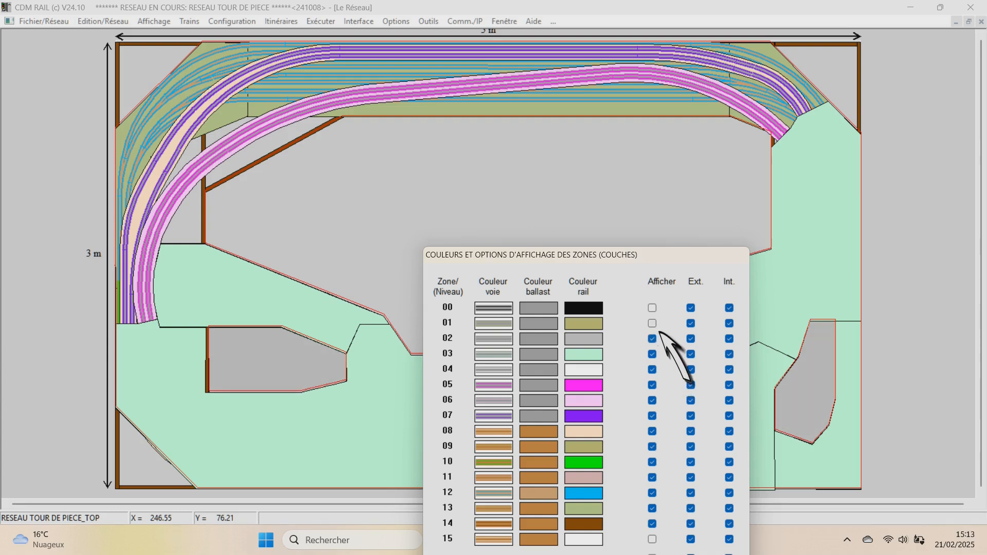
pyautogui.click(653, 309)
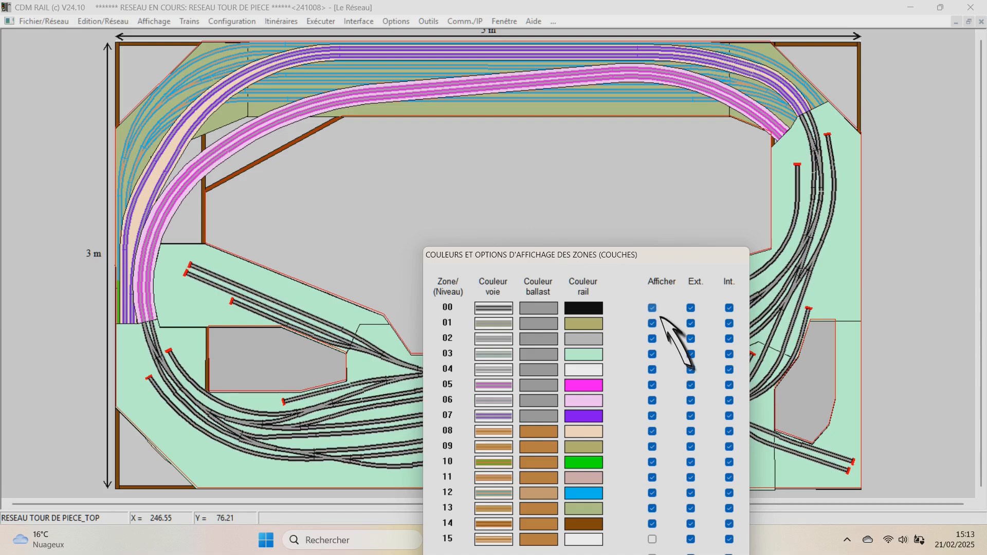
pyautogui.moveTo(624, 261); pyautogui.dragTo(608, 476)
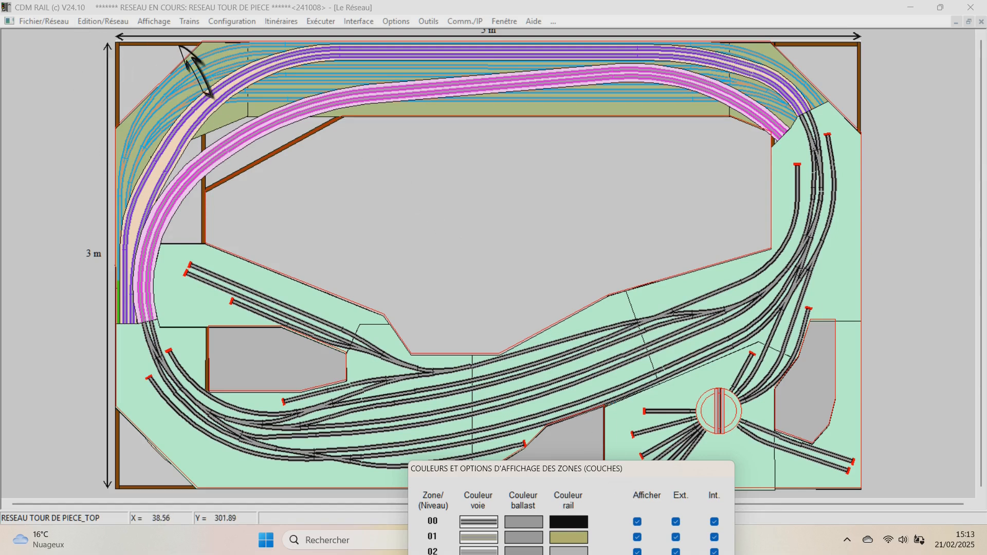
pyautogui.click(156, 21)
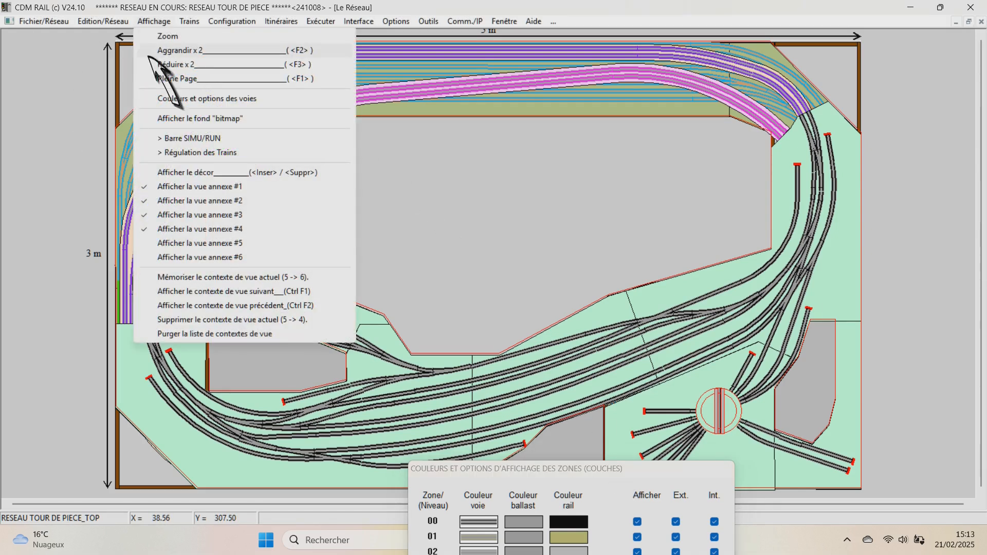
pyautogui.click(210, 248)
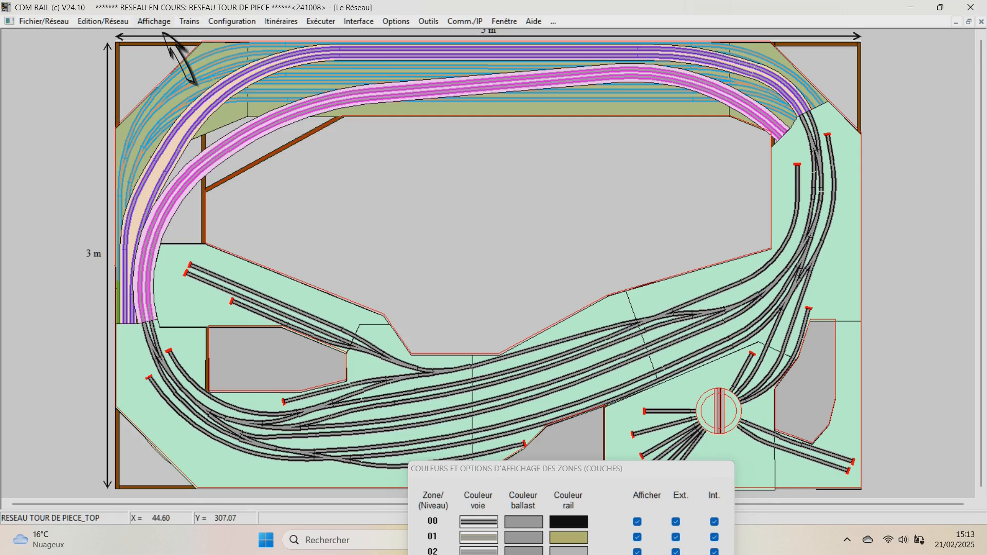
pyautogui.click(162, 23)
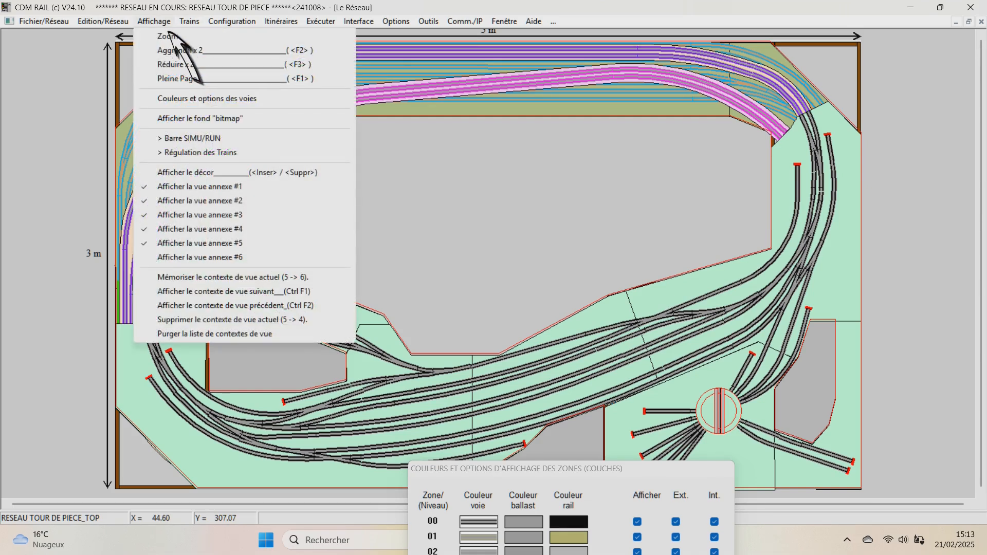
pyautogui.click(190, 247)
# Step: Show auxiliary view #6 and restrict the displayed zones to zone 15 only
pyautogui.click(154, 21)
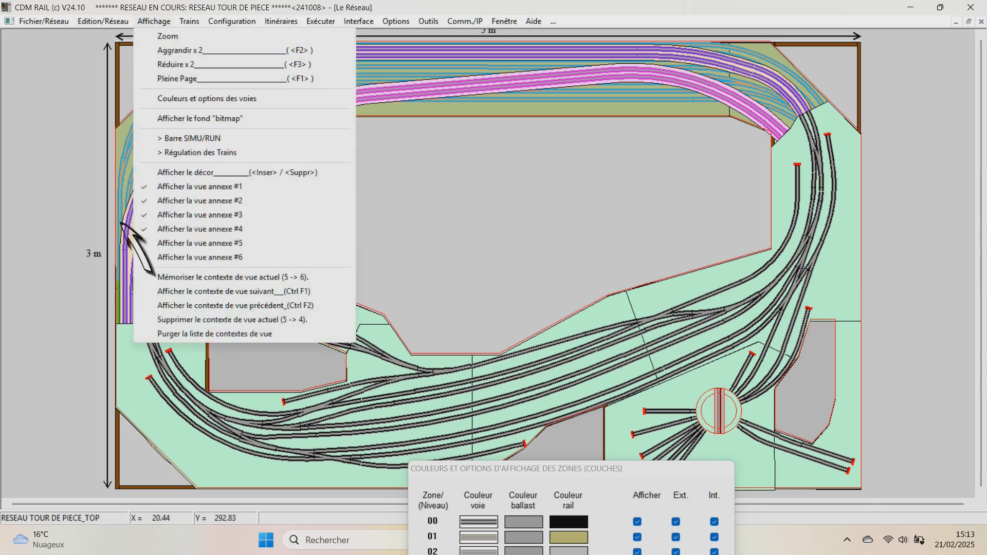
pyautogui.click(200, 257)
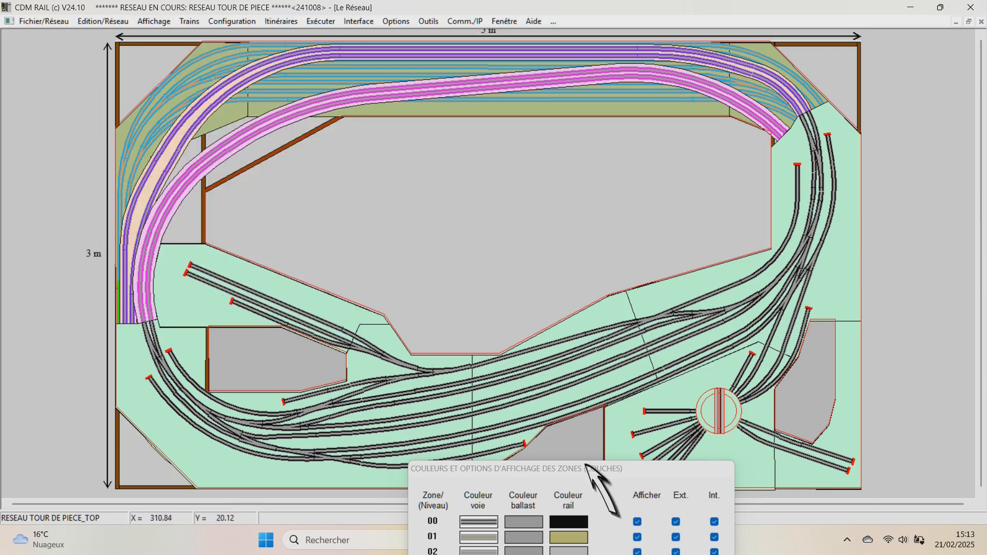
pyautogui.moveTo(582, 462); pyautogui.dragTo(513, 190)
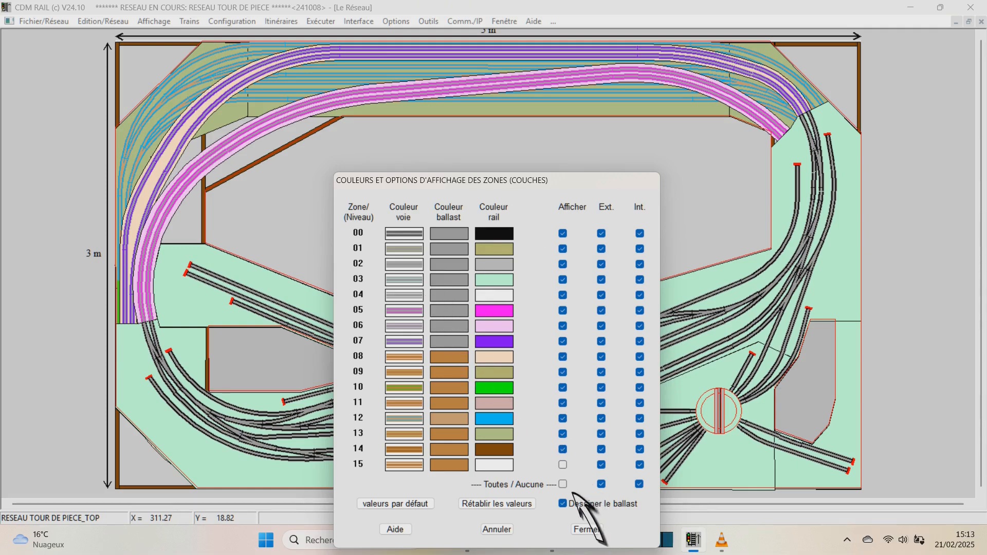
pyautogui.click(564, 485)
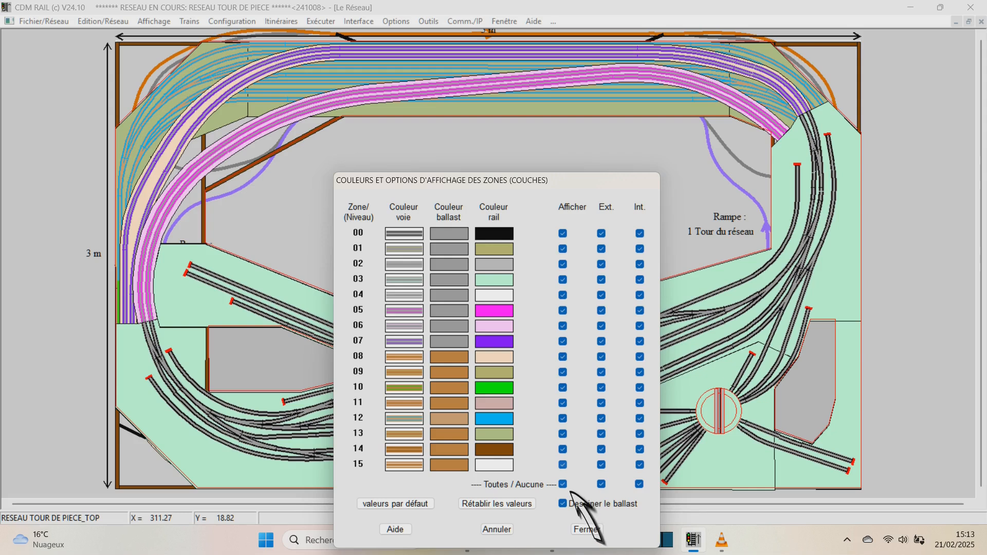
pyautogui.click(564, 484)
pyautogui.click(563, 465)
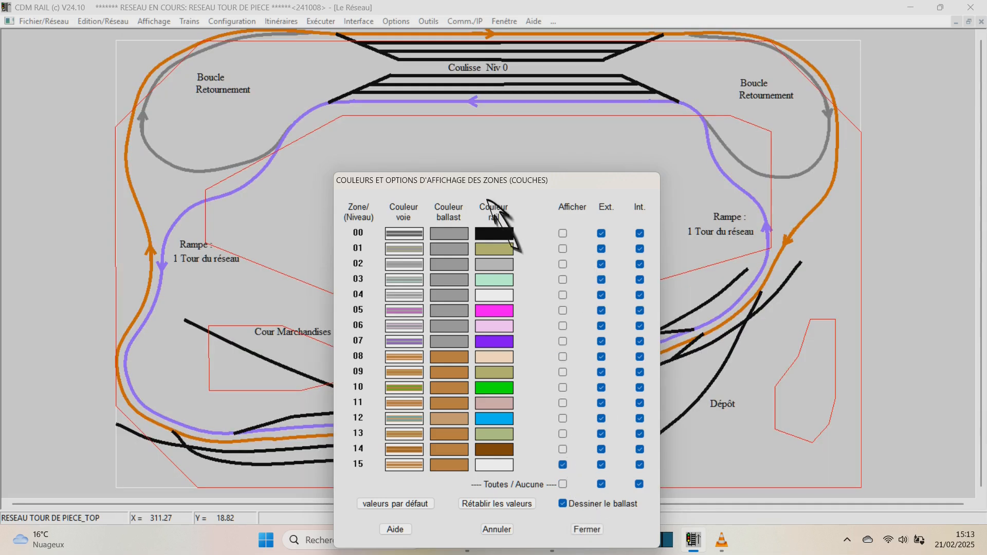
# Step: Move the zone options window clear of the principle diagram, return it to the centre, and display all zones
pyautogui.moveTo(479, 194); pyautogui.dragTo(784, 396)
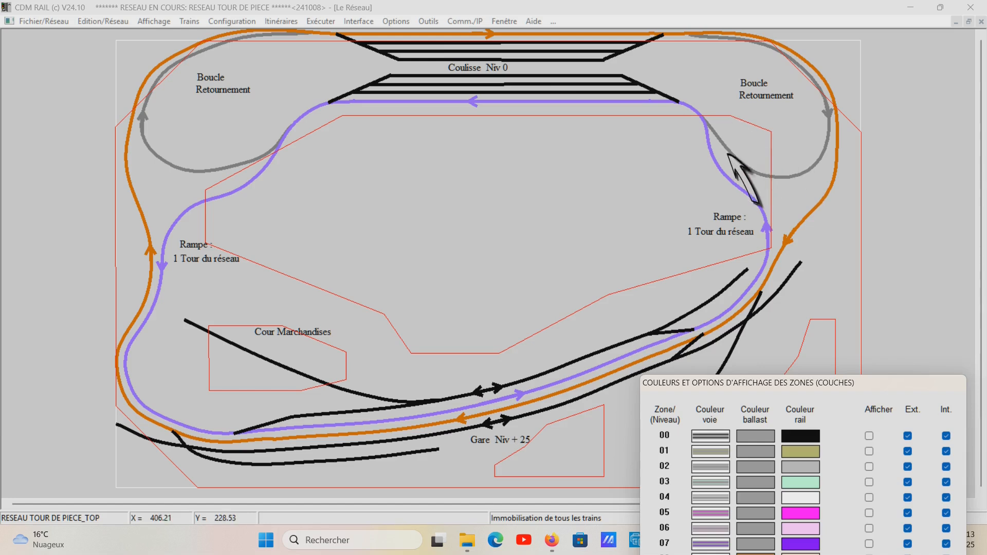
pyautogui.moveTo(796, 389); pyautogui.dragTo(519, 200)
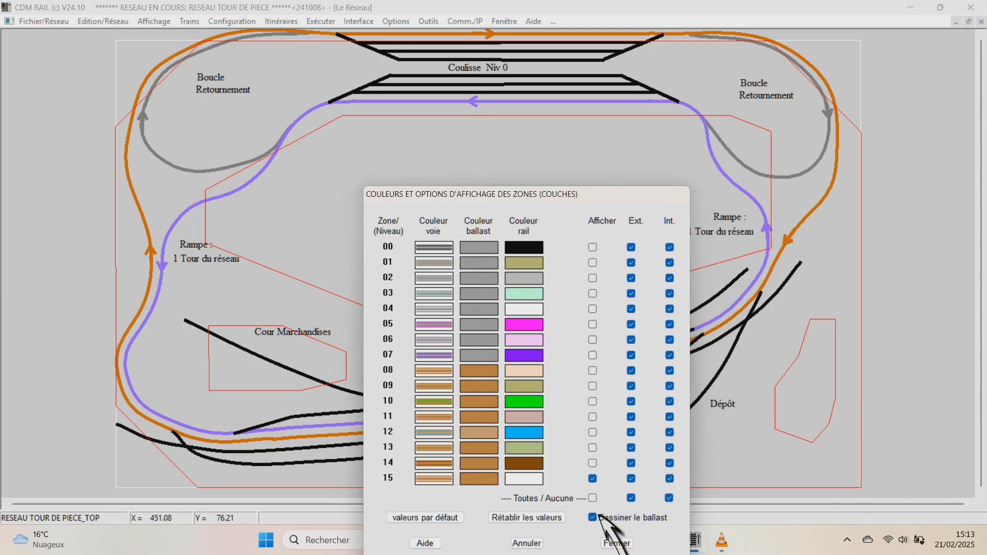
pyautogui.click(593, 498)
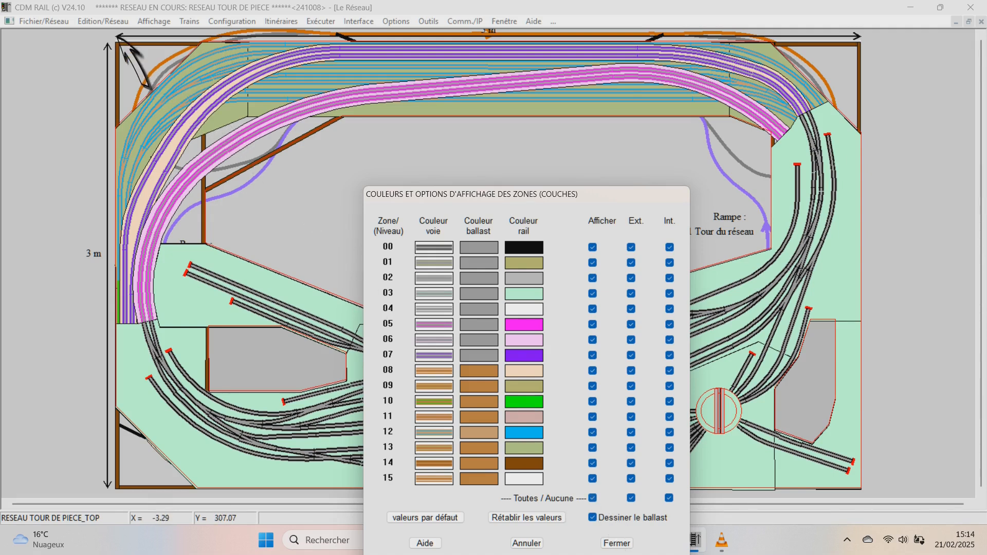
# Step: Show the bitmap background, hide all zones, and move the zone options window off the correspondence table
pyautogui.click(150, 22)
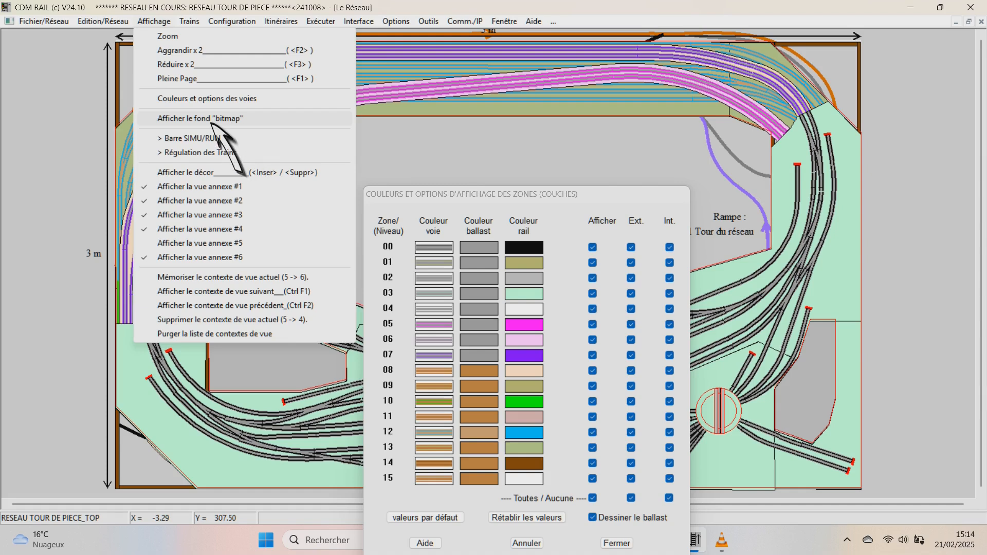
pyautogui.click(213, 122)
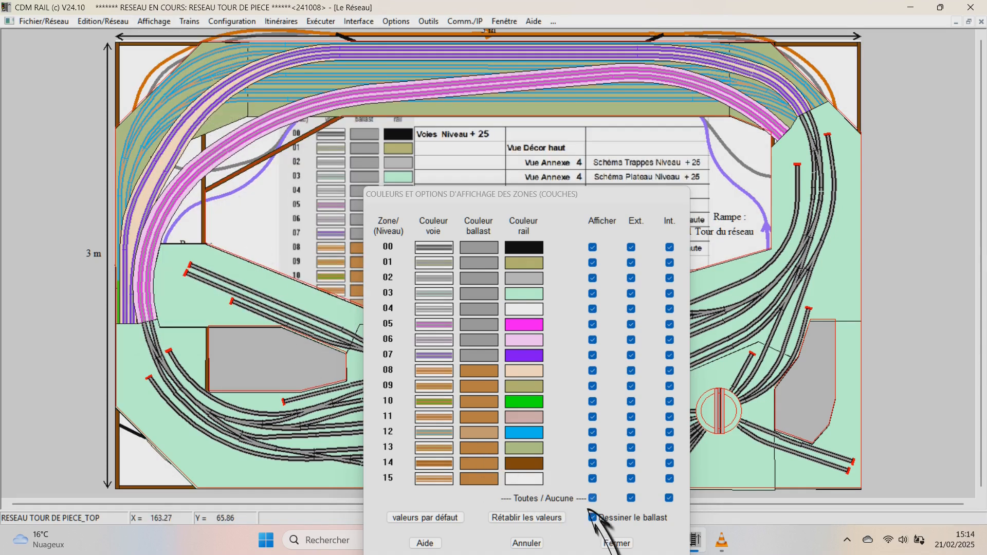
pyautogui.click(593, 498)
pyautogui.moveTo(550, 218); pyautogui.dragTo(252, 431)
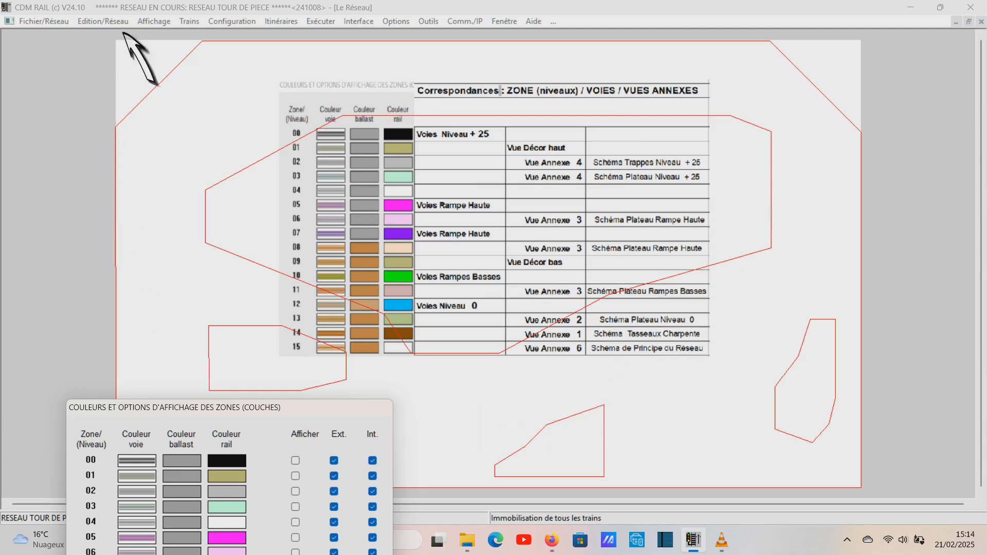
# Step: Hide the bitmap background and display all zones again
pyautogui.click(154, 25)
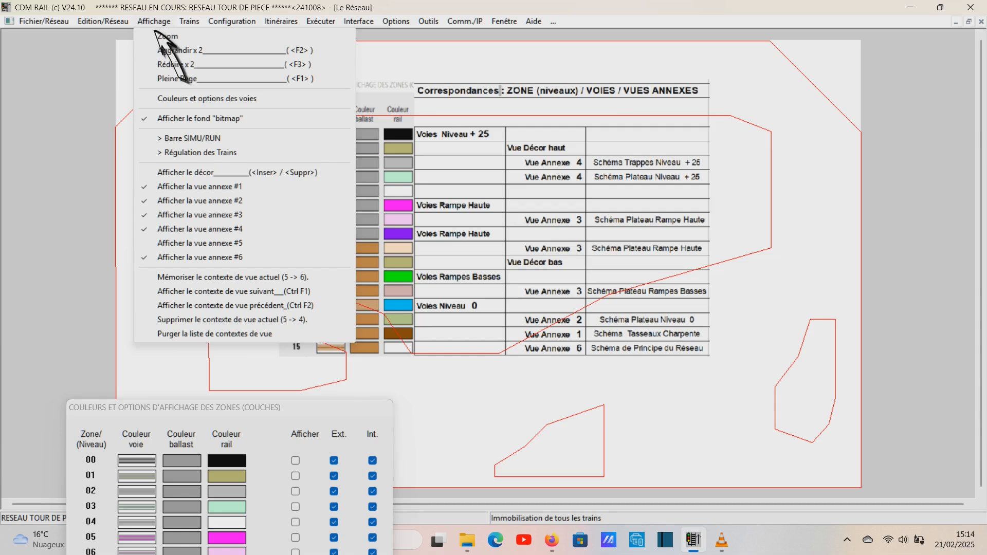
pyautogui.click(170, 123)
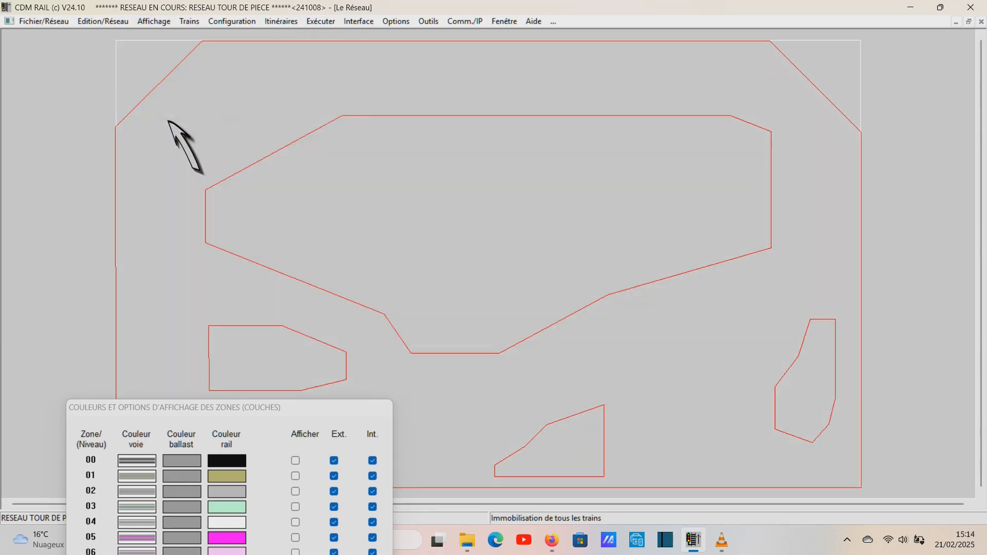
pyautogui.moveTo(206, 416); pyautogui.dragTo(199, 23)
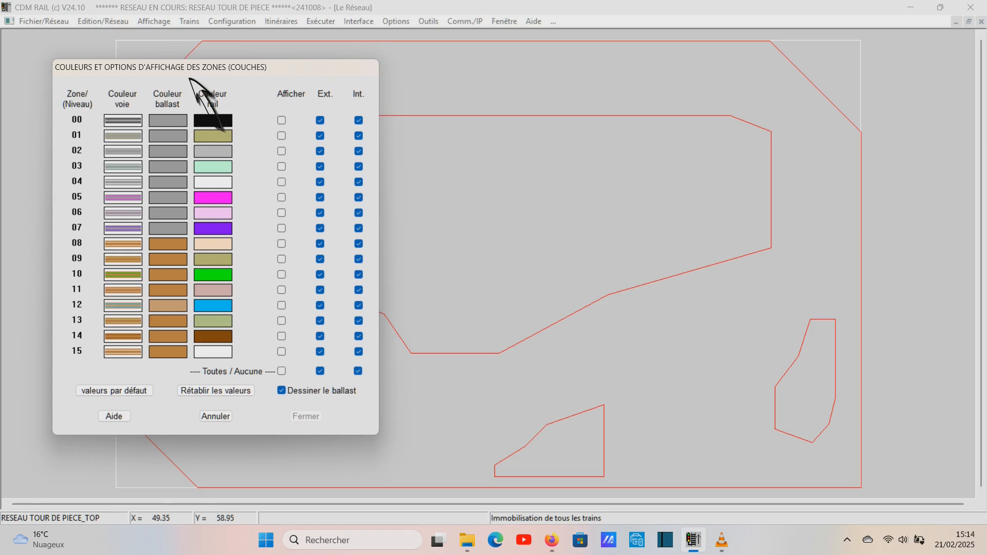
pyautogui.click(282, 372)
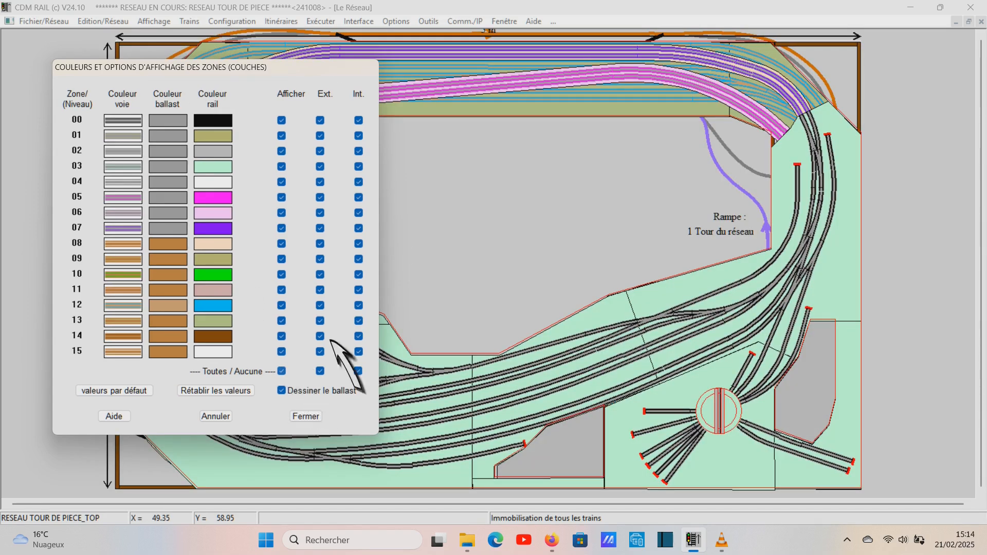
# Step: Move the zone options window off the layout's upper part and hide auxiliary views #6 and #4
pyautogui.moveTo(262, 79); pyautogui.dragTo(538, 340)
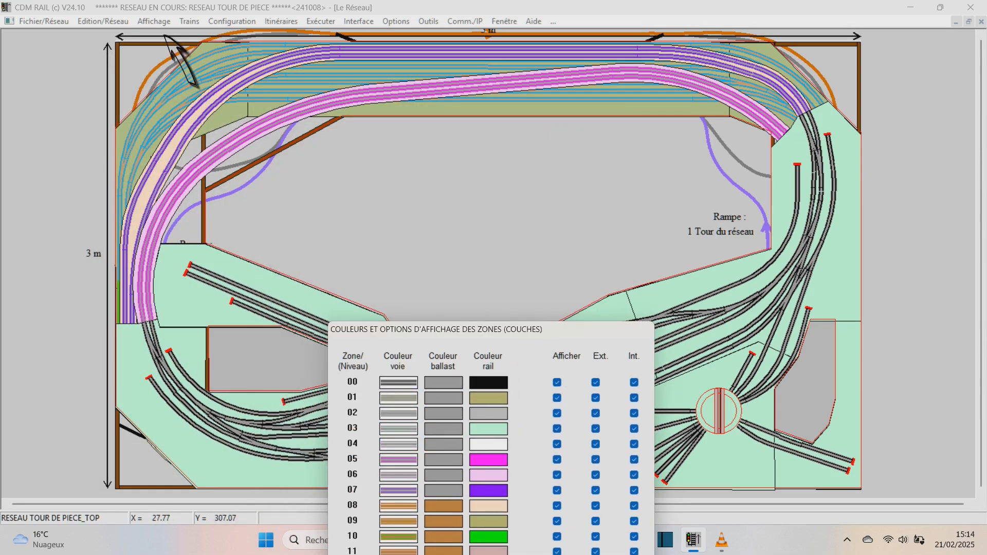
pyautogui.click(154, 21)
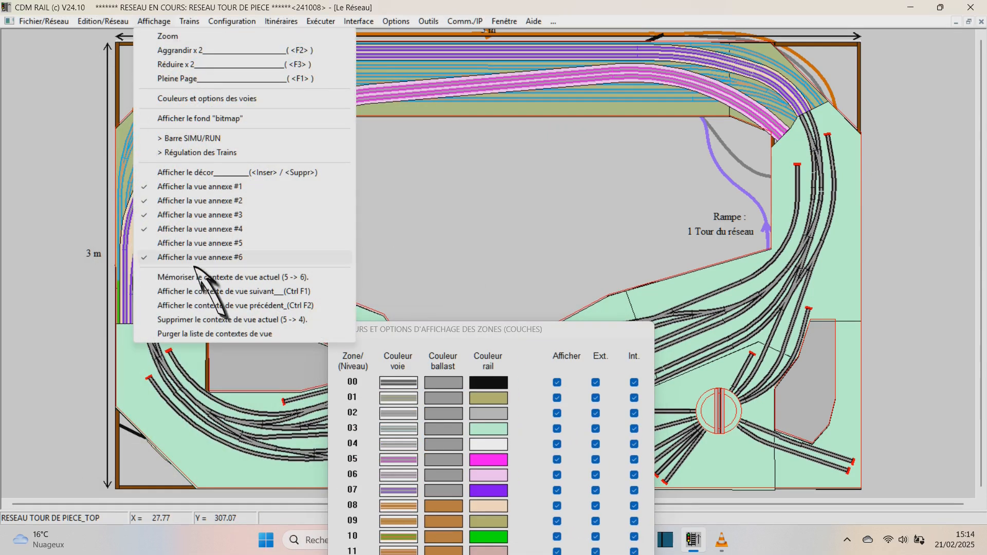
pyautogui.click(198, 257)
pyautogui.click(154, 21)
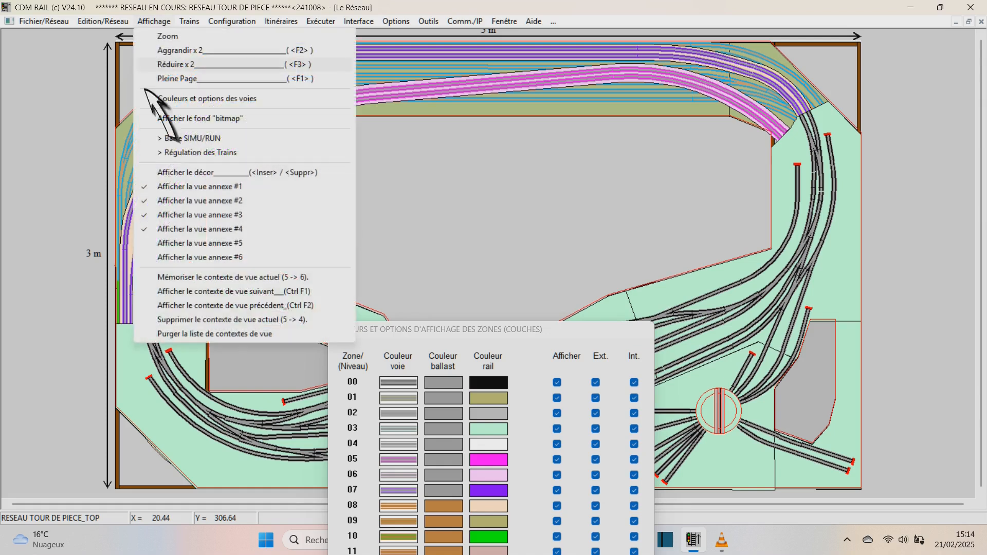
pyautogui.click(195, 232)
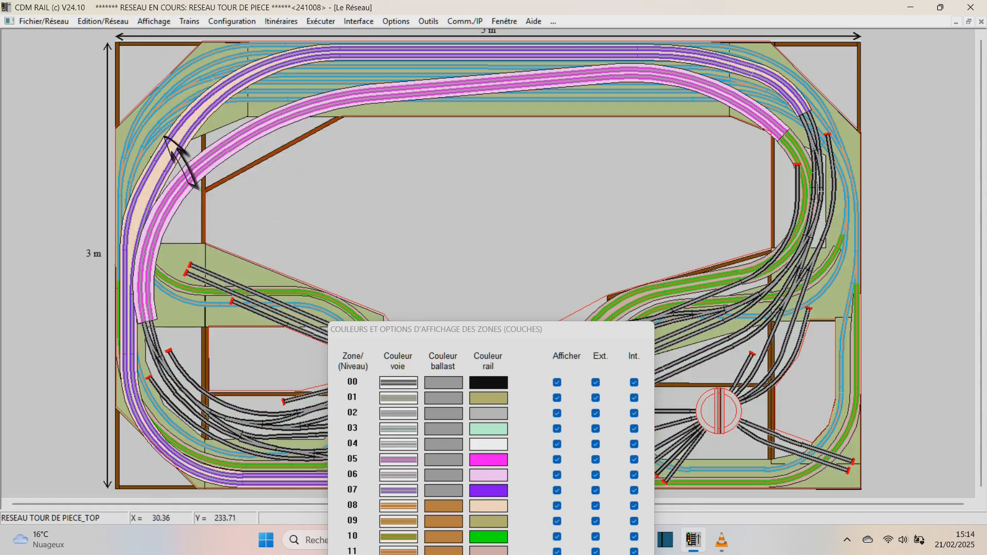
# Step: Hide auxiliary views #3, #2 and #1 so only the tracks remain
pyautogui.click(166, 22)
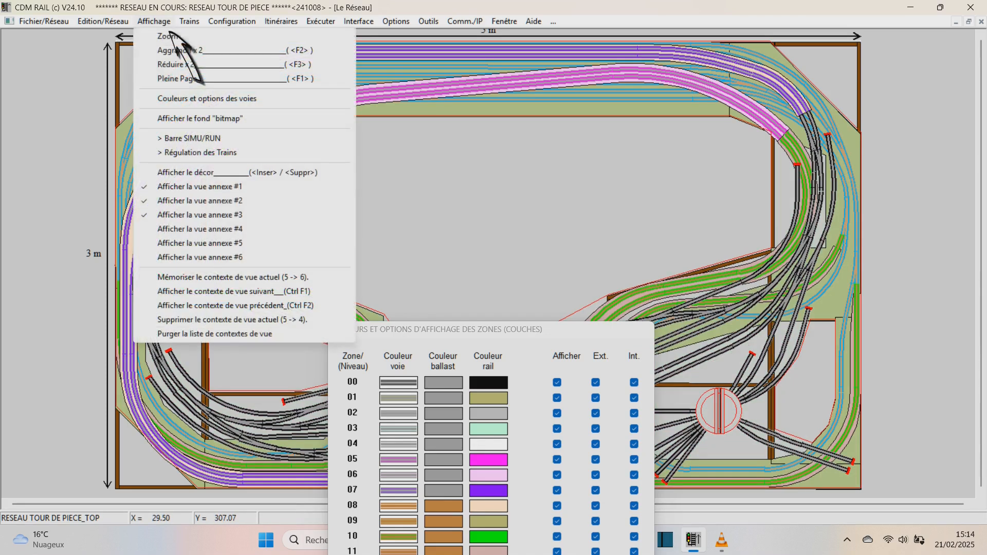
pyautogui.click(206, 215)
pyautogui.click(157, 22)
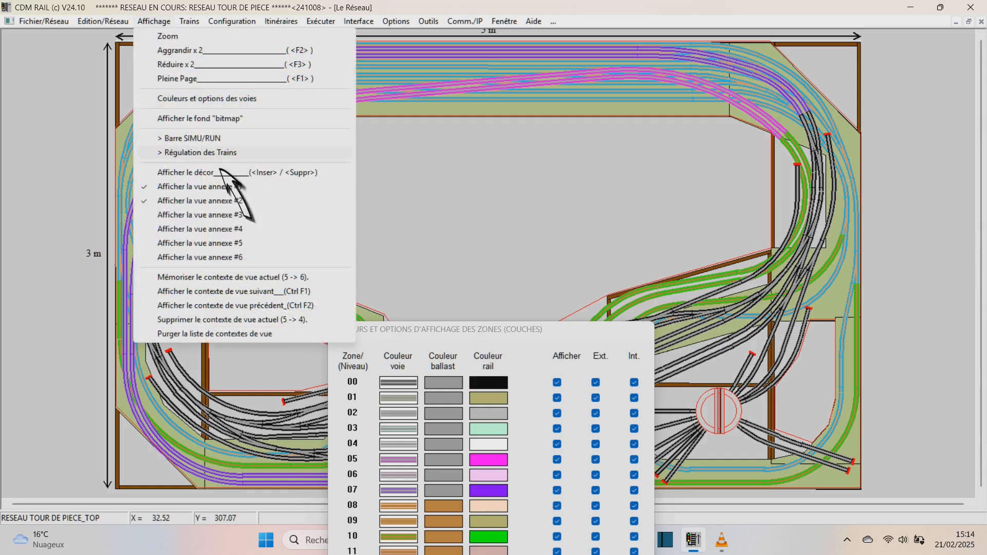
pyautogui.click(207, 203)
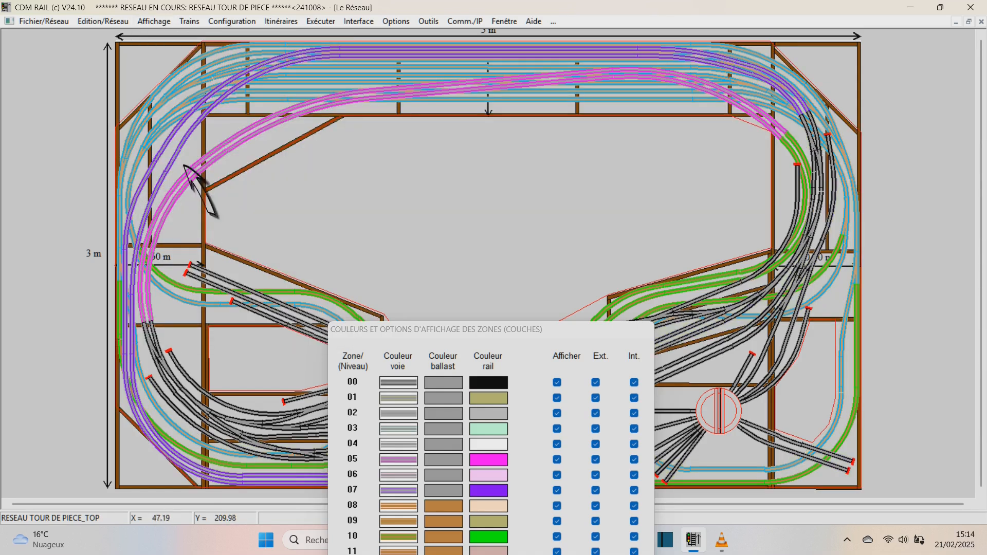
pyautogui.click(155, 22)
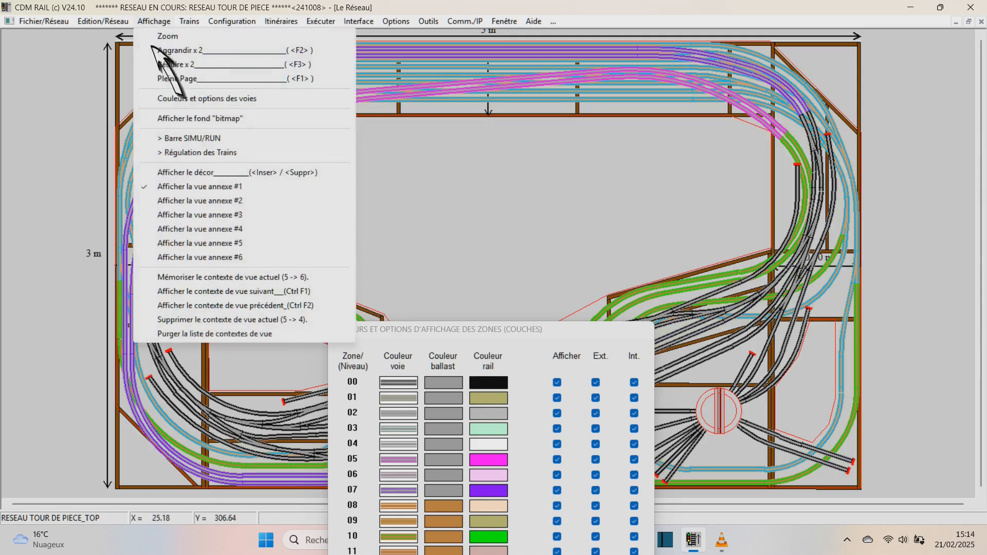
pyautogui.click(194, 191)
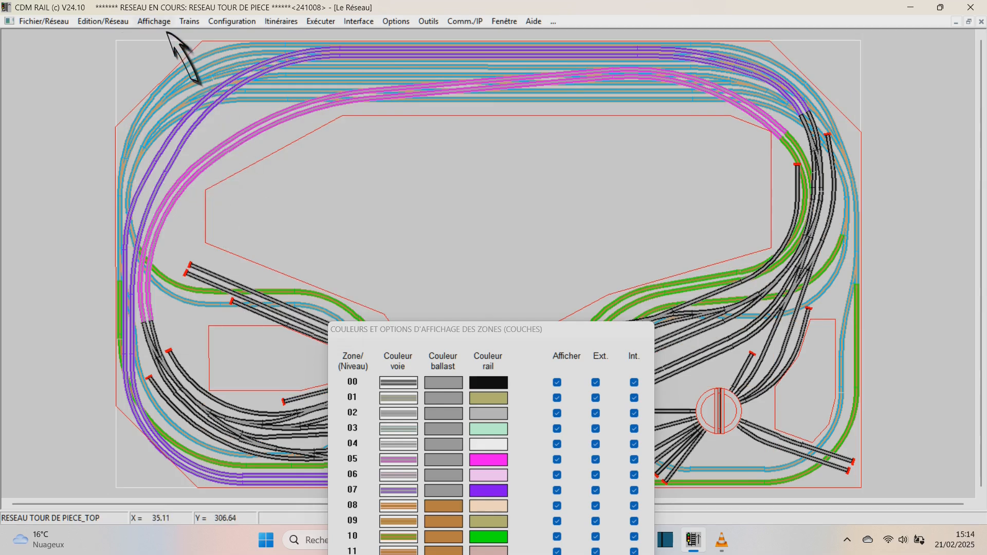
# Step: Show the layout's scenery and close the zone colour and display options window
pyautogui.click(163, 23)
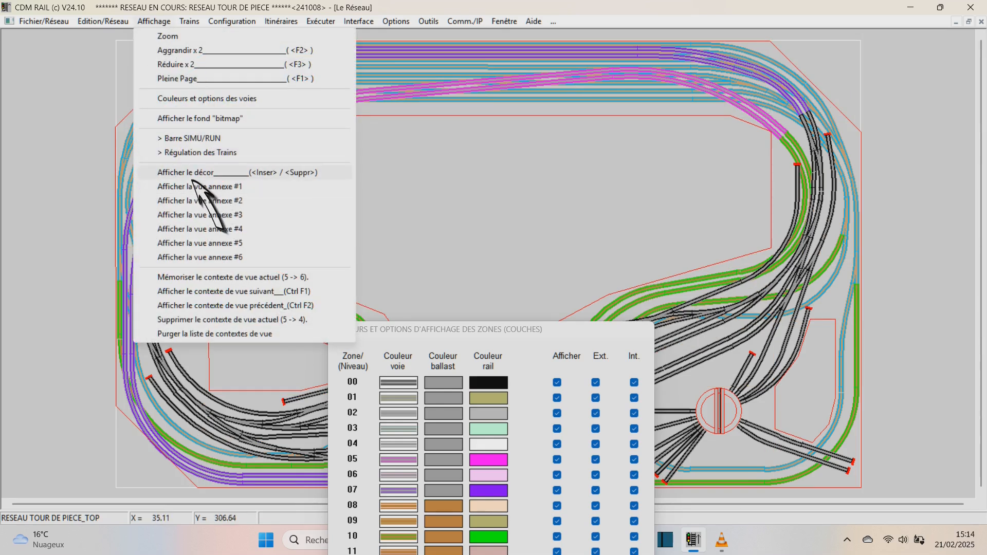
pyautogui.click(191, 177)
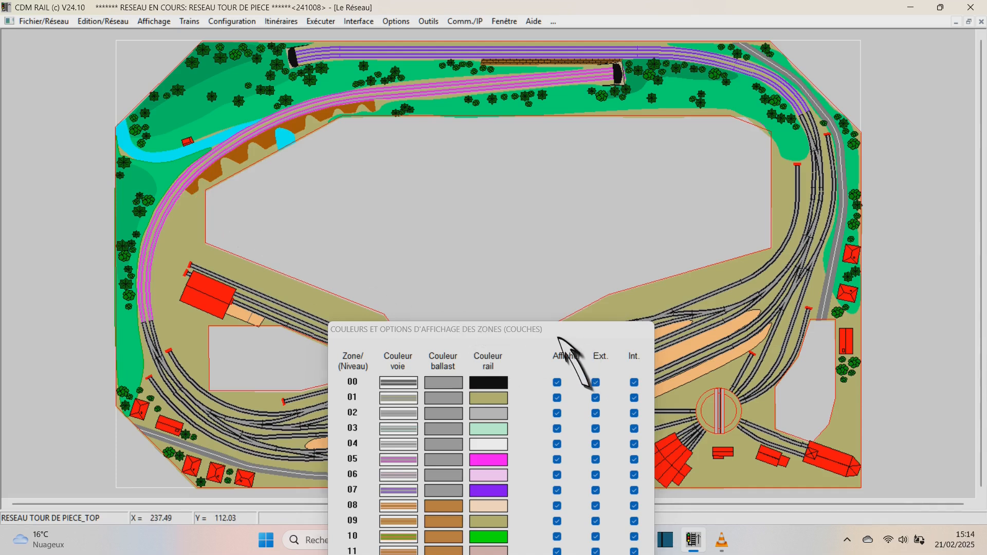
pyautogui.moveTo(559, 335); pyautogui.dragTo(500, 108)
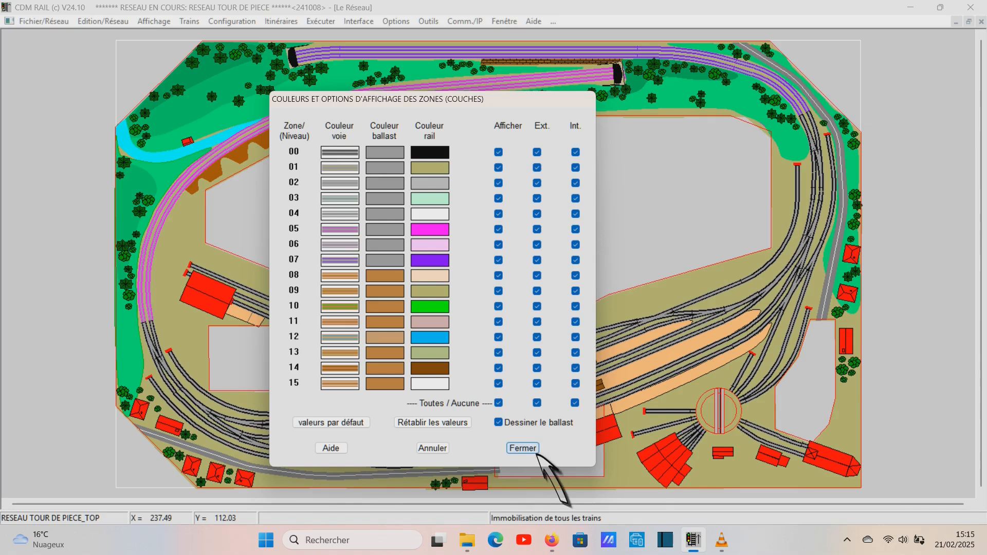
pyautogui.click(523, 449)
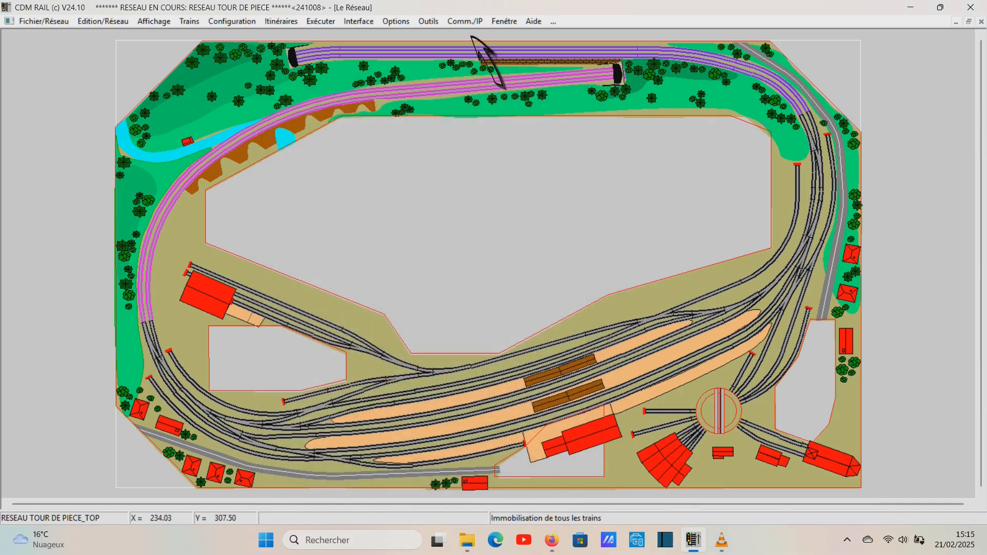
# Step: Display the dimension grid, consult the list of track element references, and return to the maximised network view
pyautogui.click(438, 25)
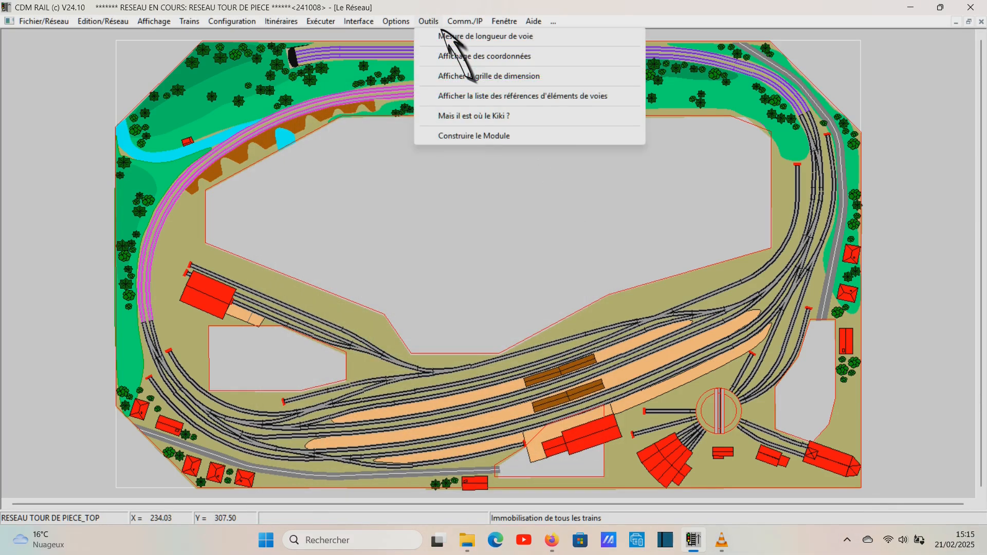
pyautogui.click(469, 76)
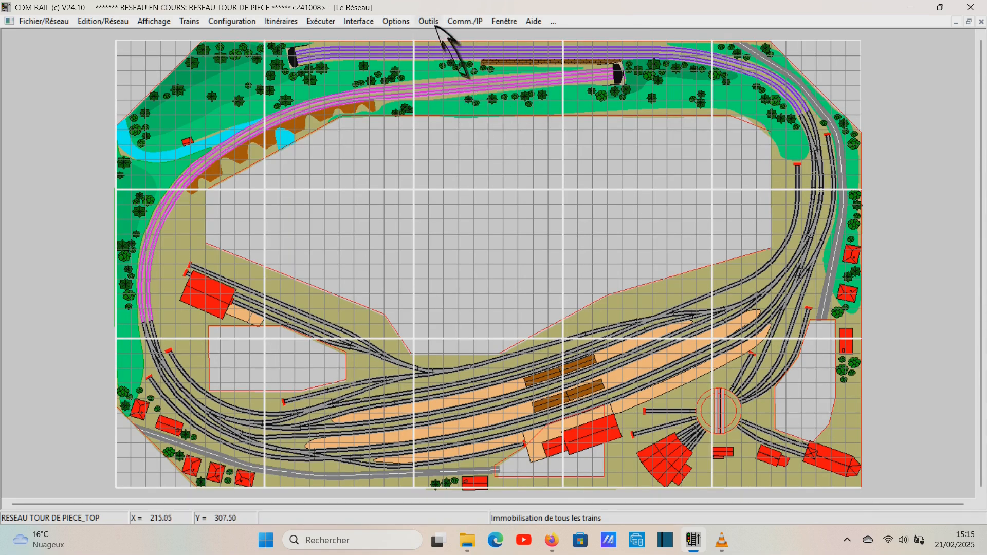
pyautogui.click(429, 21)
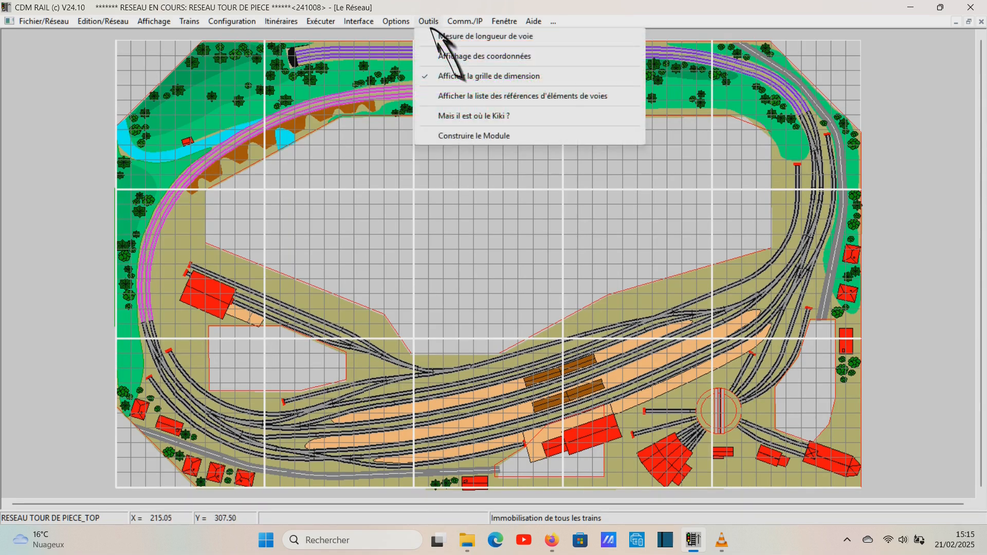
pyautogui.click(462, 98)
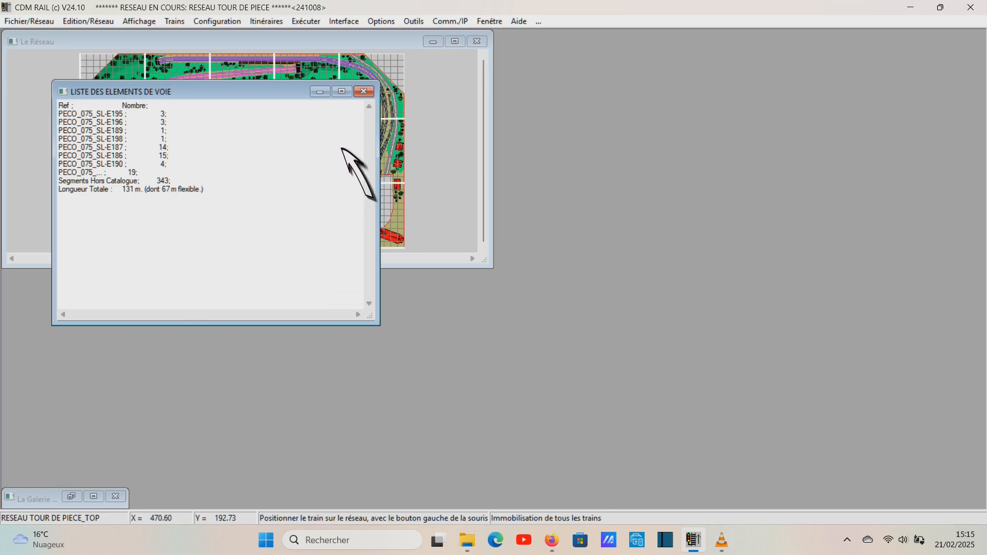
pyautogui.click(363, 92)
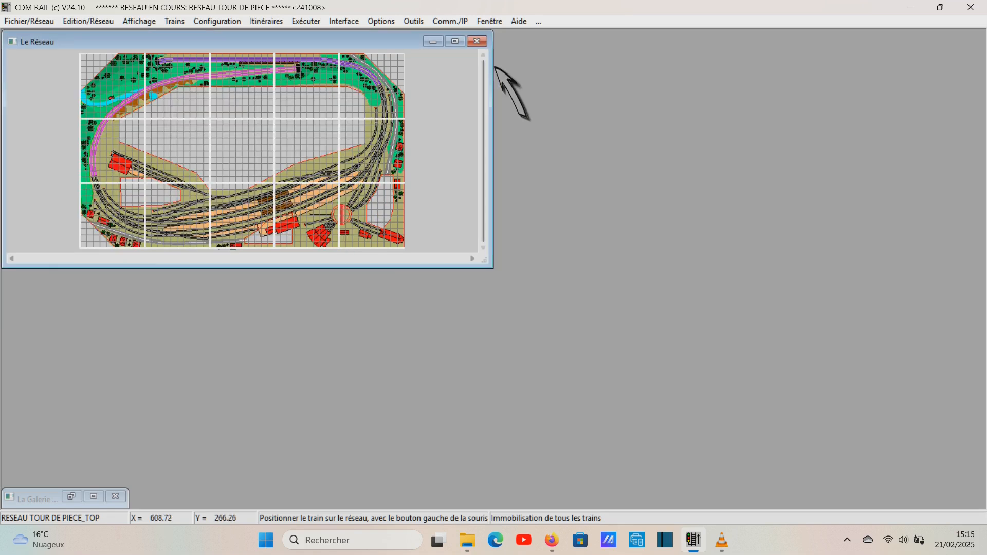
pyautogui.click(455, 41)
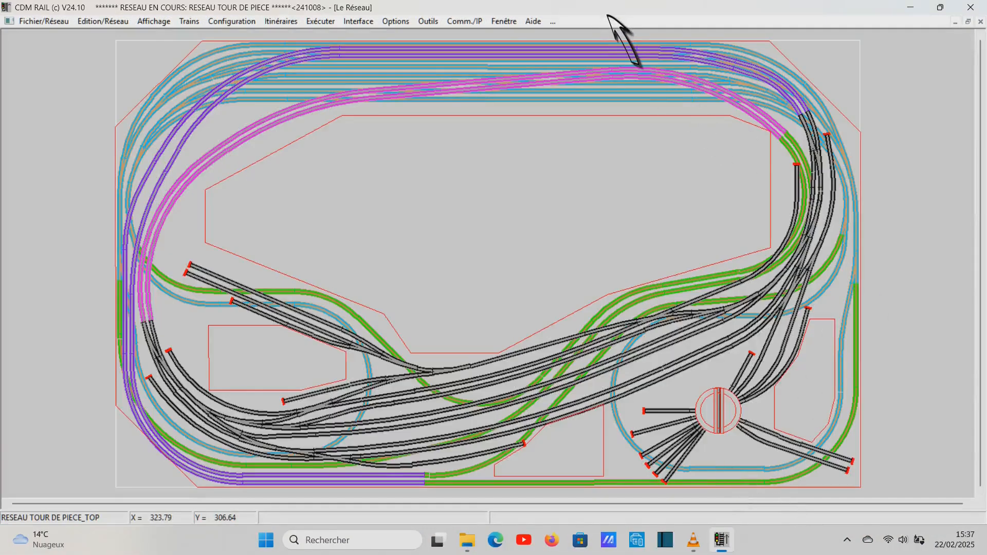
# Step: Switch the network to module editing and display the JK rail polarities
pyautogui.click(107, 24)
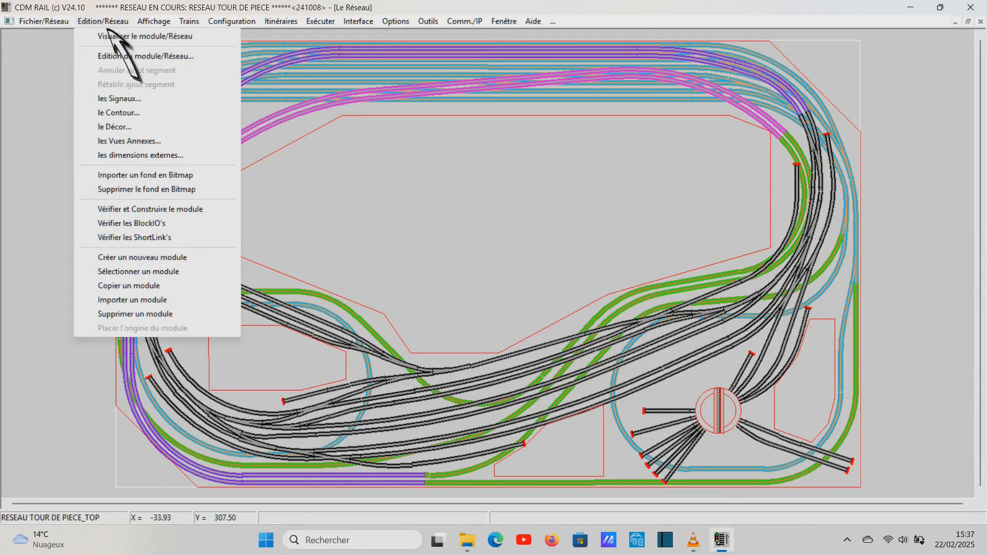
pyautogui.click(113, 61)
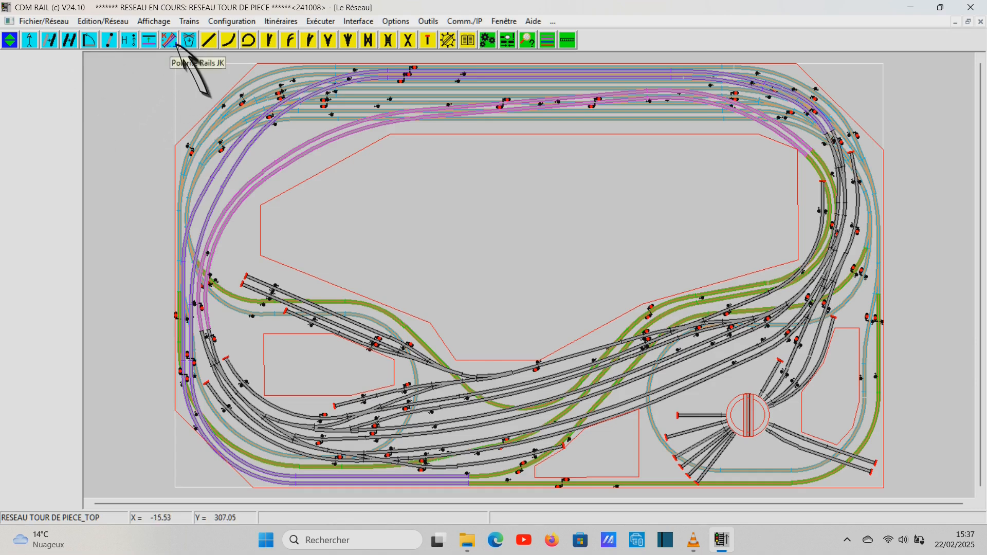
pyautogui.click(169, 40)
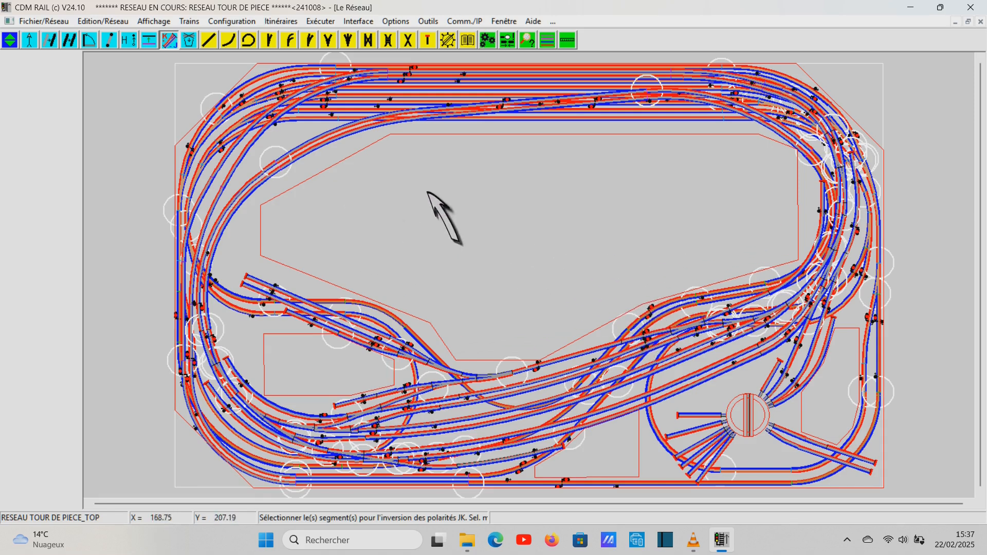
# Step: Apply automatic JK polarity starting from a straight zone 12 segment in the hidden yard
pyautogui.click(460, 75)
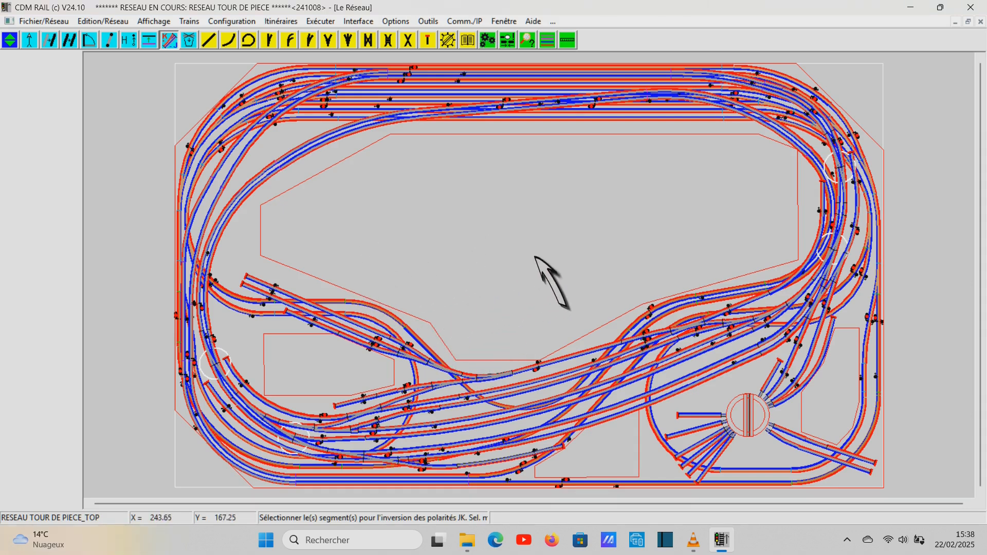
pyautogui.click(617, 122)
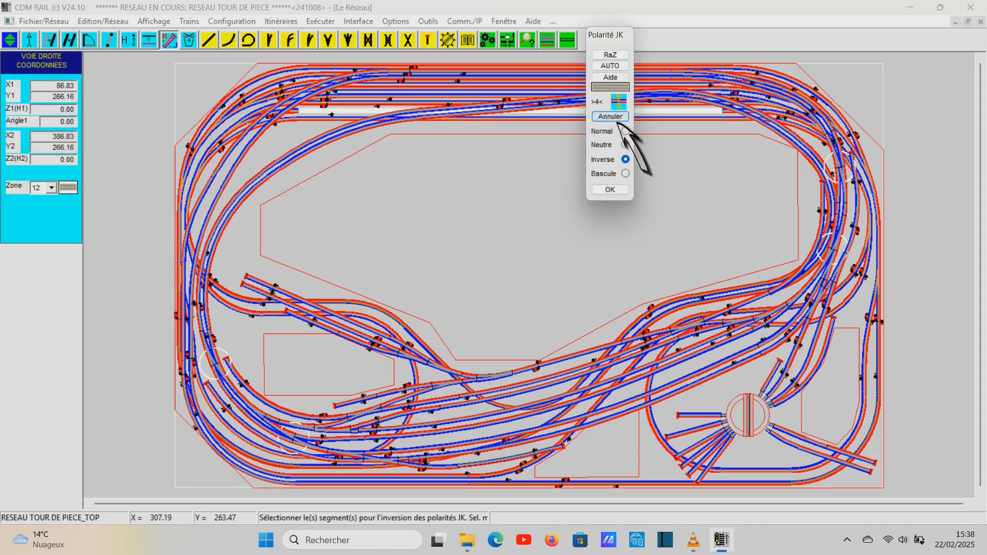
pyautogui.click(612, 71)
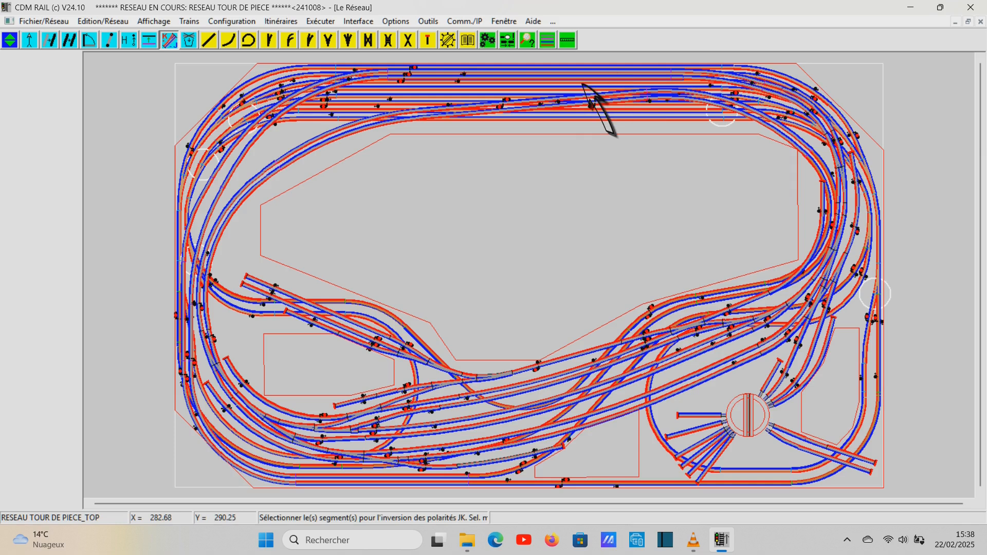
# Step: Reapply automatic JK polarity from a lower hidden yard track, and also from the curve entering the left return loop
pyautogui.click(616, 116)
pyautogui.click(613, 63)
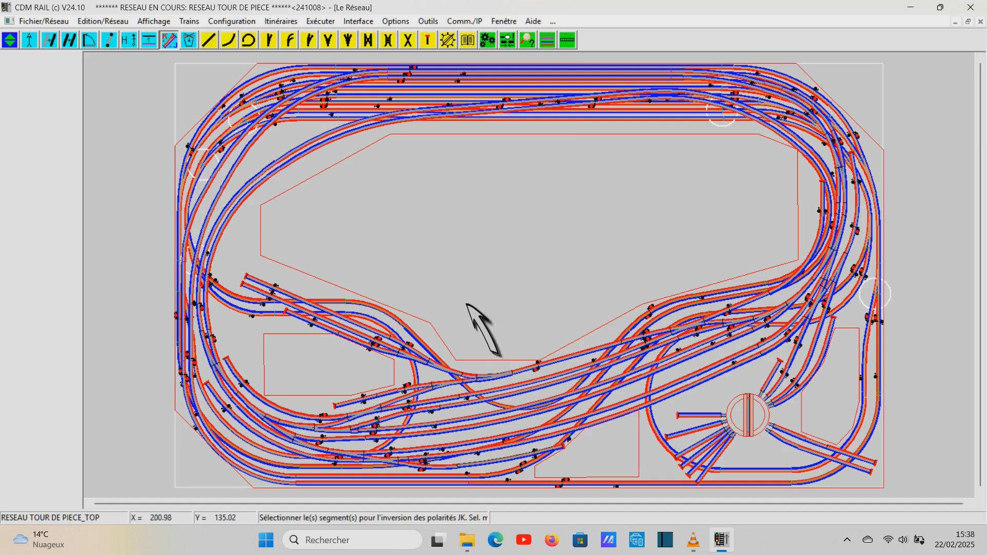
pyautogui.click(257, 317)
pyautogui.click(262, 268)
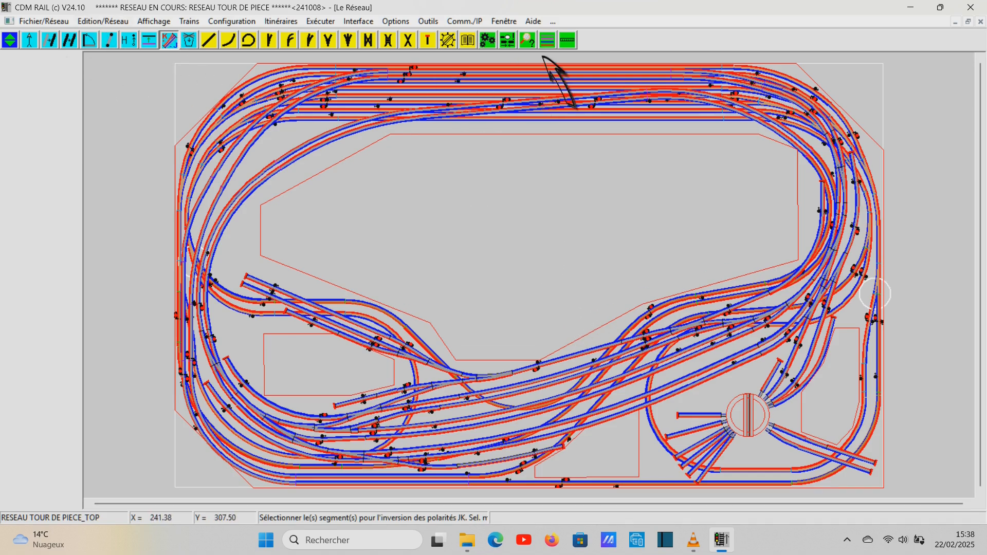
# Step: Open the zone colour and display options and hide zones 00 to 05
pyautogui.click(551, 46)
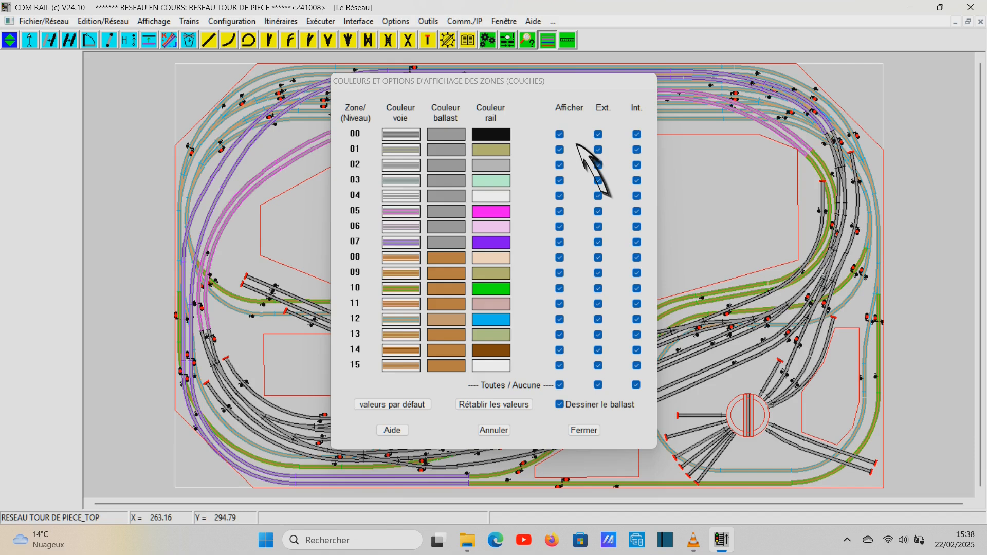
pyautogui.click(560, 134)
pyautogui.click(559, 150)
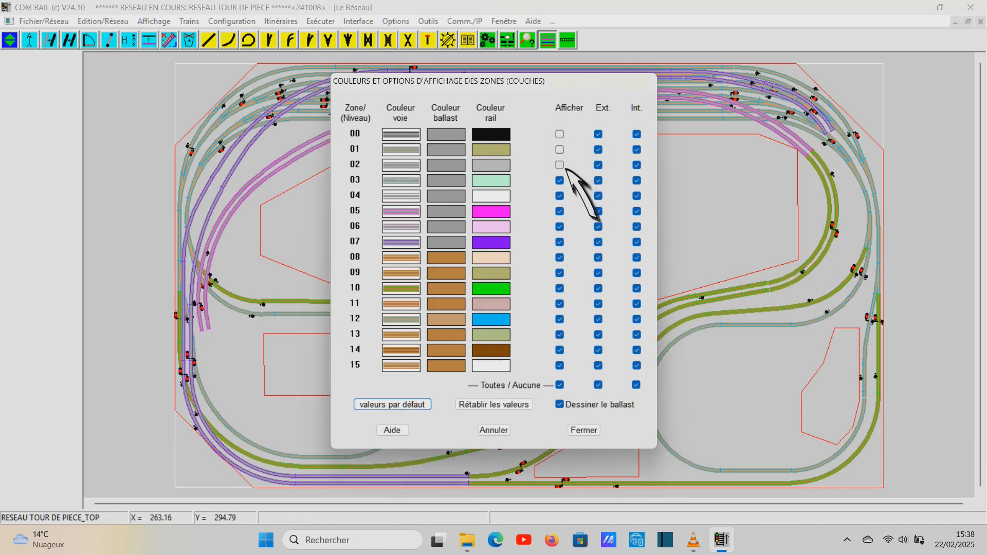
pyautogui.click(560, 181)
pyautogui.click(560, 196)
pyautogui.click(560, 211)
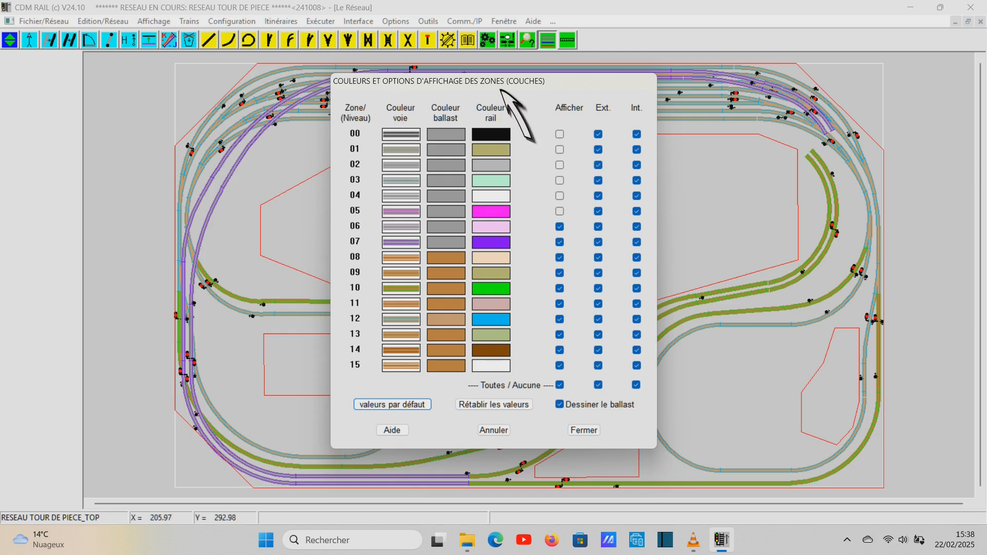
# Step: Display the JK rail polarities again and hide zones 06 and 07, keeping the options window clear of the tracks
pyautogui.moveTo(502, 90); pyautogui.dragTo(554, 280)
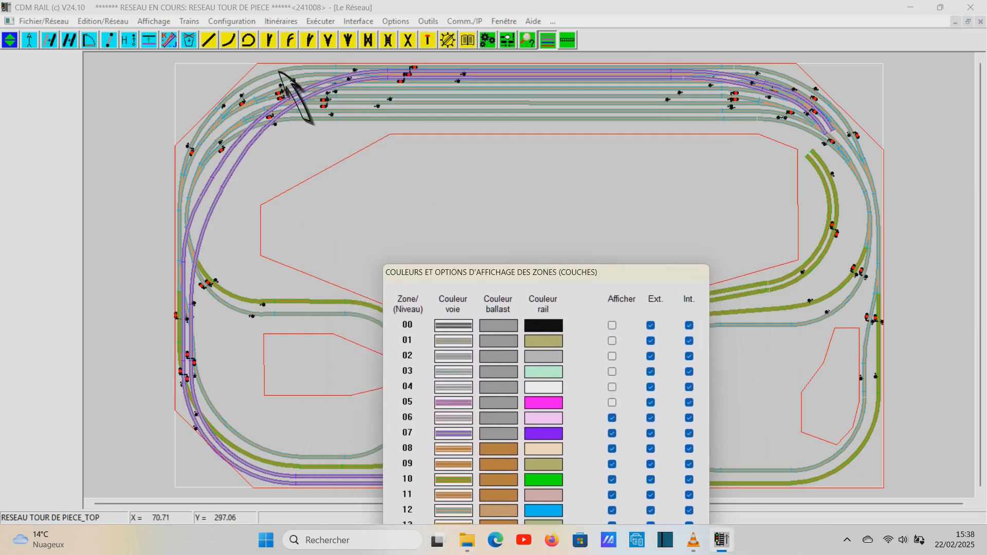
pyautogui.click(176, 48)
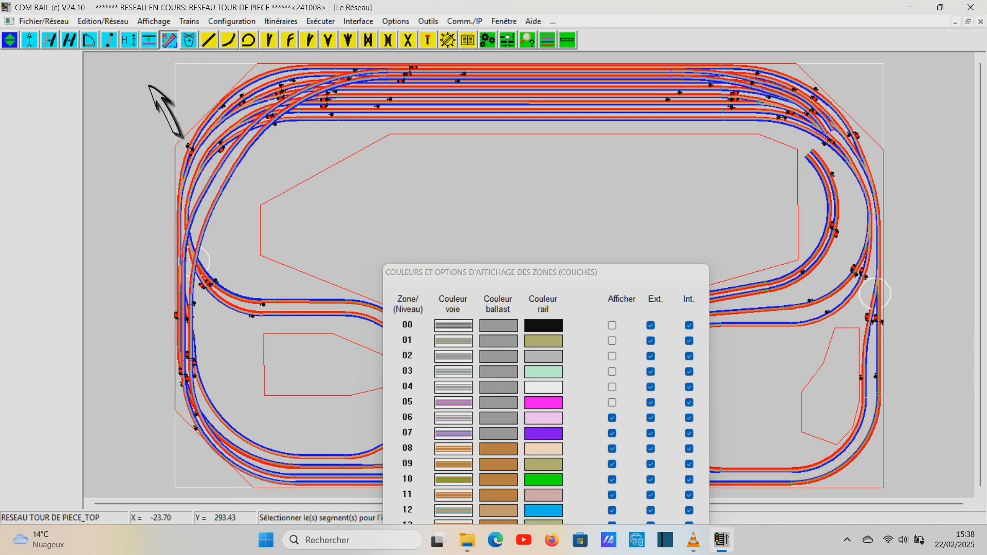
pyautogui.click(612, 418)
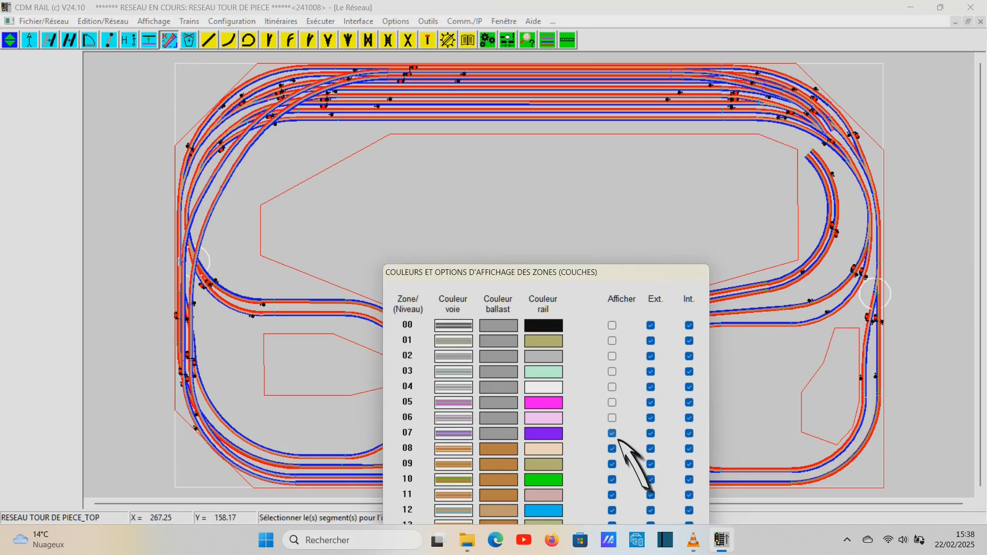
pyautogui.click(613, 434)
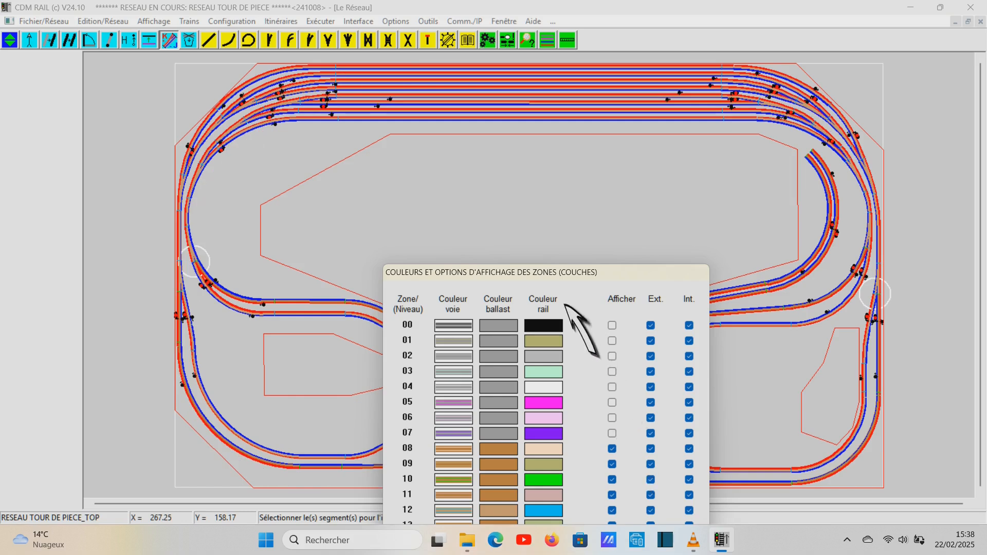
pyautogui.moveTo(545, 283)
pyautogui.mouseDown()
pyautogui.moveTo(502, 314)
pyautogui.moveTo(452, 392)
pyautogui.moveTo(472, 468)
pyautogui.moveTo(533, 475)
pyautogui.mouseUp()
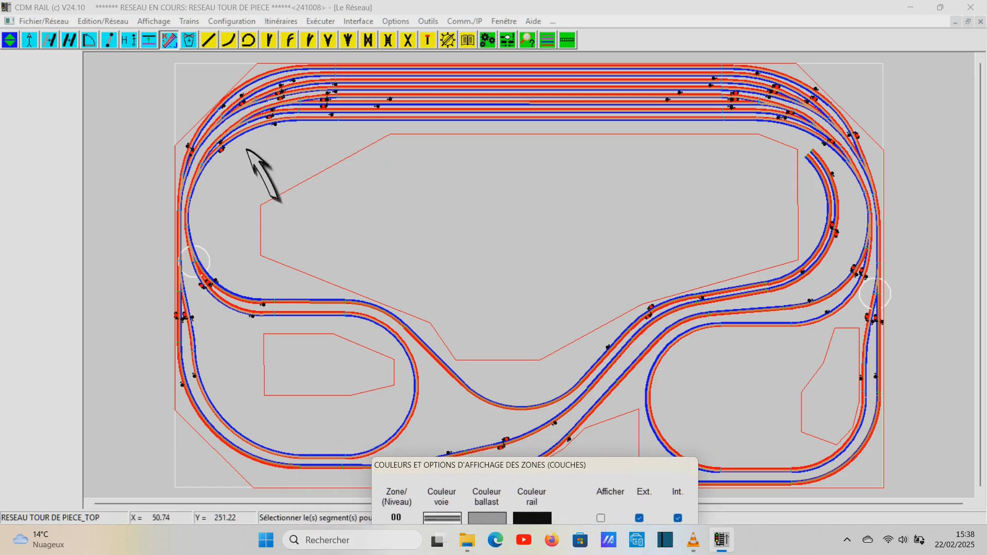
# Step: Set the JK polarity of all zone 12 segments forming the left return loop to Neutre
pyautogui.click(230, 304)
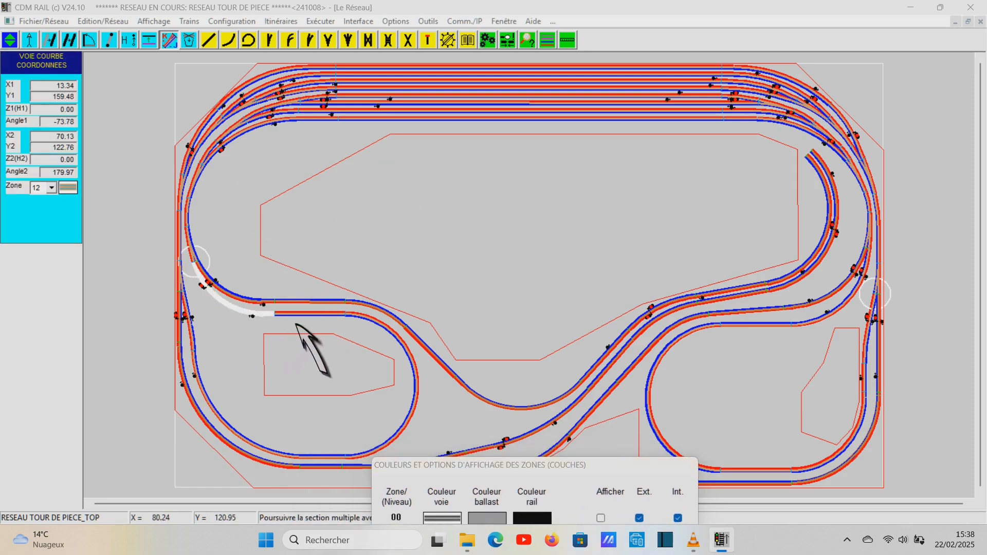
pyautogui.click(311, 324)
pyautogui.click(398, 360)
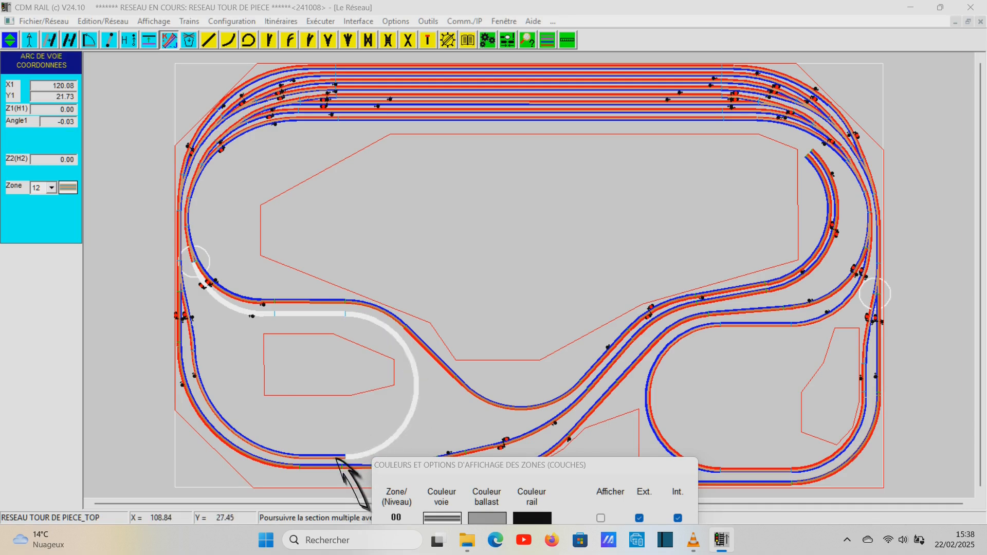
pyautogui.click(339, 457)
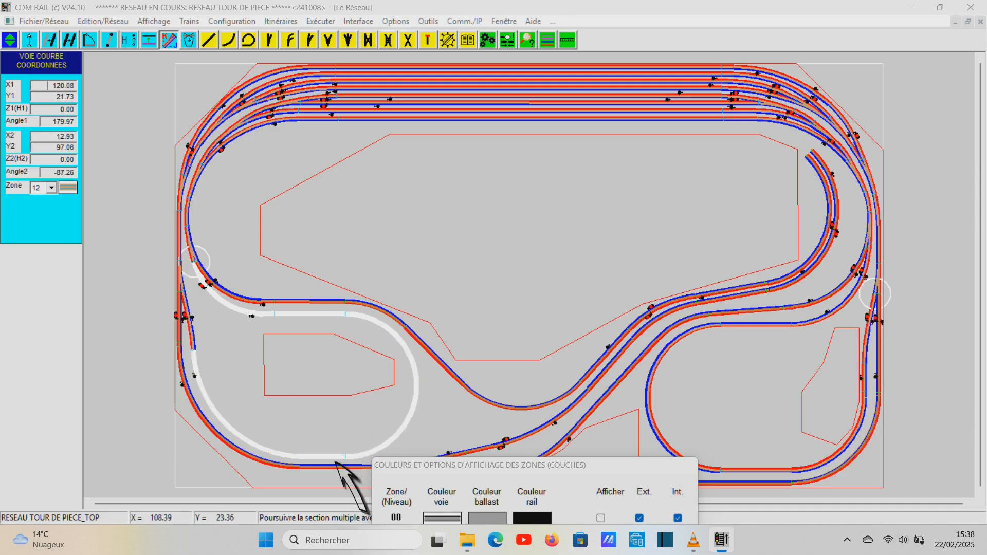
pyautogui.click(200, 343)
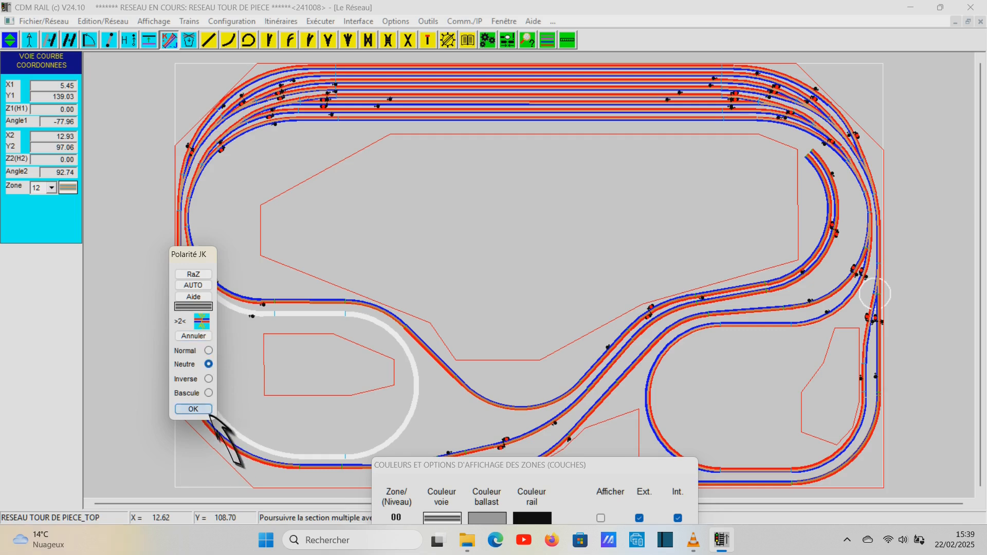
pyautogui.click(194, 409)
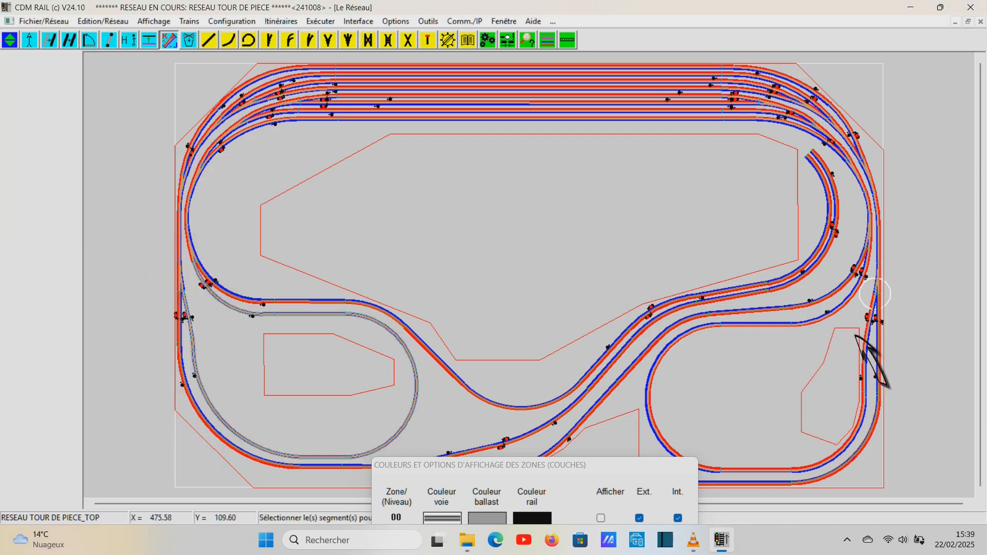
# Step: Set the JK polarity of the zone 12 segments around the right return loop to Neutre
pyautogui.click(873, 273)
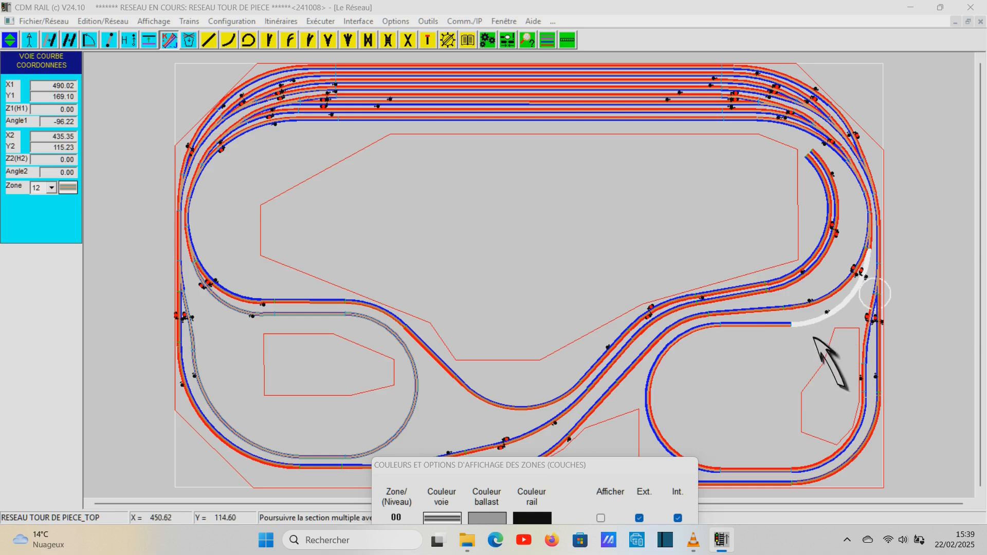
pyautogui.click(763, 325)
pyautogui.click(696, 337)
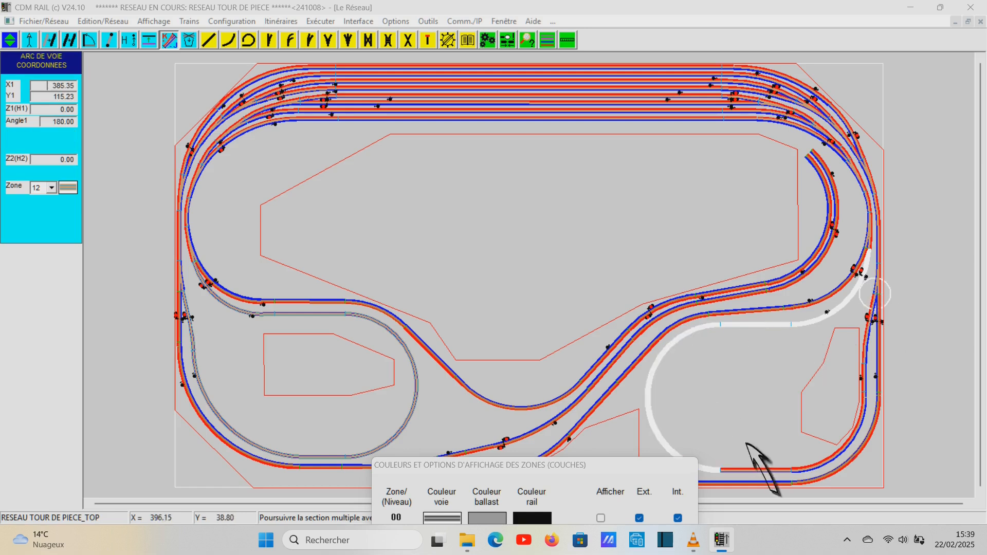
pyautogui.click(764, 469)
pyautogui.click(820, 470)
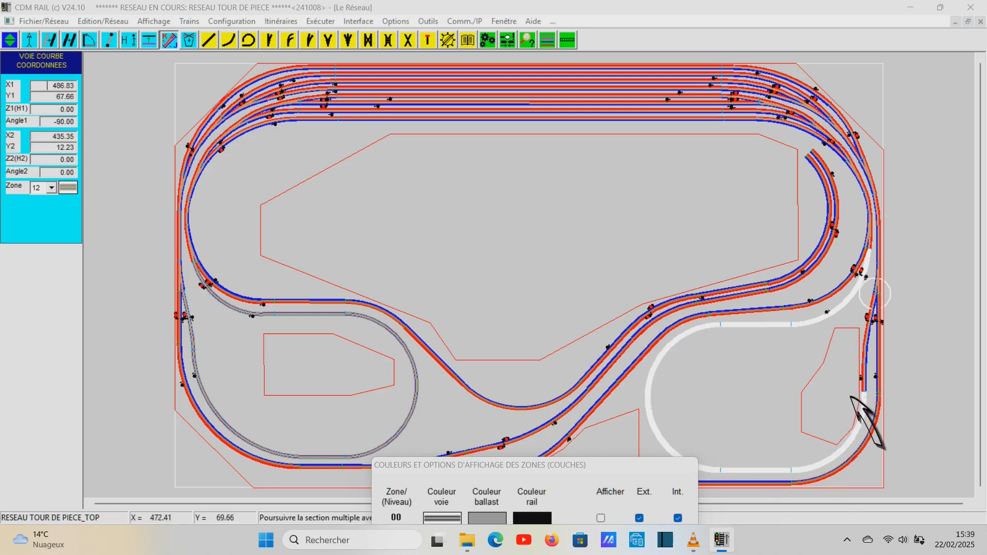
pyautogui.click(873, 389)
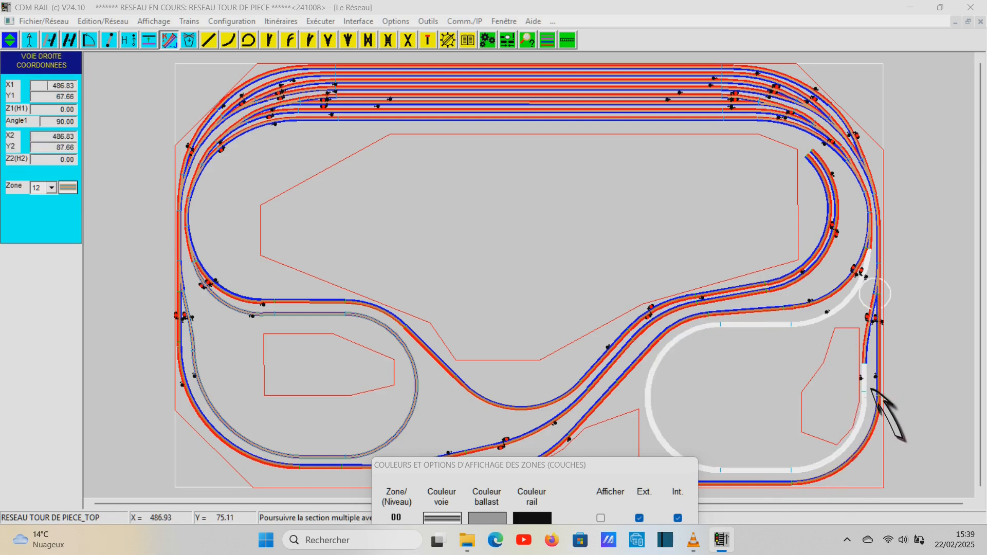
pyautogui.click(871, 354)
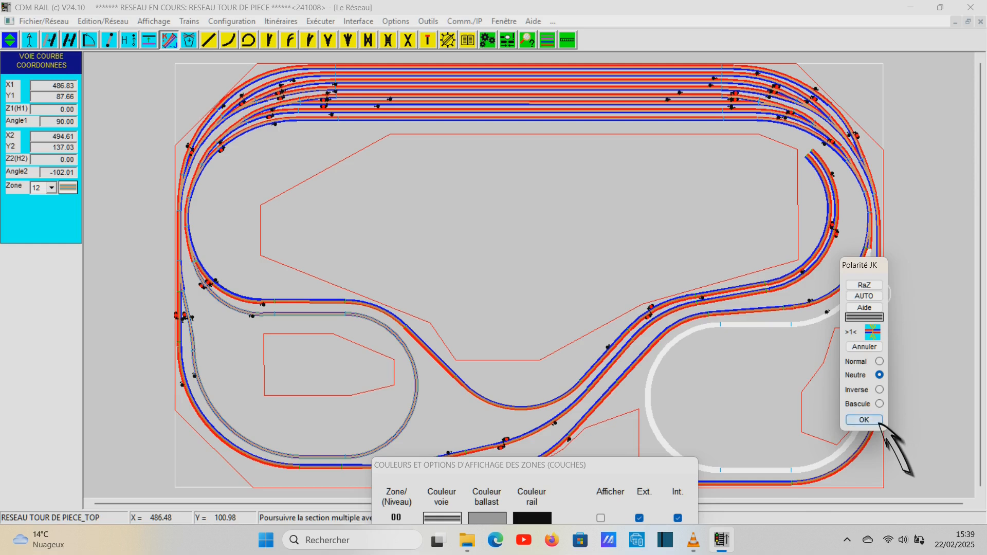
pyautogui.click(865, 420)
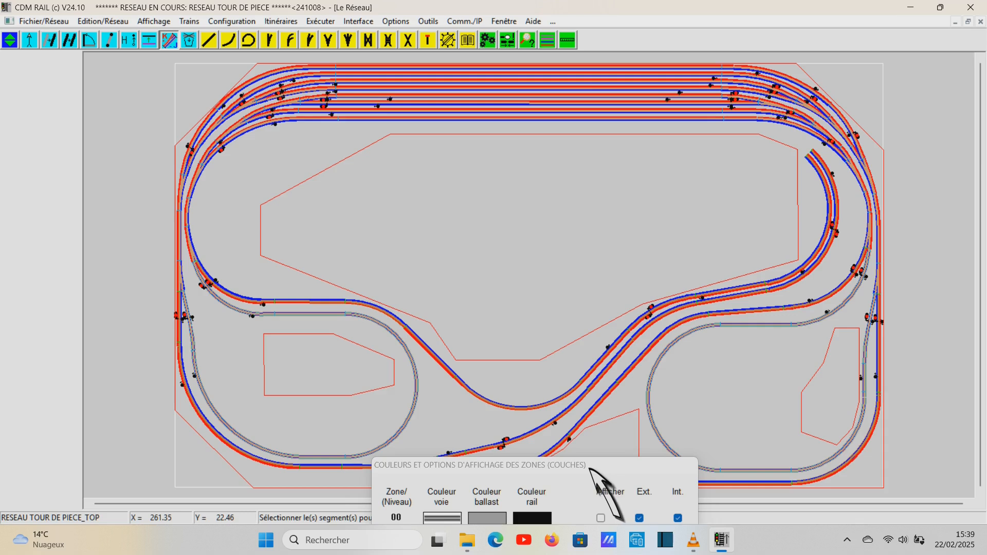
# Step: Display zones 00 to 07 again and close the zone colour and display options window
pyautogui.moveTo(568, 470); pyautogui.dragTo(561, 138)
pyautogui.click(542, 302)
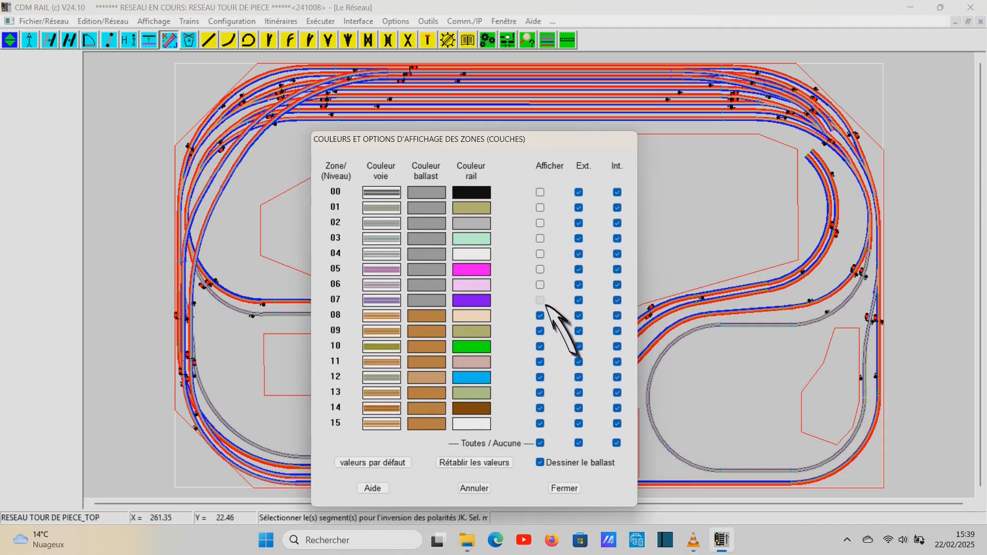
pyautogui.click(541, 269)
pyautogui.click(541, 239)
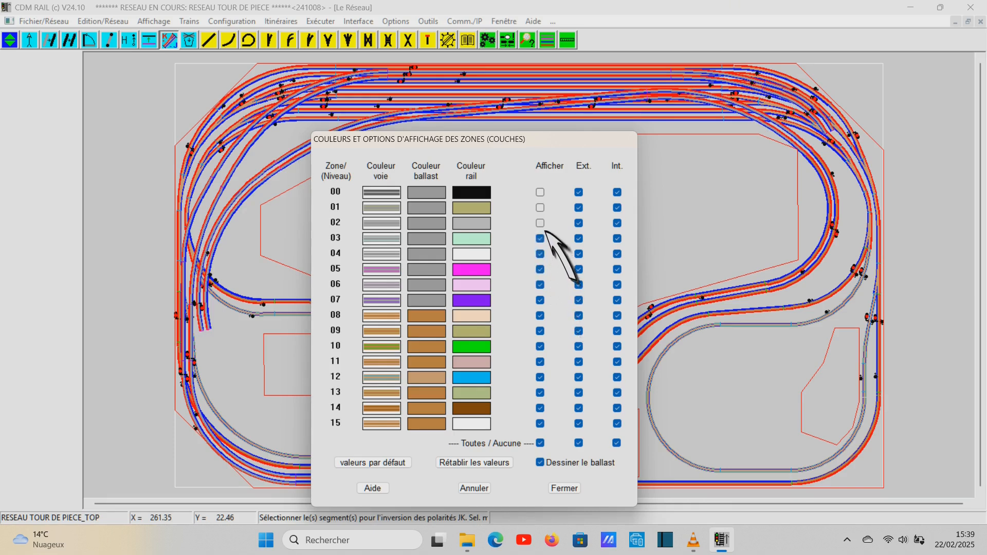
pyautogui.click(540, 208)
pyautogui.click(540, 192)
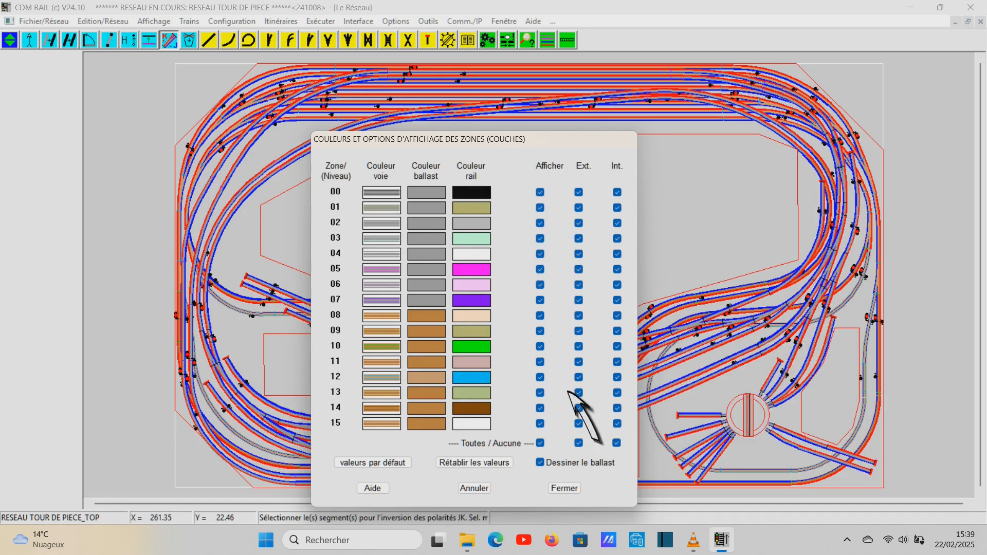
pyautogui.click(566, 488)
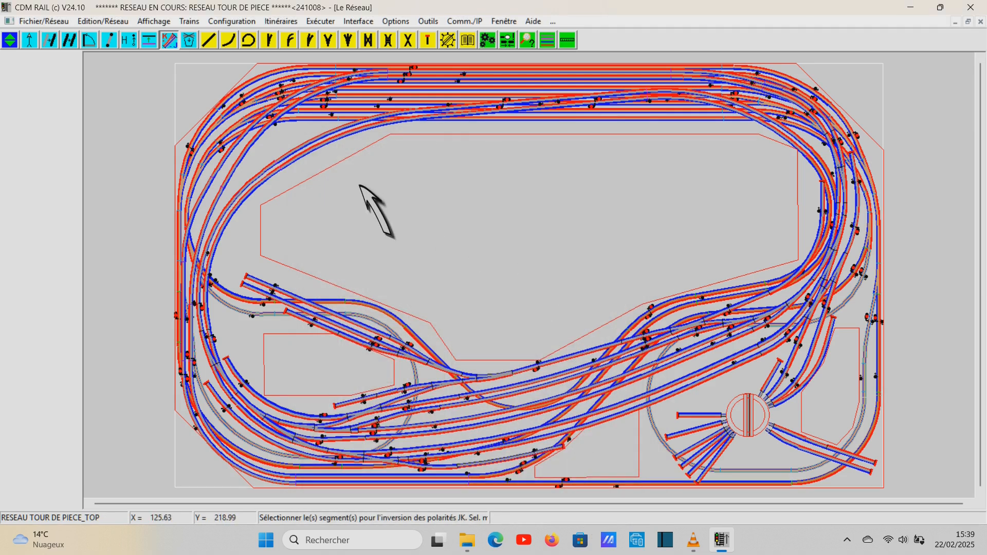
# Step: Toggle between segment viewing in zone colours and the JK rail polarity display
pyautogui.click(33, 41)
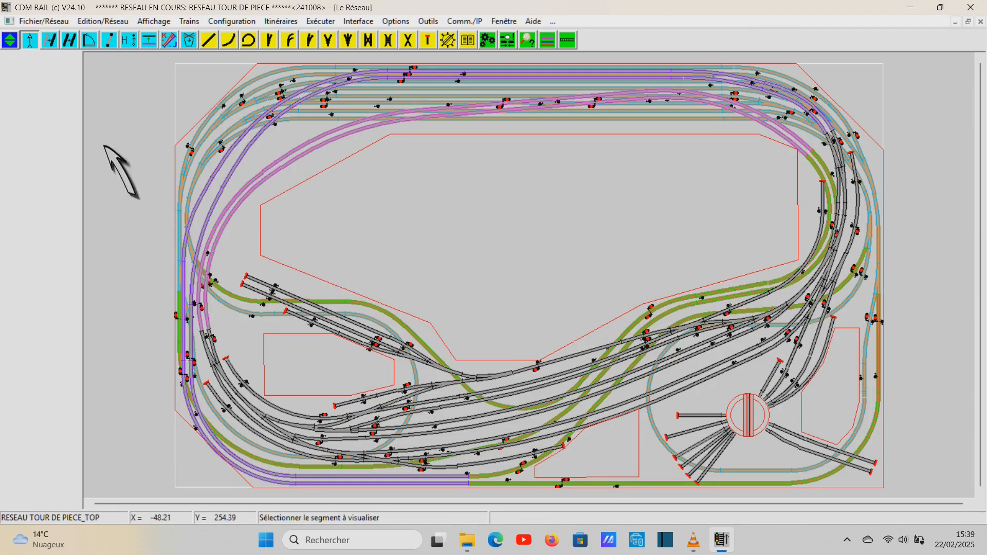
pyautogui.click(169, 40)
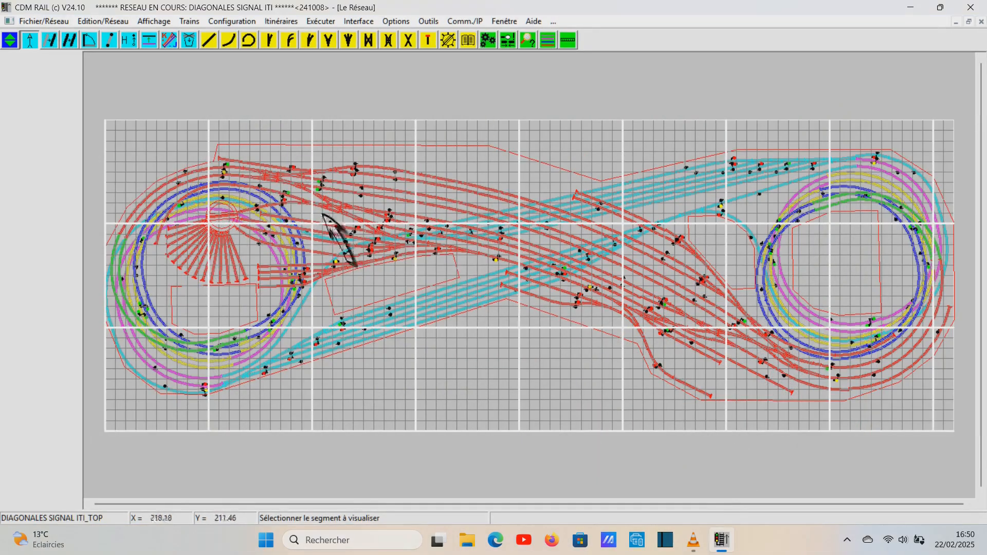
# Step: Consult the external min/max dimensions of the DIAGONALES SIGNAL ITI module without changing them
pyautogui.click(104, 23)
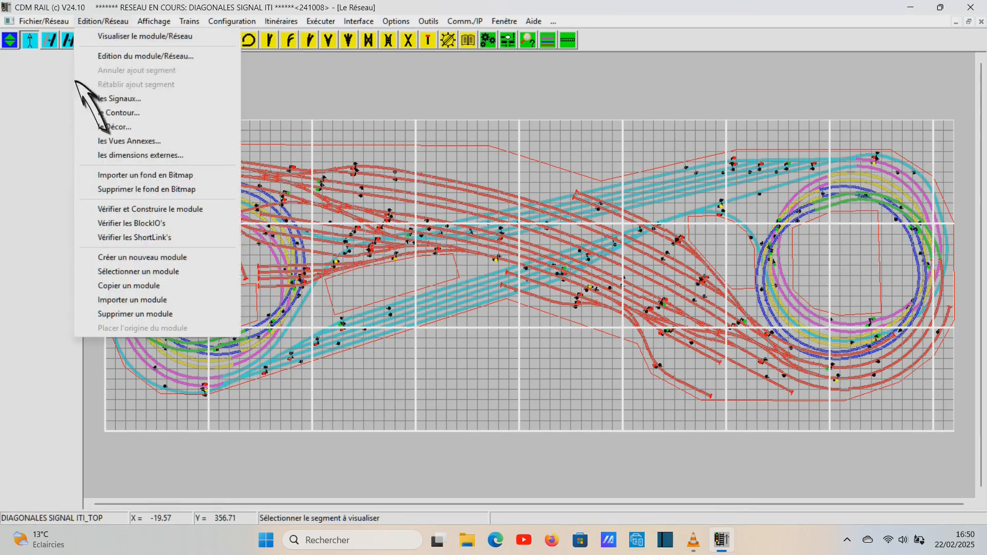
pyautogui.click(132, 155)
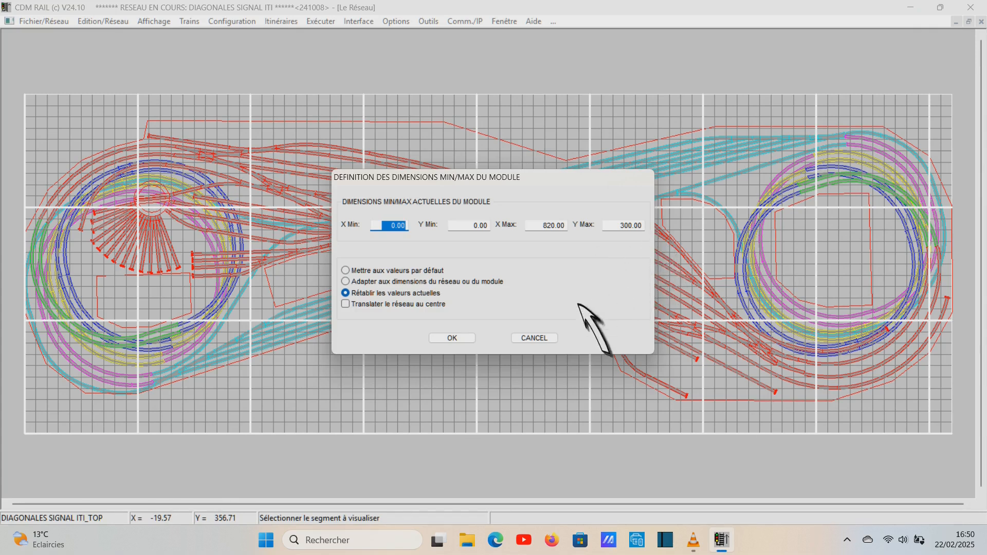
pyautogui.click(535, 337)
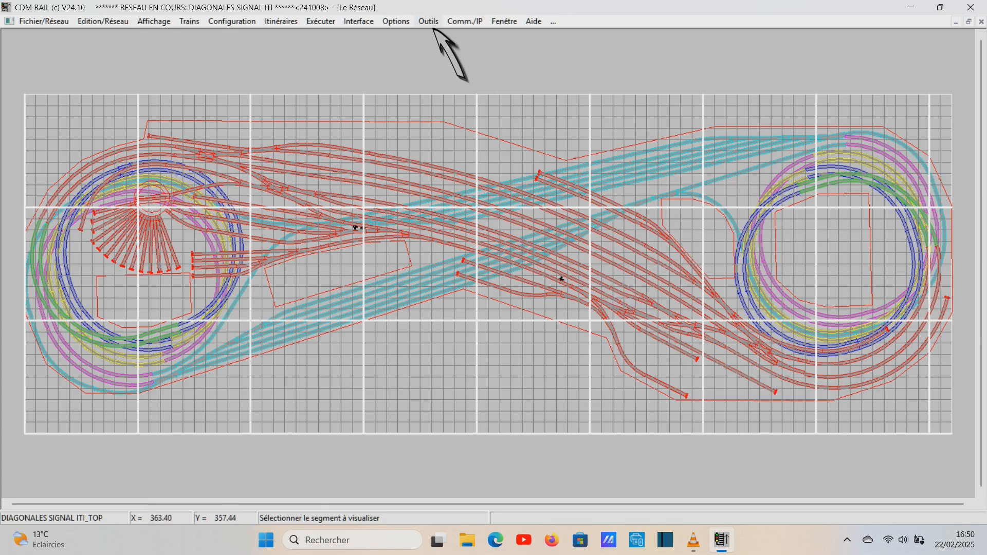
# Step: Hide the dimension grid and display the list of track element references for the DIAGONALES SIGNAL ITI layout
pyautogui.click(433, 24)
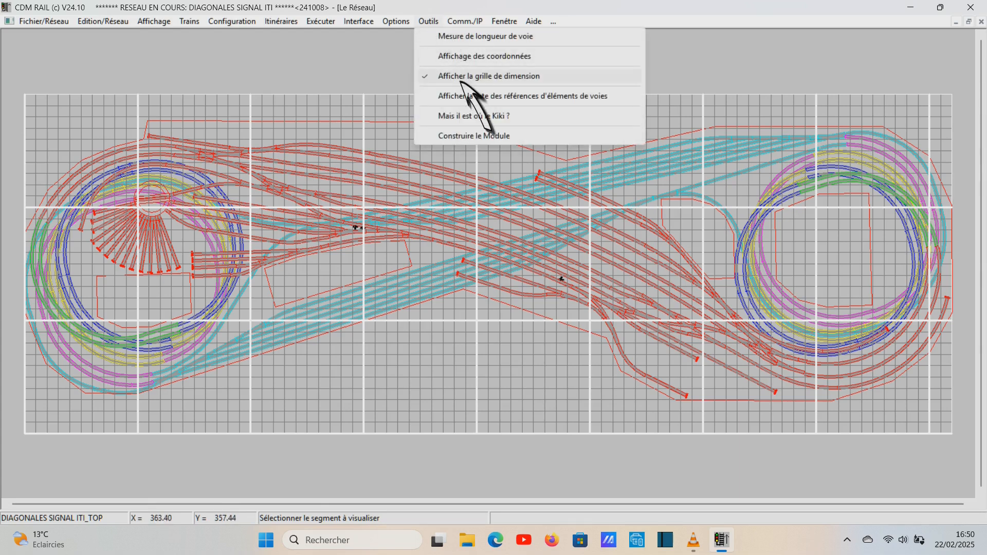
pyautogui.click(484, 76)
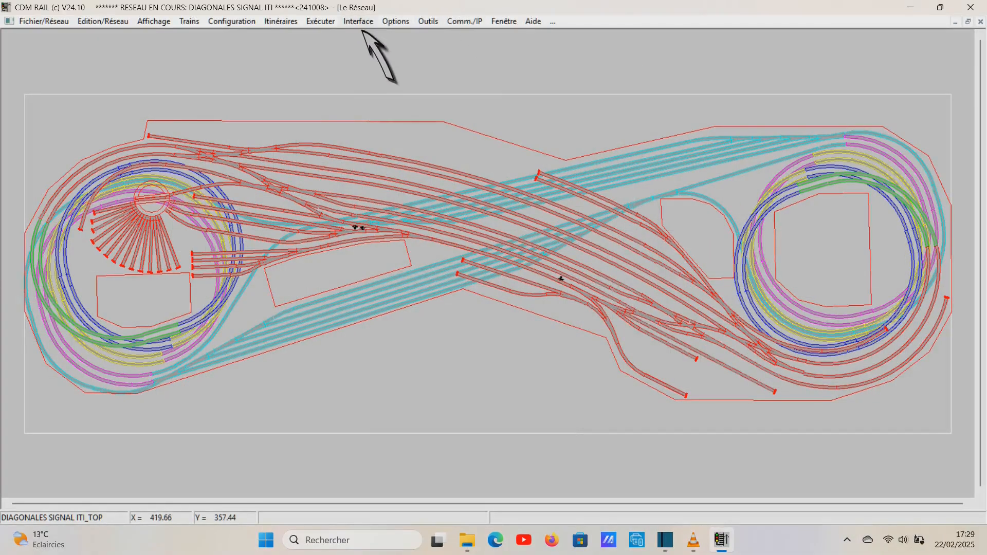
pyautogui.click(397, 26)
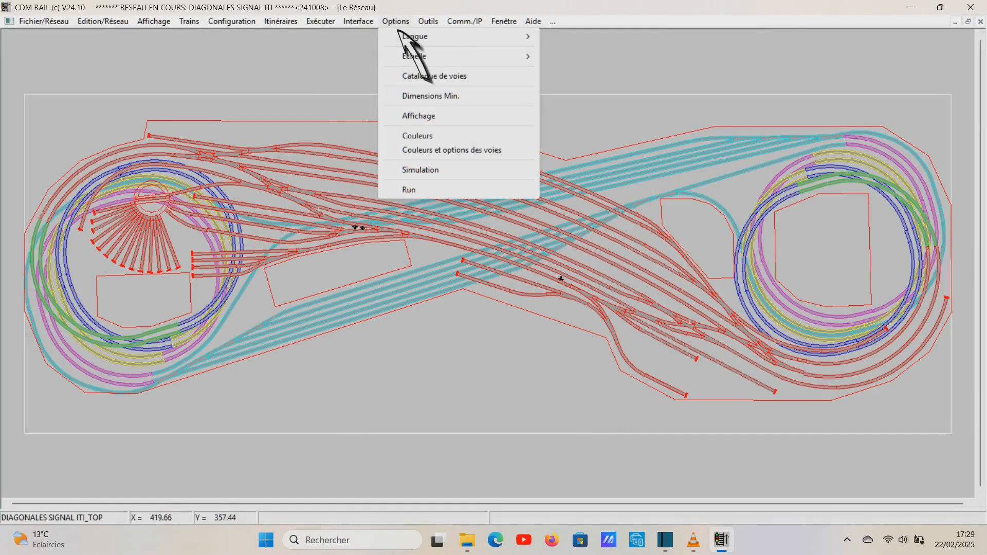
pyautogui.moveTo(424, 26)
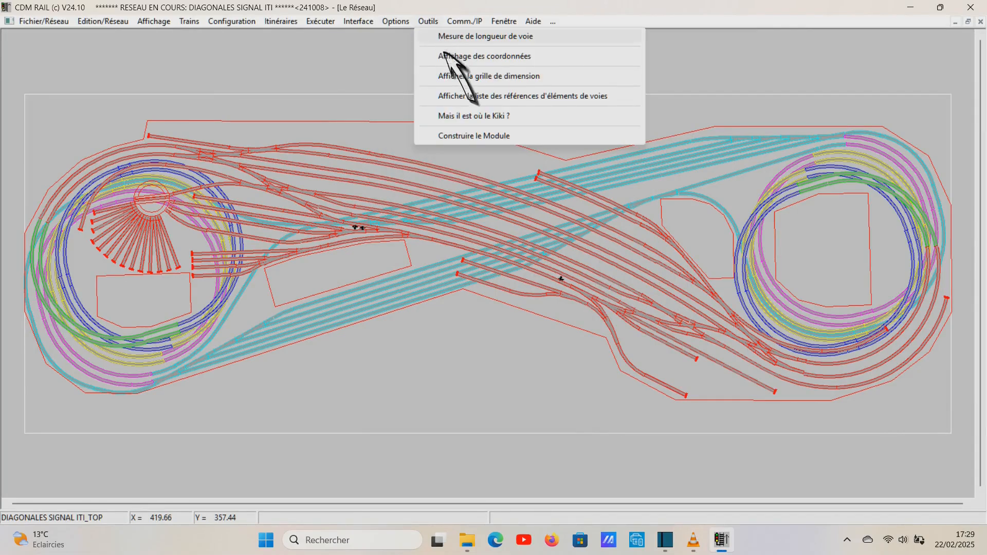
pyautogui.click(465, 101)
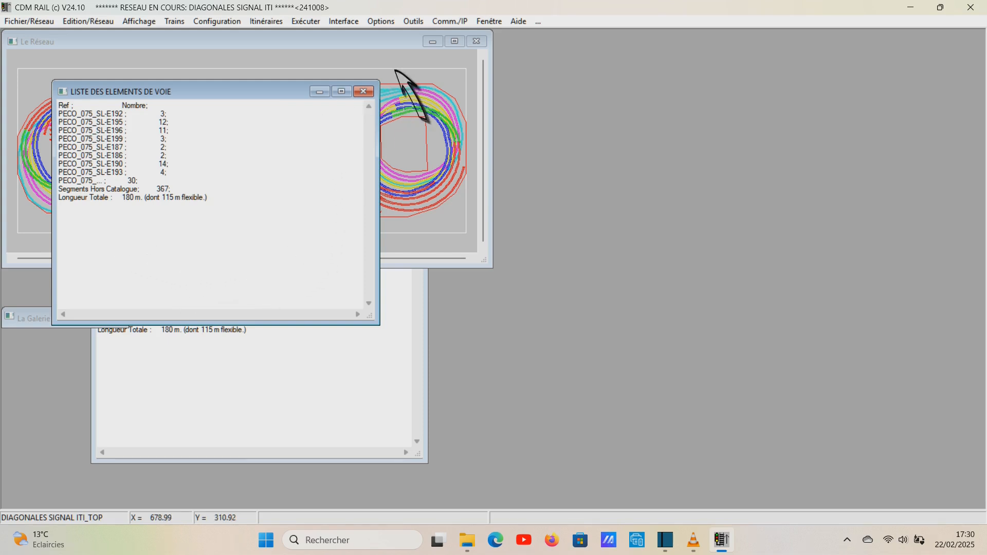
# Step: Close both track element lists and maximize the layout window
pyautogui.click(363, 91)
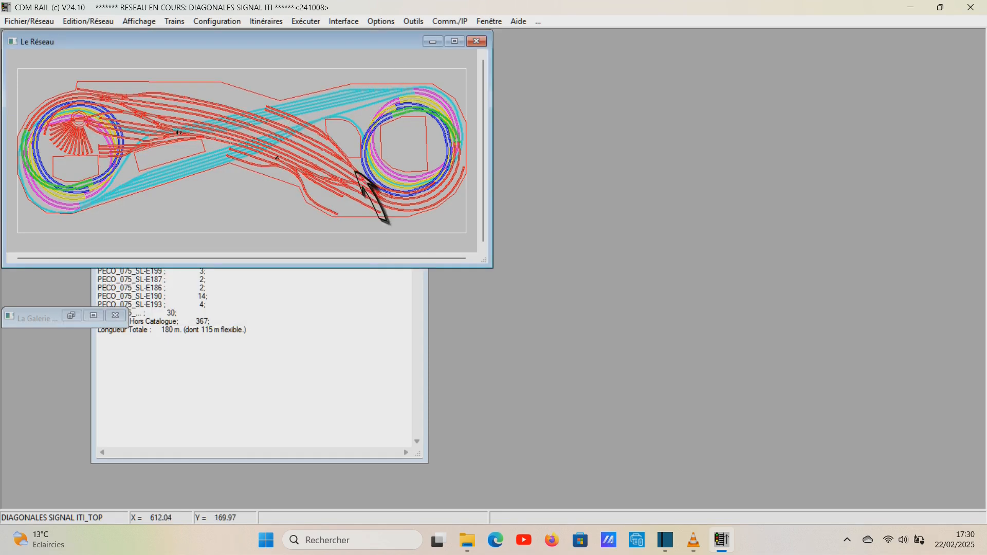
pyautogui.click(358, 334)
pyautogui.click(414, 224)
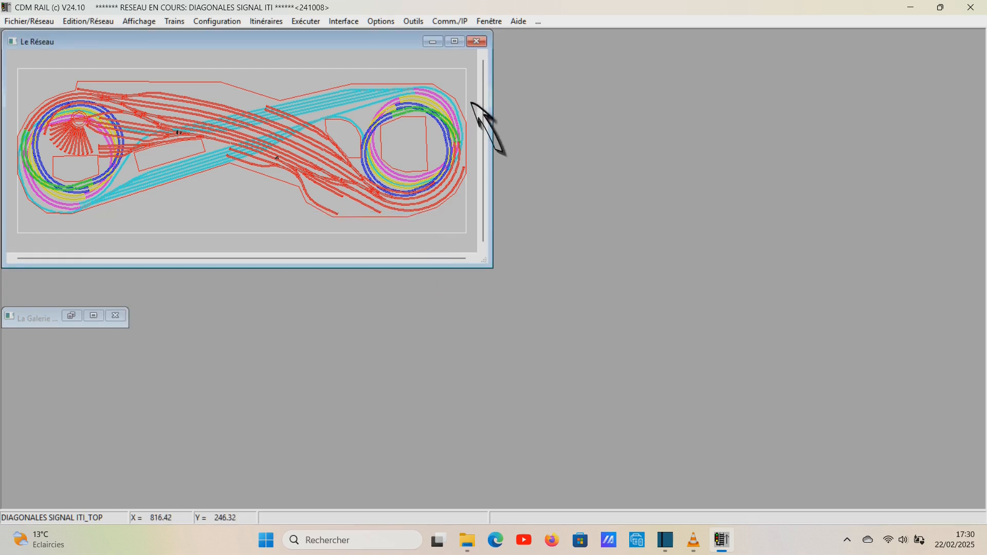
pyautogui.click(455, 44)
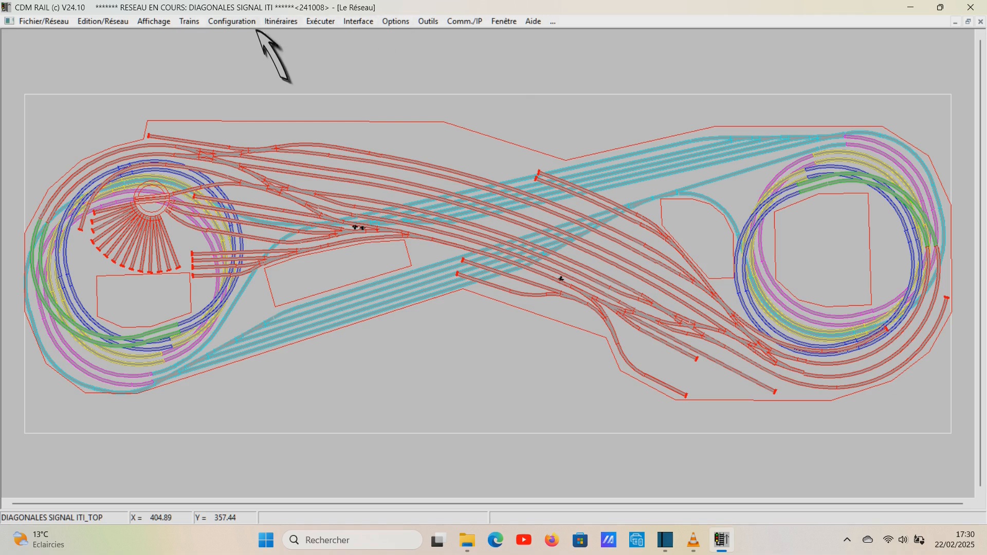
# Step: Consult the parameters of trains 9_BB67000 and 7_231G in the train gallery without changing them, and return to the layout
pyautogui.click(188, 25)
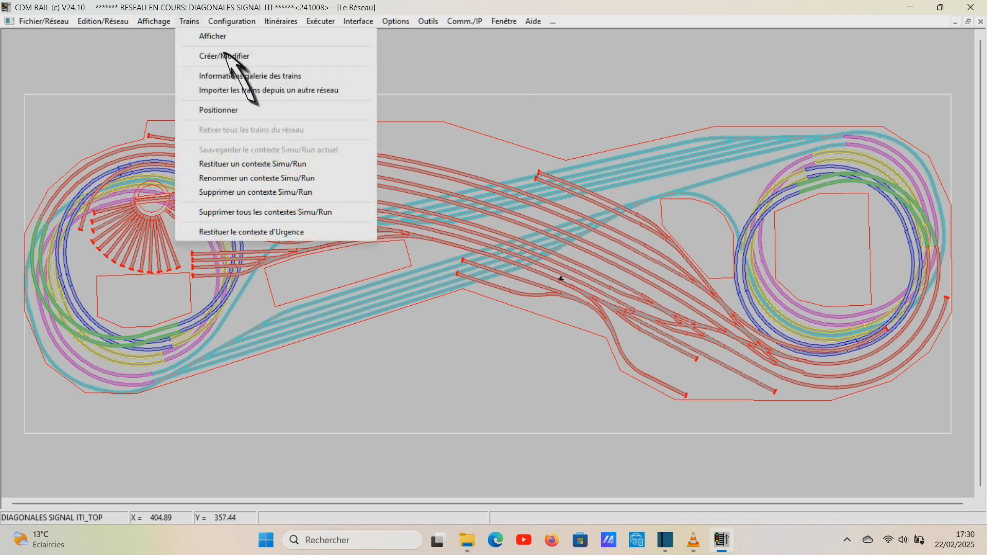
pyautogui.click(227, 58)
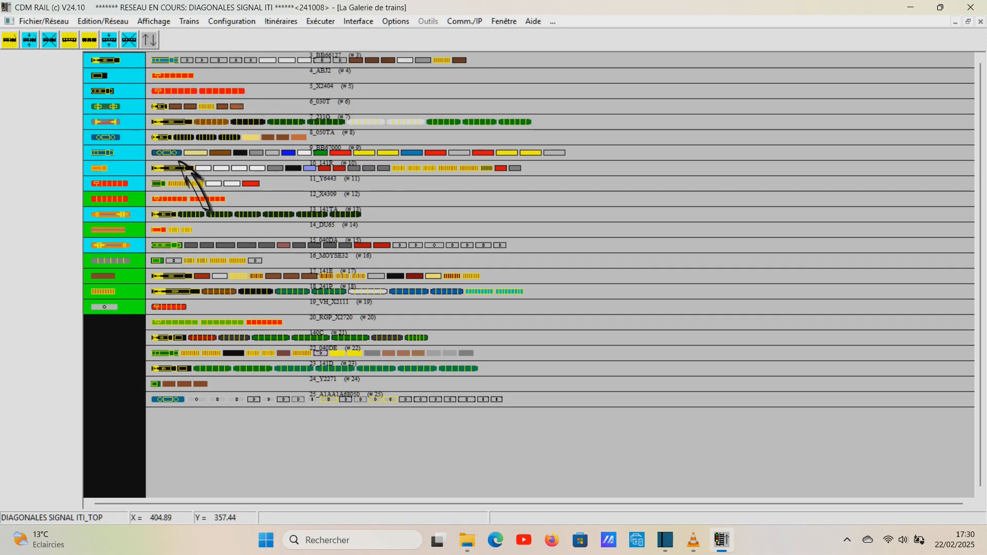
pyautogui.click(31, 43)
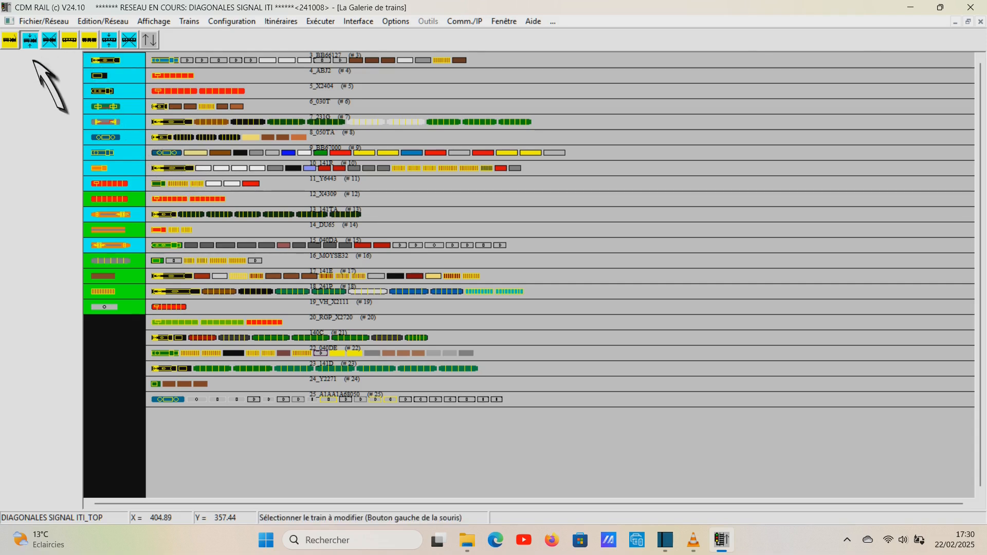
pyautogui.click(176, 159)
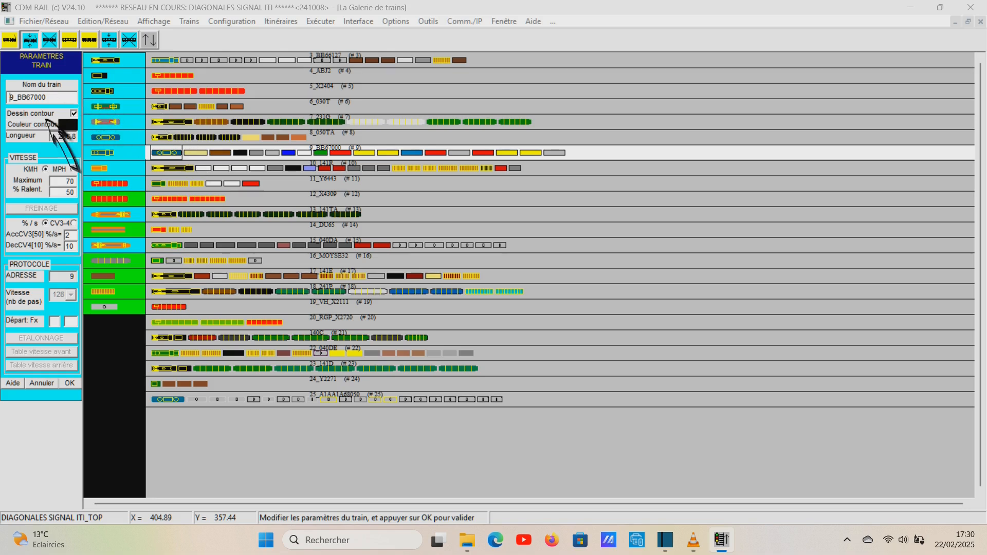
pyautogui.click(69, 383)
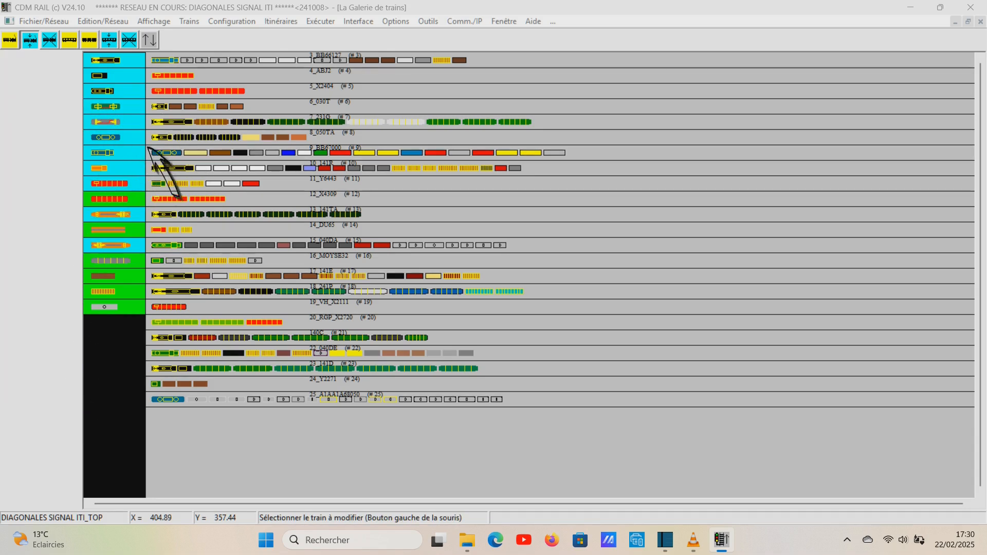
pyautogui.click(170, 127)
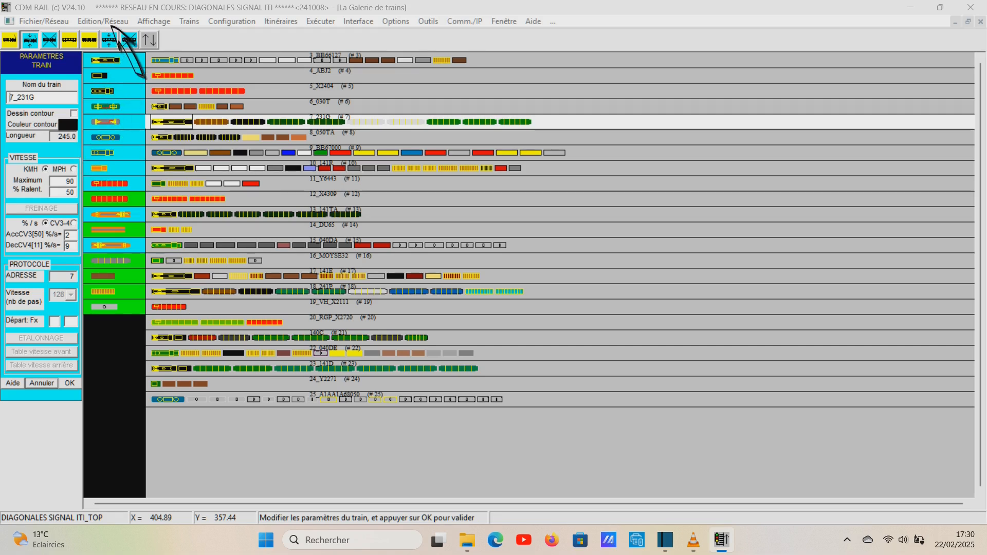
pyautogui.click(111, 22)
pyautogui.click(124, 36)
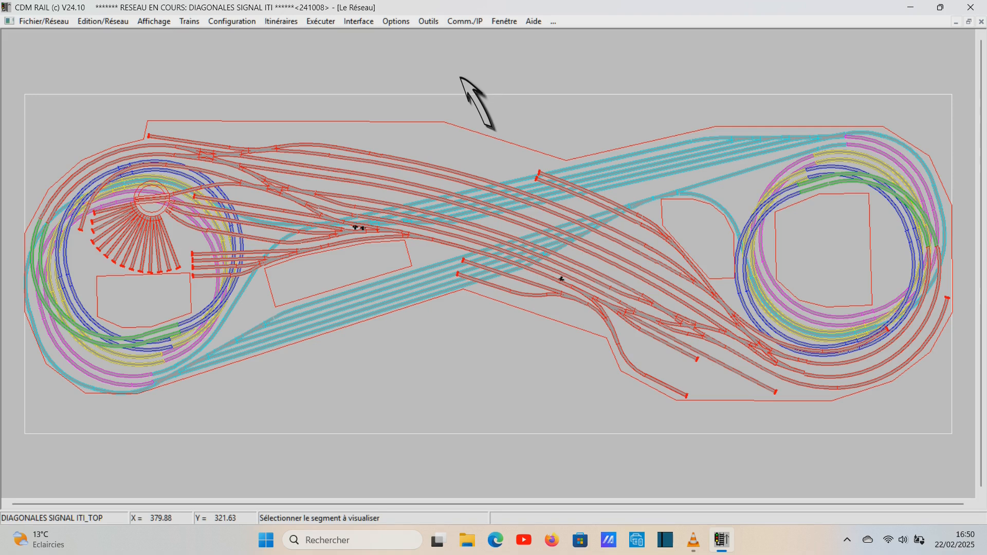
# Step: Restore the DEPART simulation context and launch its simulation with all trains started
pyautogui.click(319, 23)
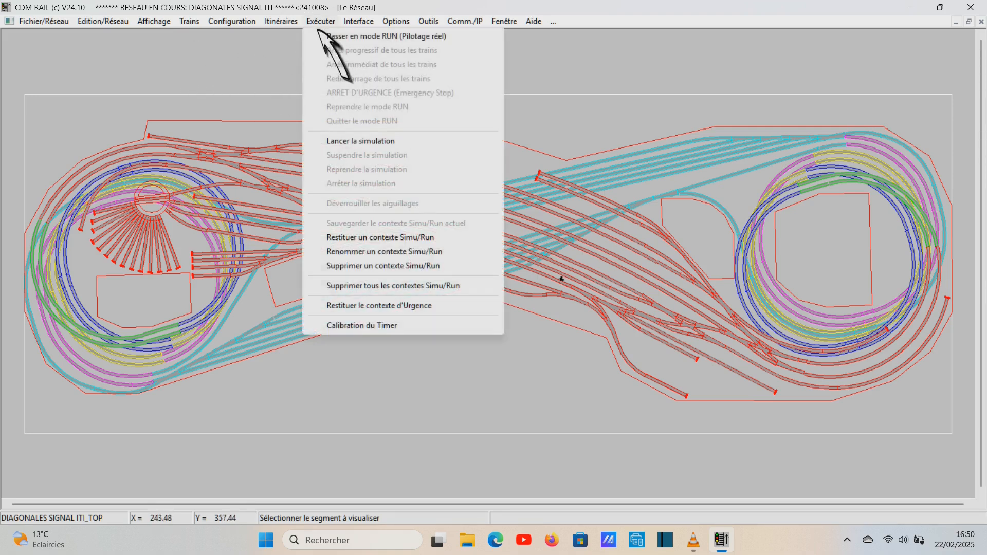
pyautogui.click(370, 241)
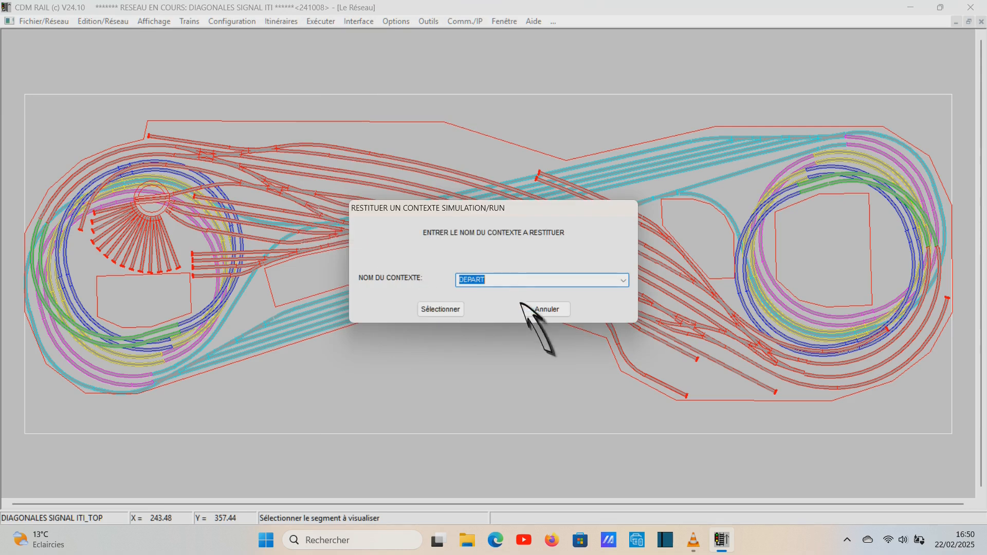
pyautogui.click(456, 315)
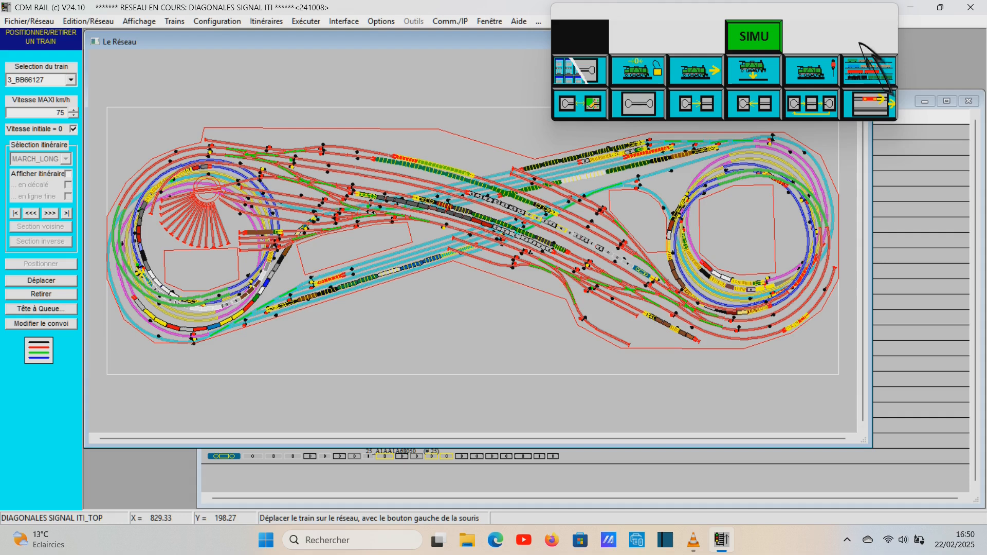
pyautogui.click(773, 38)
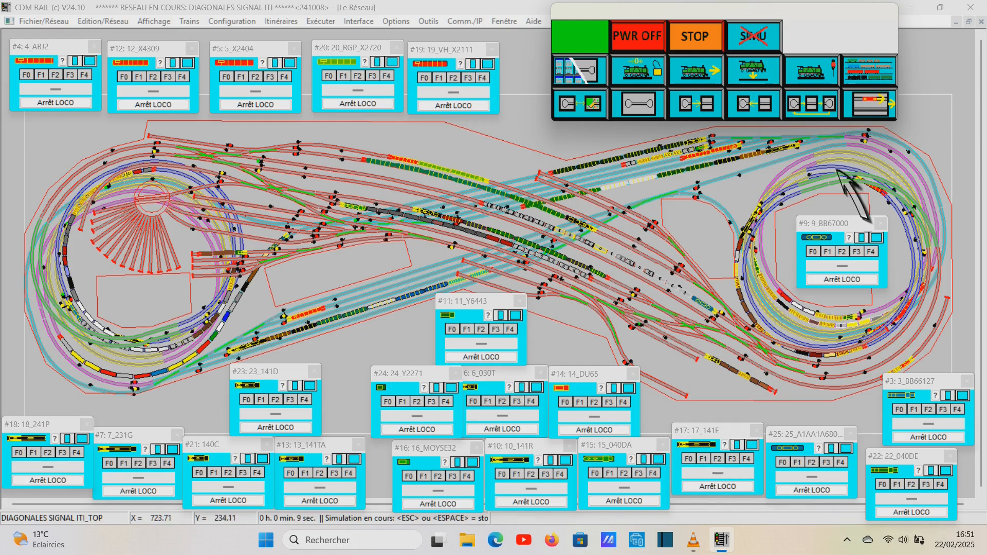
pyautogui.click(699, 78)
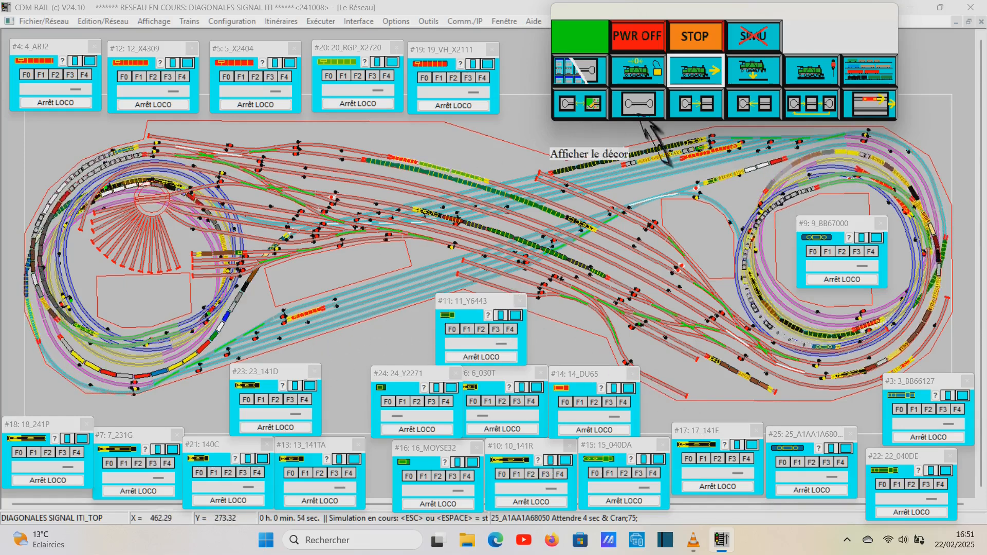
# Step: View the next two stored view contexts of the running simulation and return to the global view
pyautogui.click(723, 105)
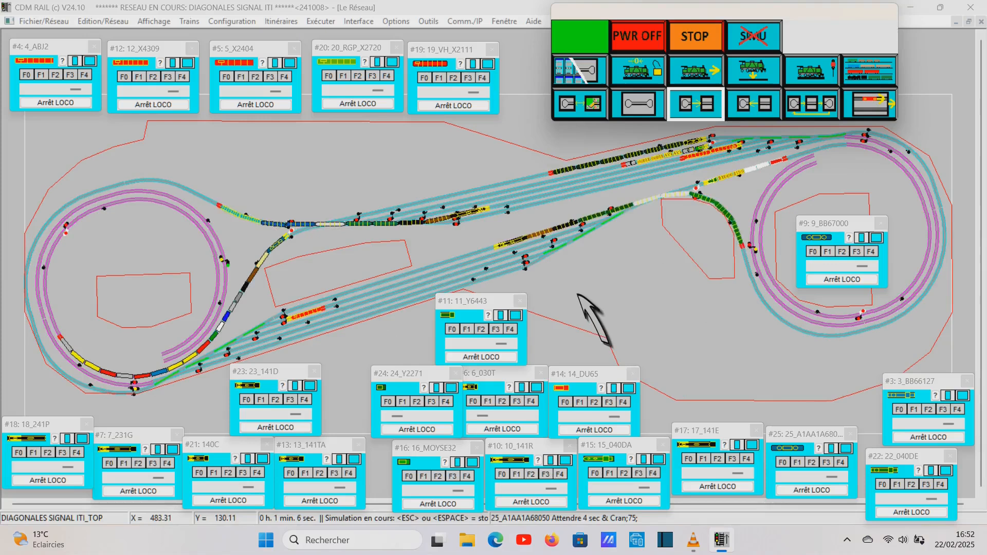
pyautogui.click(701, 111)
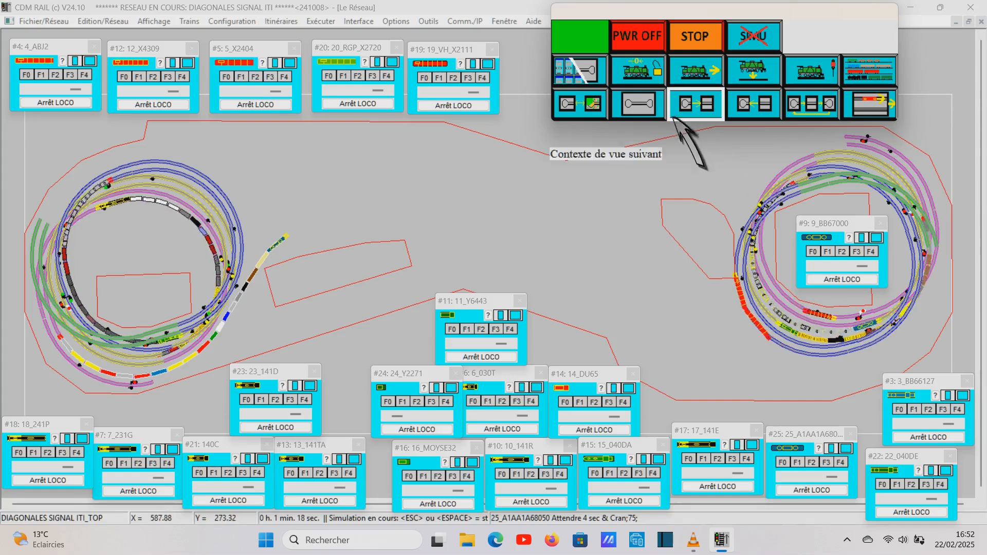
pyautogui.click(652, 112)
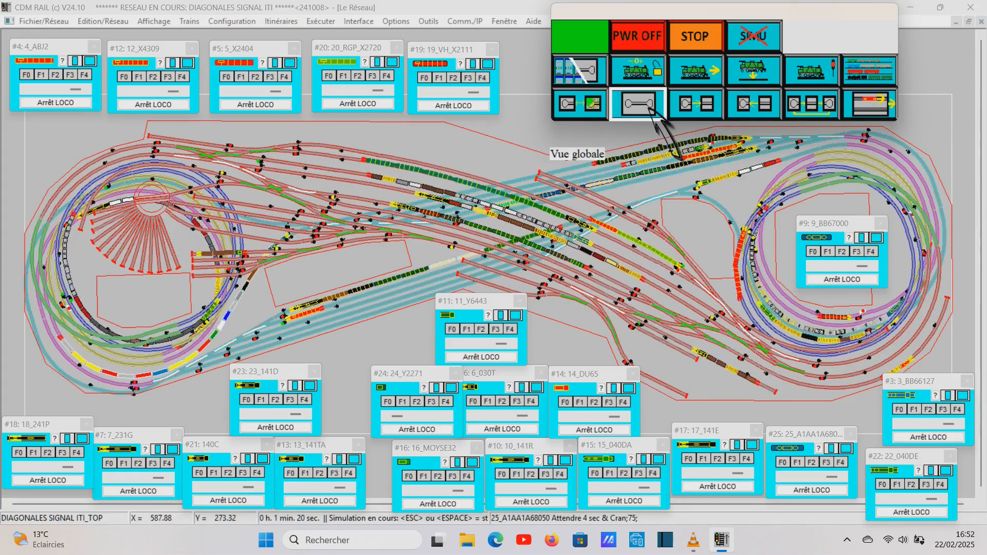
# Step: Display the scenery, hide the train controllers, and switch back to the full track view without scenery
pyautogui.click(596, 108)
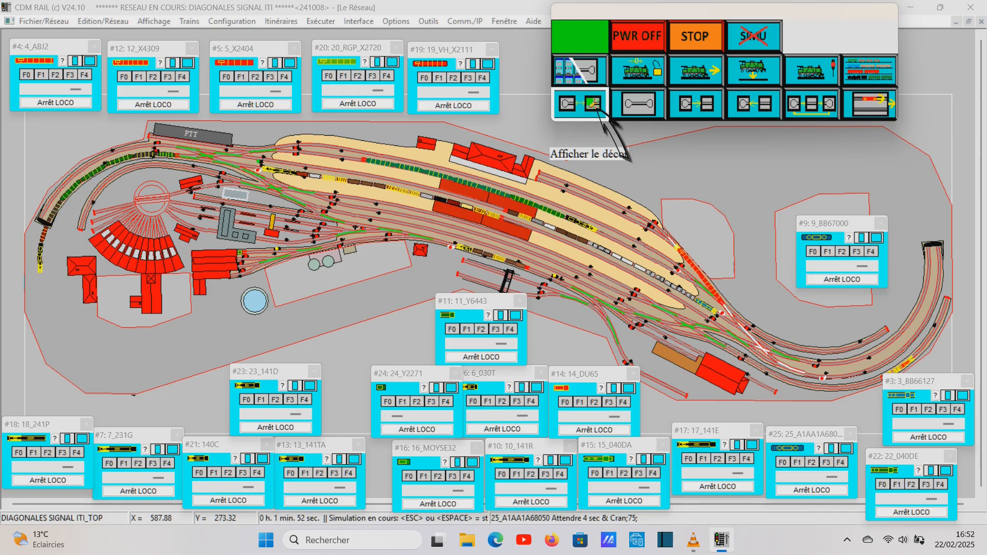
pyautogui.click(570, 77)
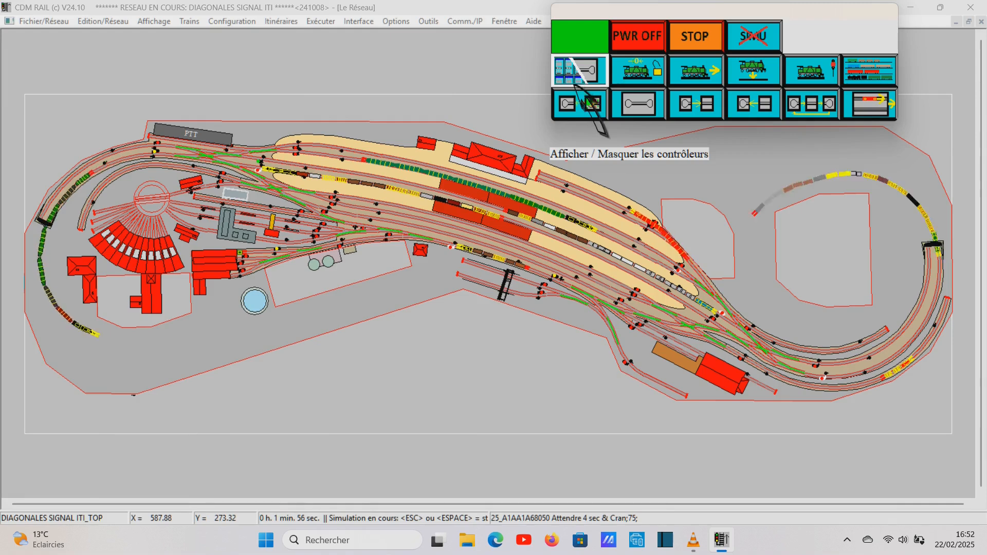
pyautogui.click(594, 105)
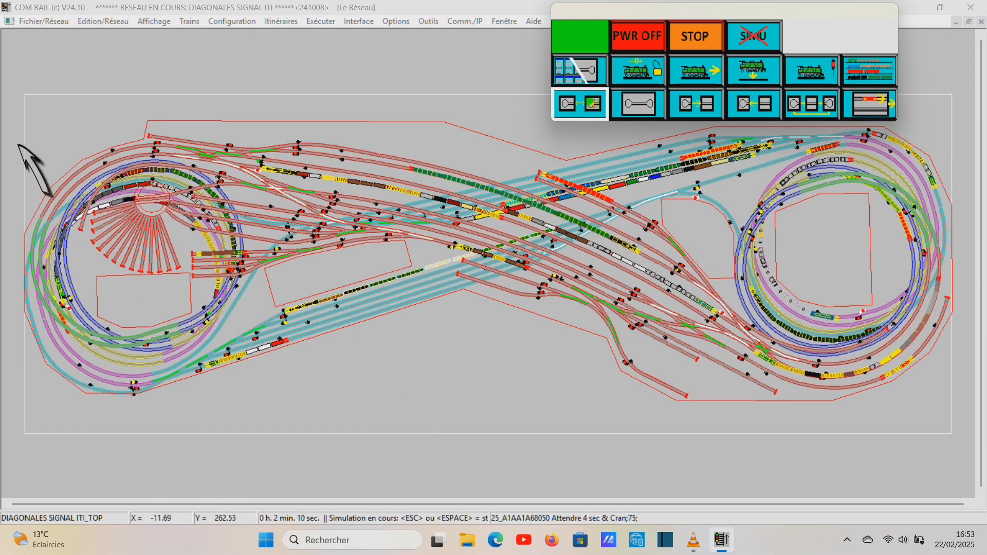
# Step: Inspect the running trains close up on the western loop and central tracks, and on the station tracks in the next view context
pyautogui.moveTo(216, 376); pyautogui.dragTo(319, 393)
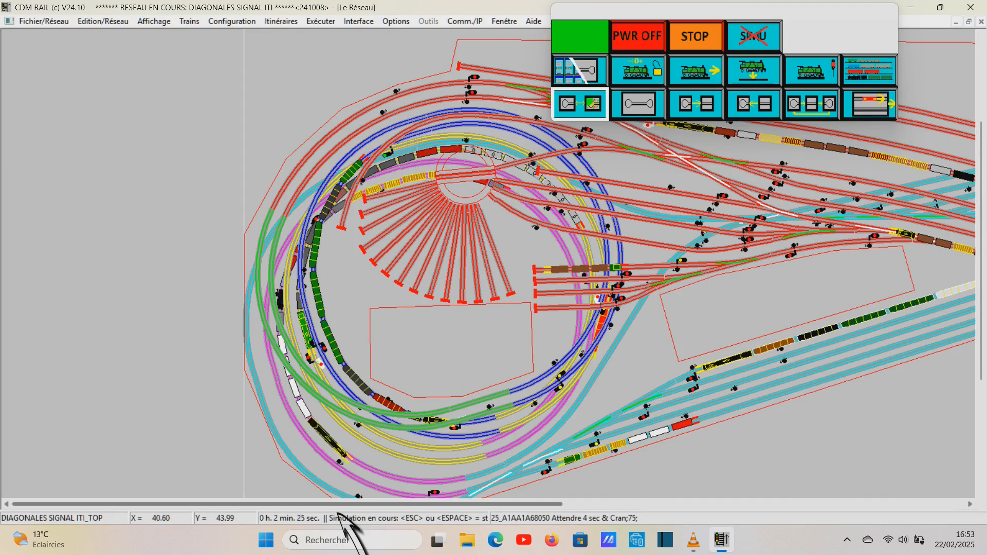
pyautogui.moveTo(337, 513); pyautogui.dragTo(532, 499)
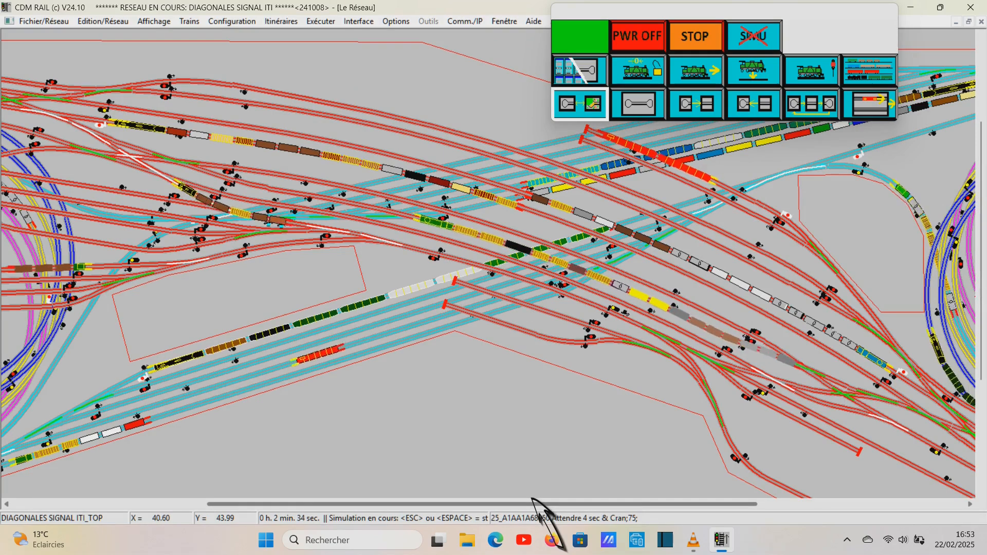
pyautogui.click(704, 112)
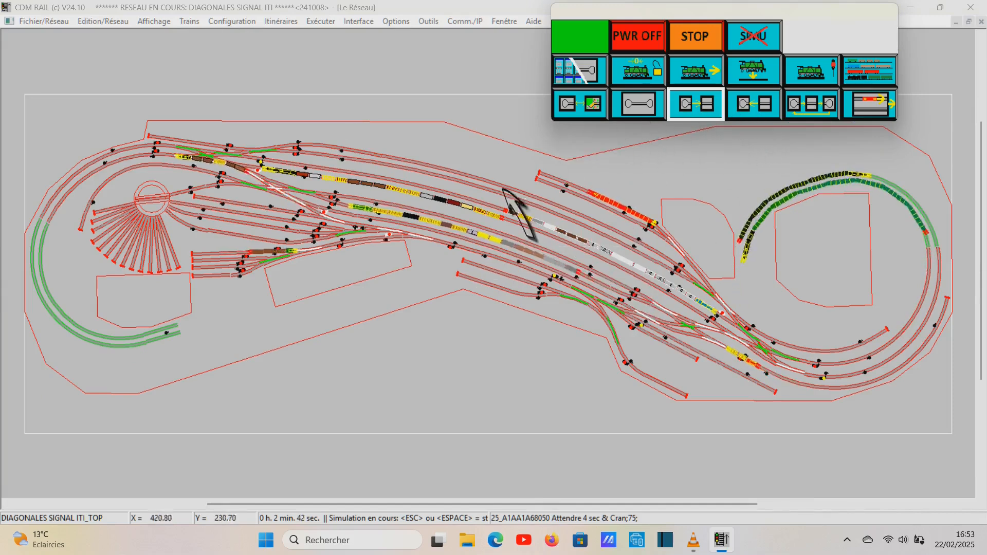
pyautogui.moveTo(272, 132); pyautogui.dragTo(676, 378)
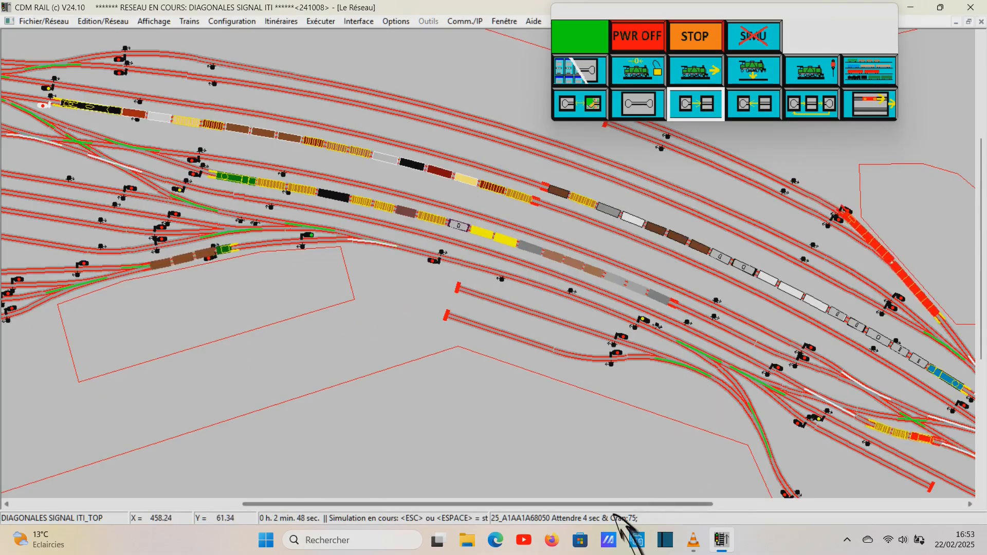
# Step: Go back to the previous view context, examine the eastern loop close up, and return to the global view
pyautogui.click(763, 118)
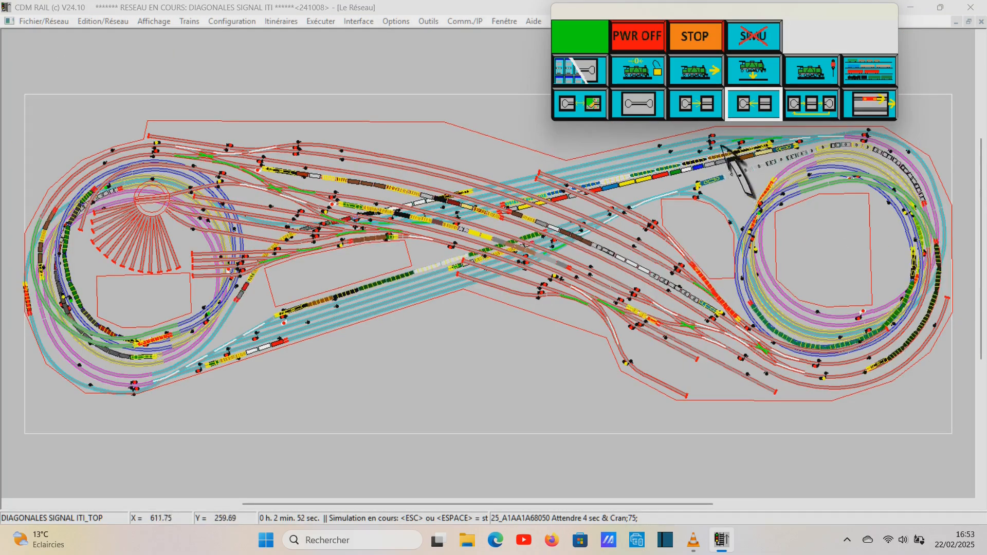
pyautogui.moveTo(694, 129); pyautogui.dragTo(953, 400)
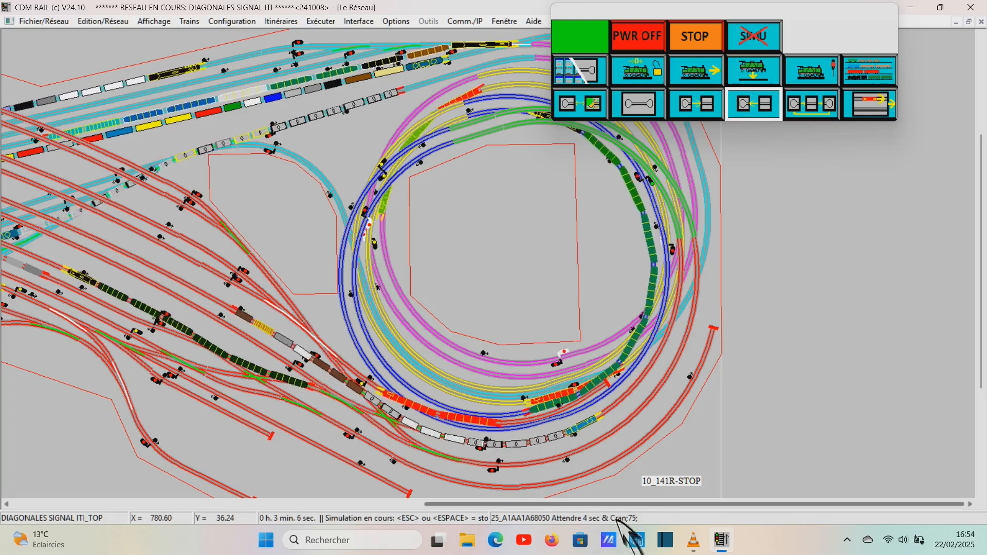
pyautogui.click(640, 105)
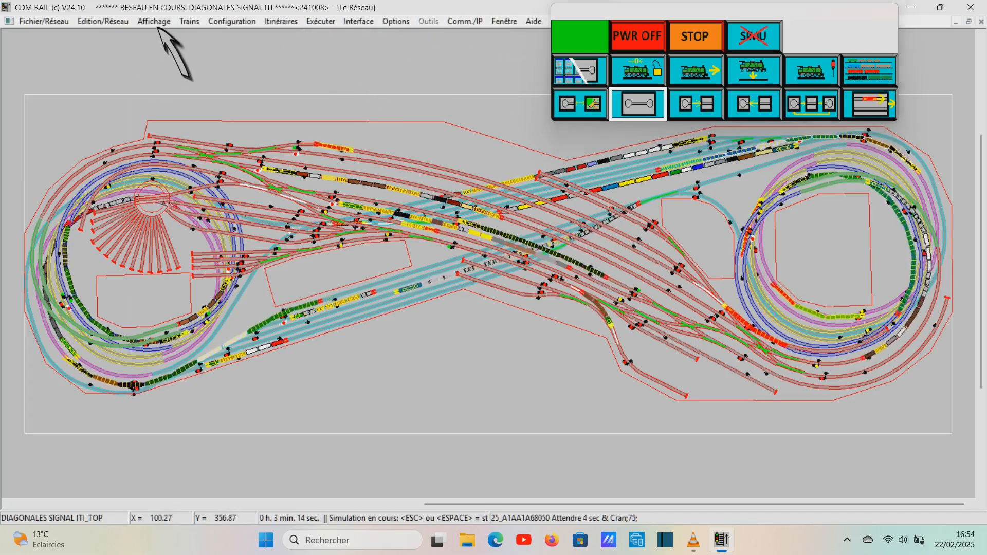
# Step: Hide zones 00 to 05 one after another in the zone colour and display options while the simulation runs
pyautogui.click(154, 21)
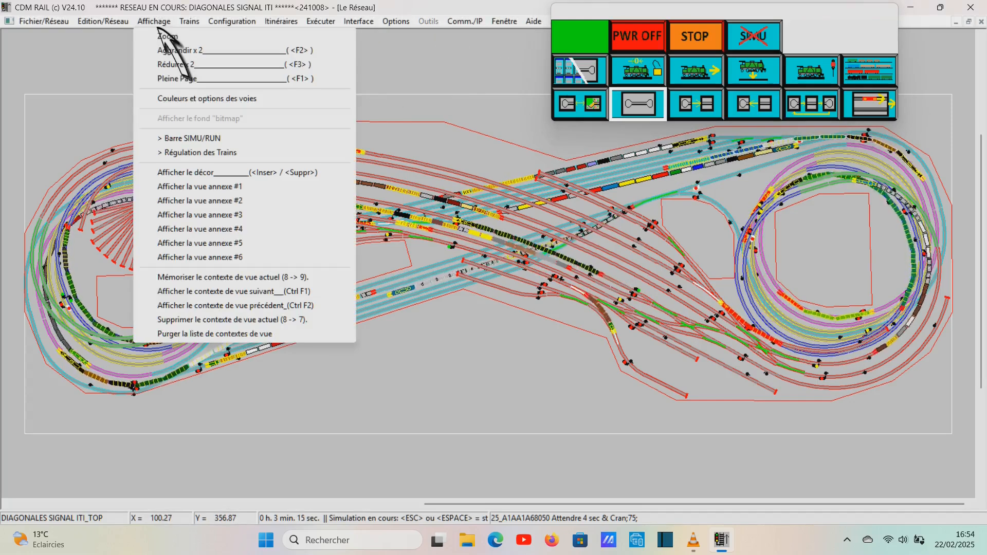
pyautogui.click(191, 100)
pyautogui.moveTo(456, 92); pyautogui.dragTo(363, 342)
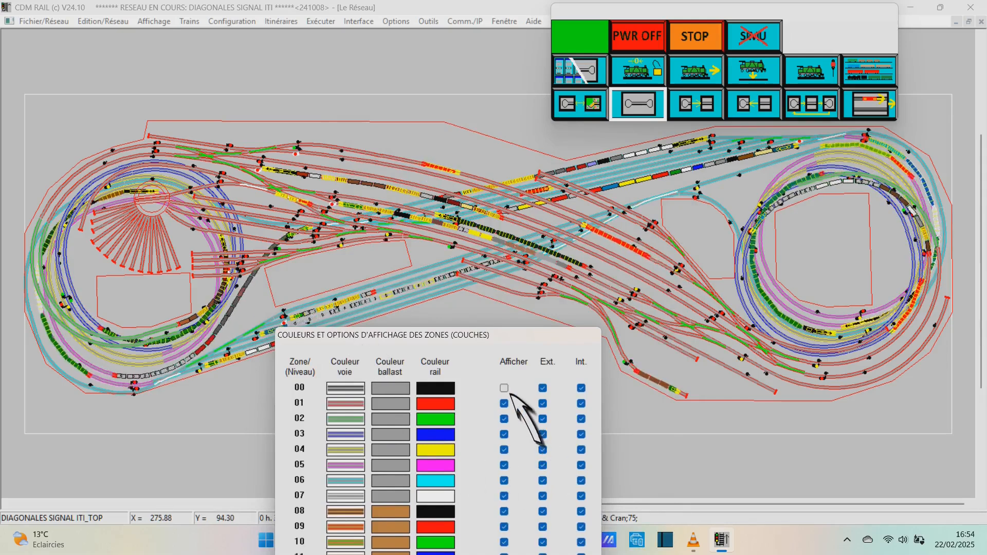
pyautogui.click(505, 404)
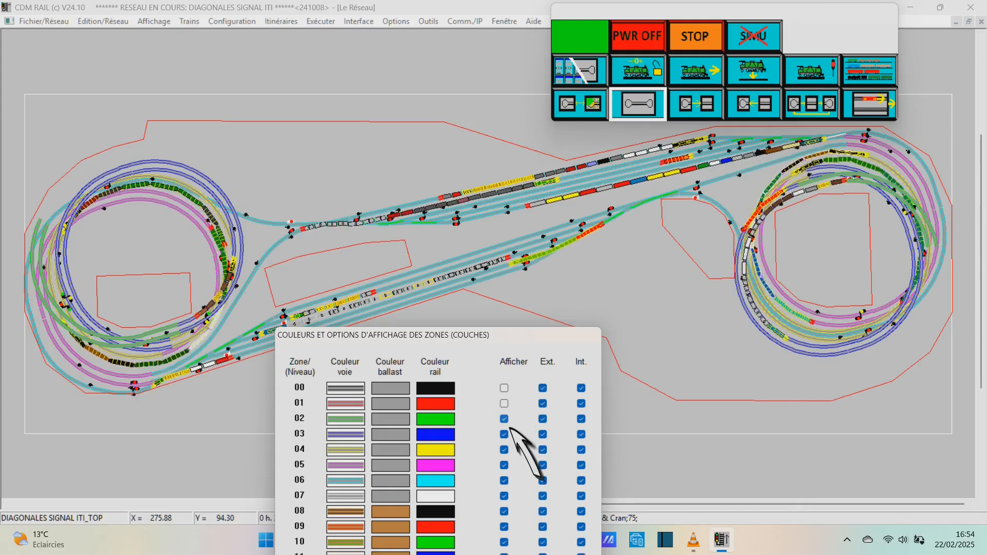
pyautogui.click(505, 419)
pyautogui.click(505, 436)
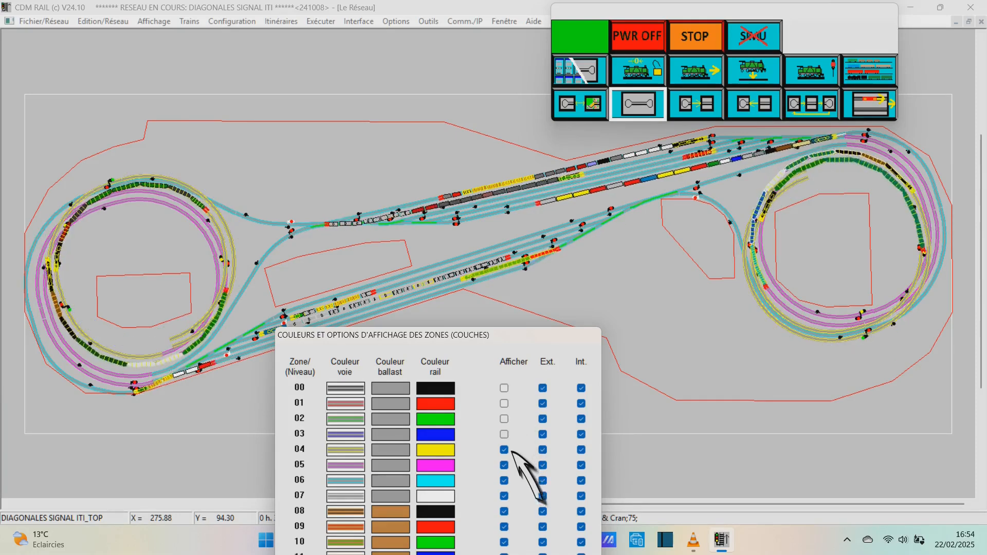
pyautogui.click(505, 451)
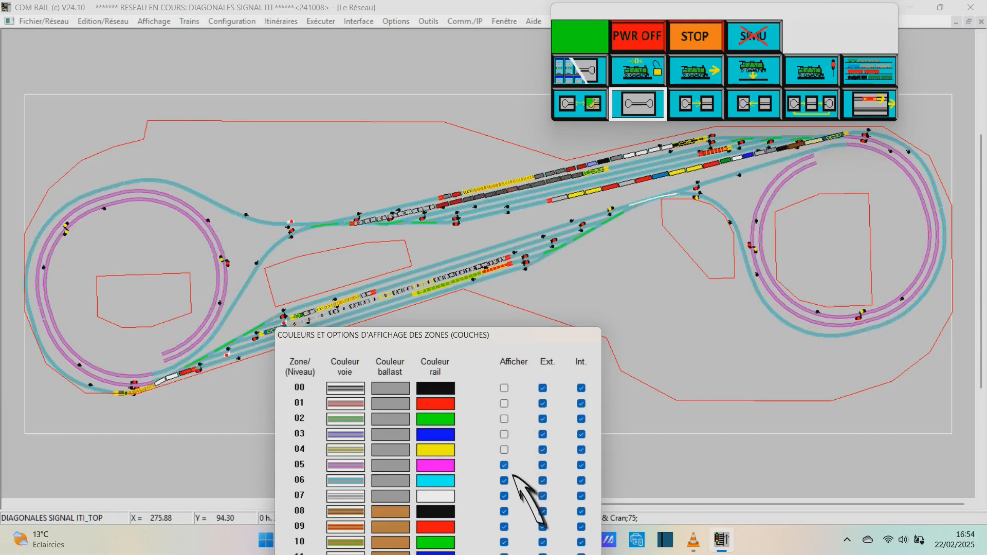
pyautogui.click(508, 467)
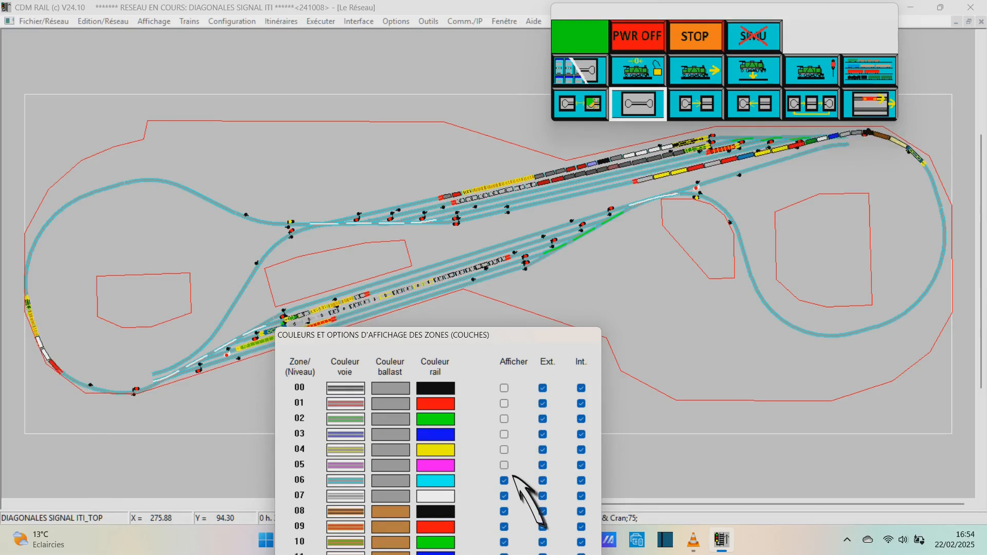
pyautogui.moveTo(527, 345); pyautogui.dragTo(575, 189)
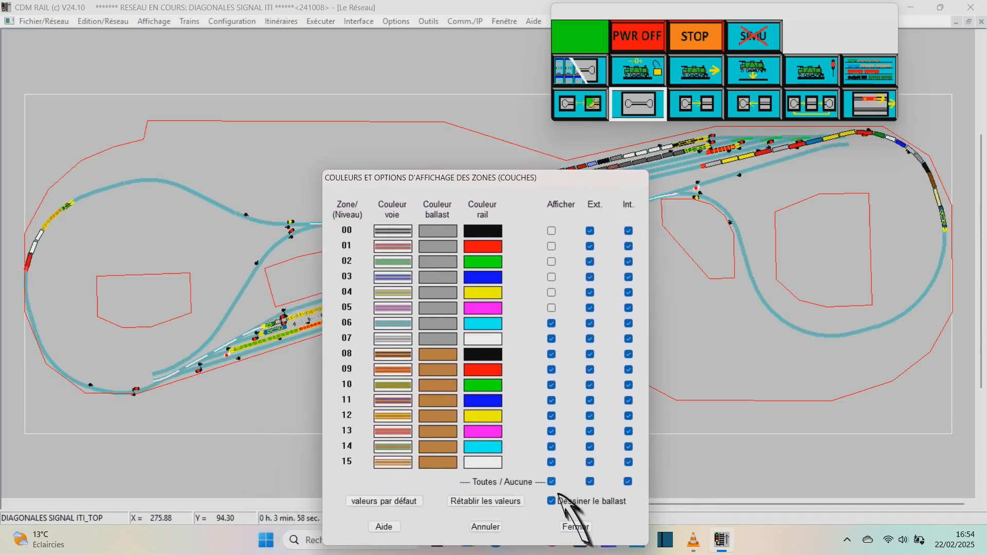
# Step: Make all zones visible again in the zone display options and move the dialog up over the western half of the layout
pyautogui.click(552, 482)
pyautogui.click(552, 482)
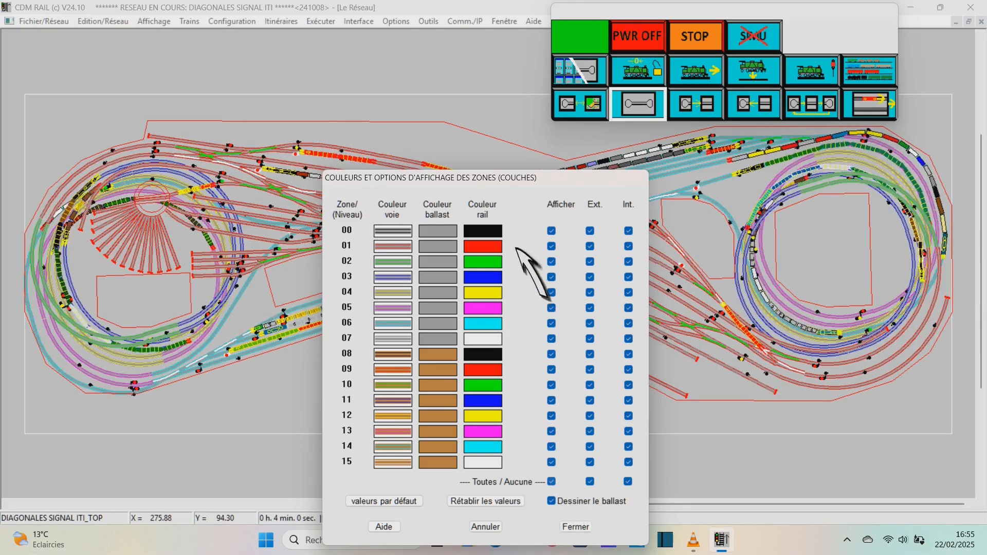
pyautogui.moveTo(506, 188); pyautogui.dragTo(442, 128)
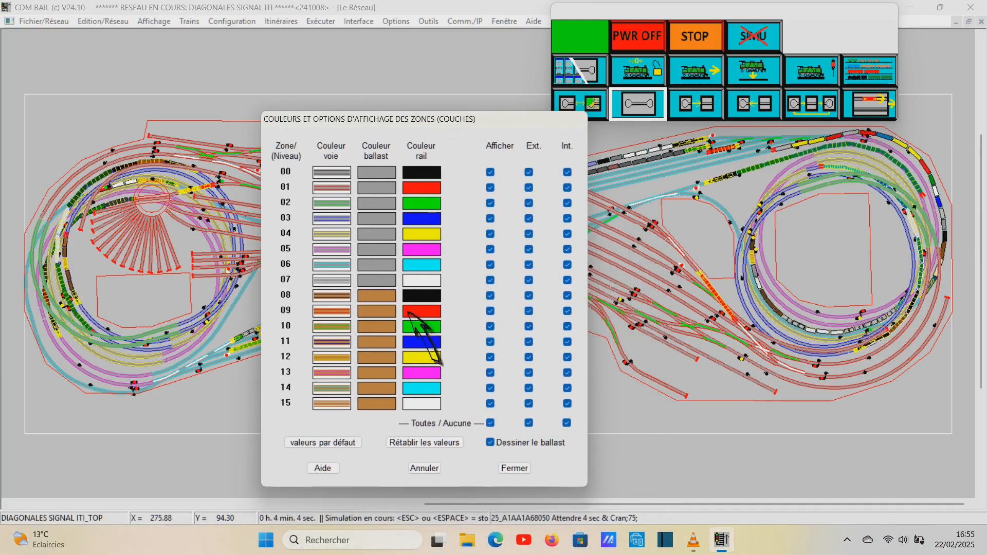
# Step: Turn the ballast drawing off and back on, and close the zone display options
pyautogui.click(497, 446)
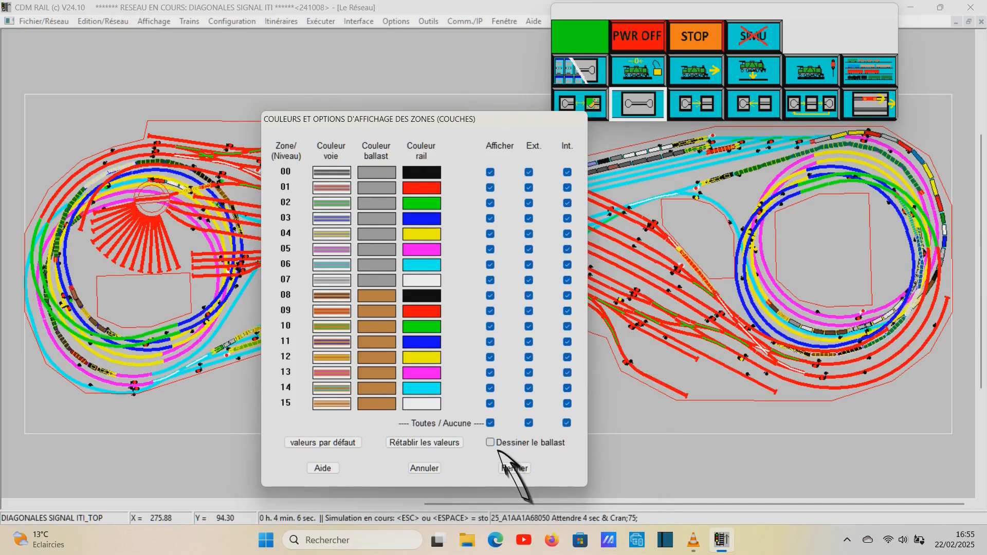
pyautogui.click(498, 445)
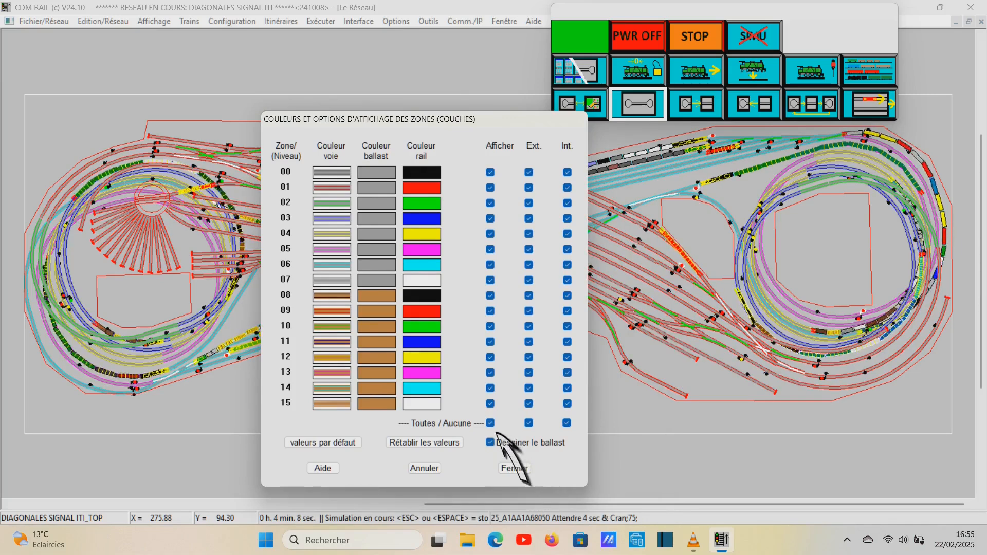
pyautogui.click(513, 468)
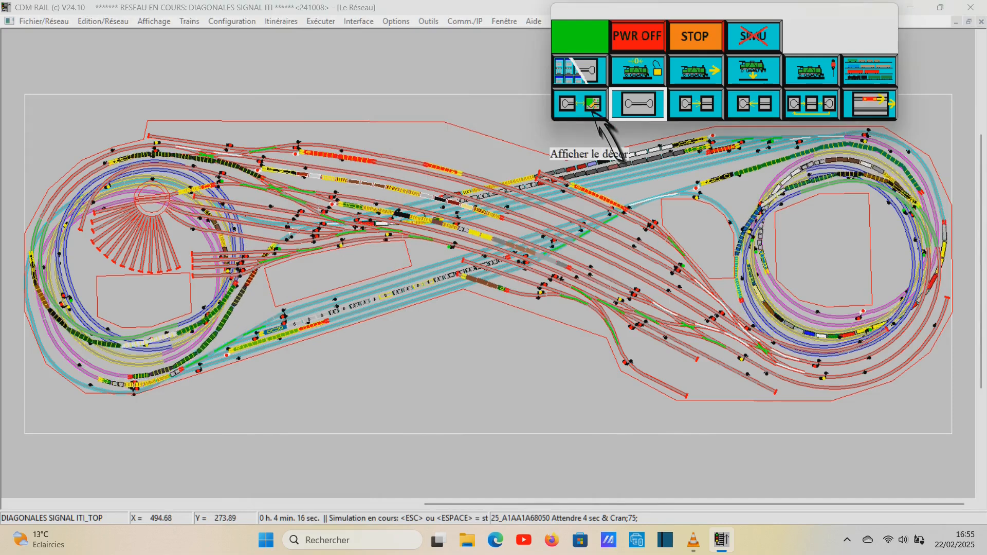
# Step: Display the scenery and inspect the trains running through the station close up
pyautogui.click(593, 106)
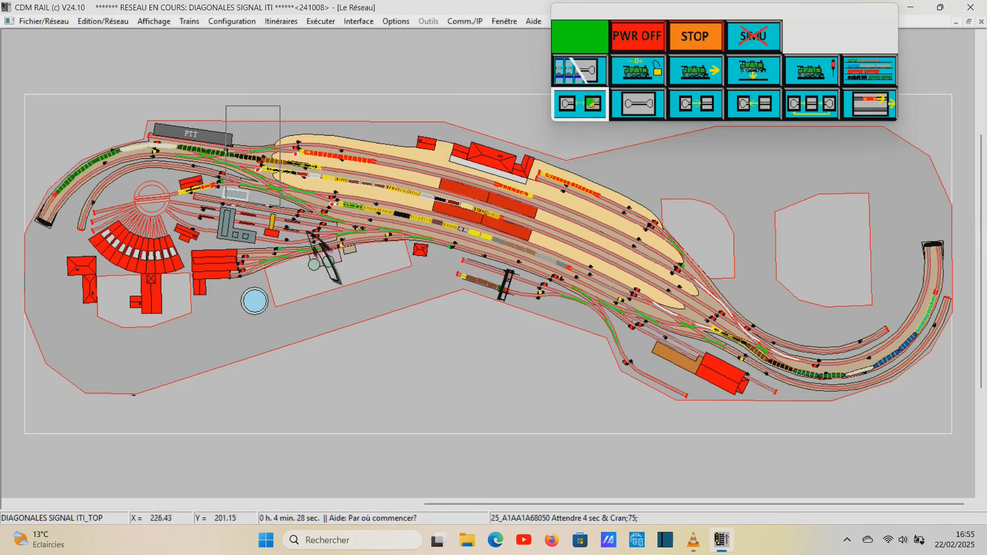
pyautogui.moveTo(699, 349); pyautogui.dragTo(710, 355)
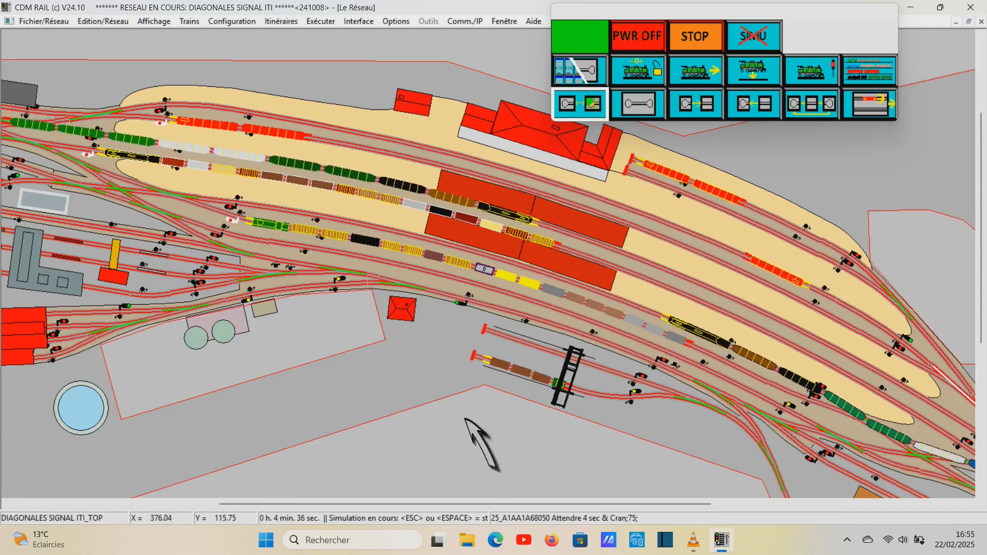
pyautogui.moveTo(522, 378)
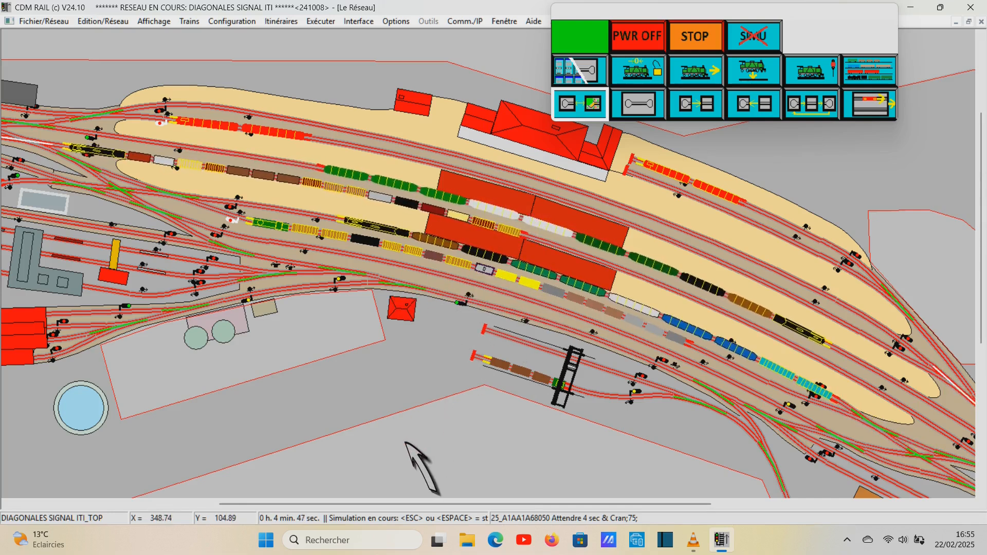
# Step: Bring the train controllers back over the full layout, immobilise all trains and stop the simulation
pyautogui.click(652, 111)
pyautogui.click(603, 78)
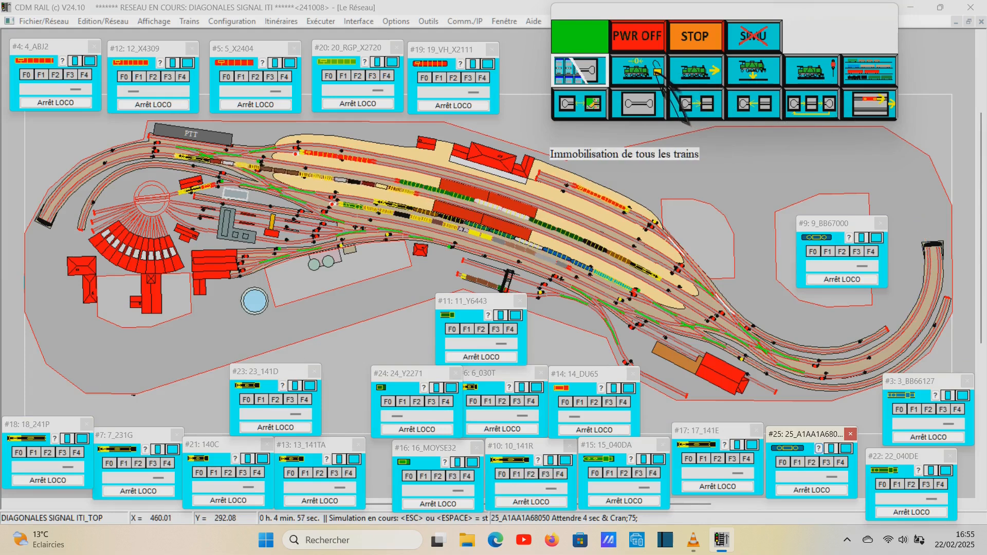
pyautogui.click(660, 76)
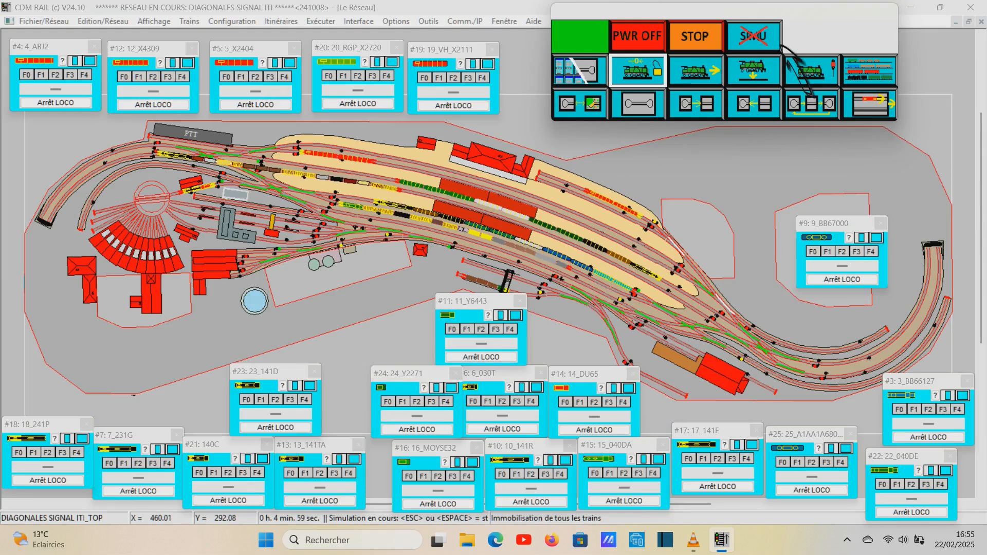
pyautogui.click(754, 37)
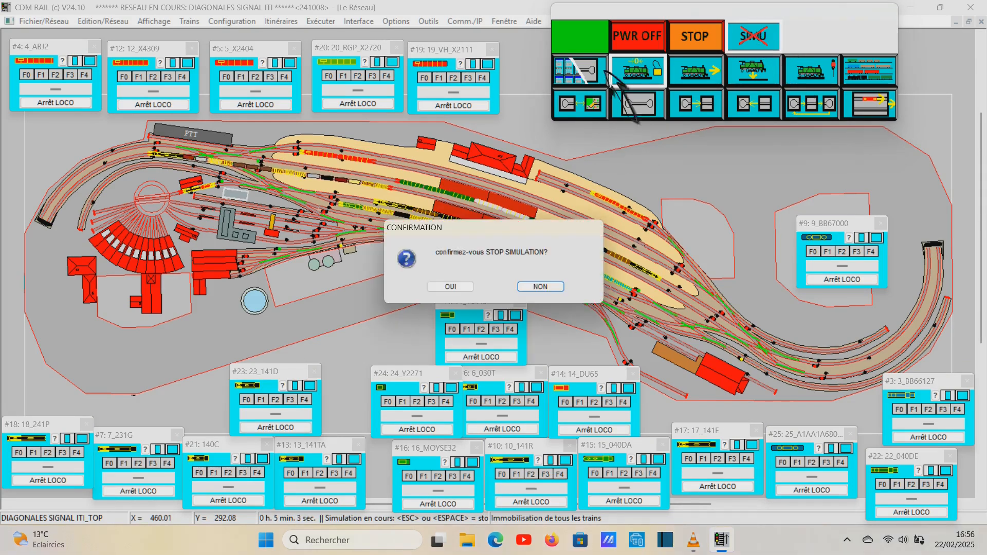
pyautogui.click(452, 286)
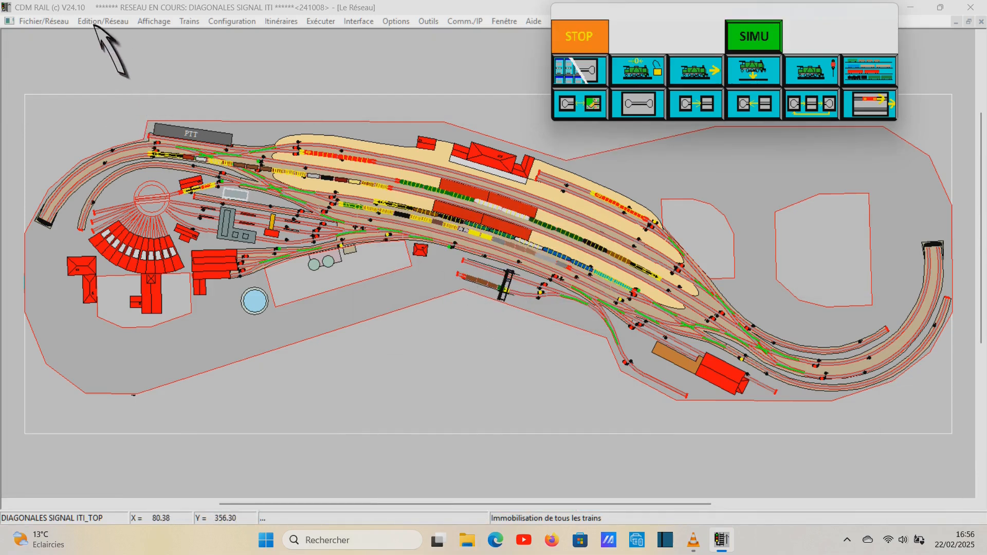
# Step: Switch to viewing the network without trains, and replace the scenery with annex view #1
pyautogui.click(101, 22)
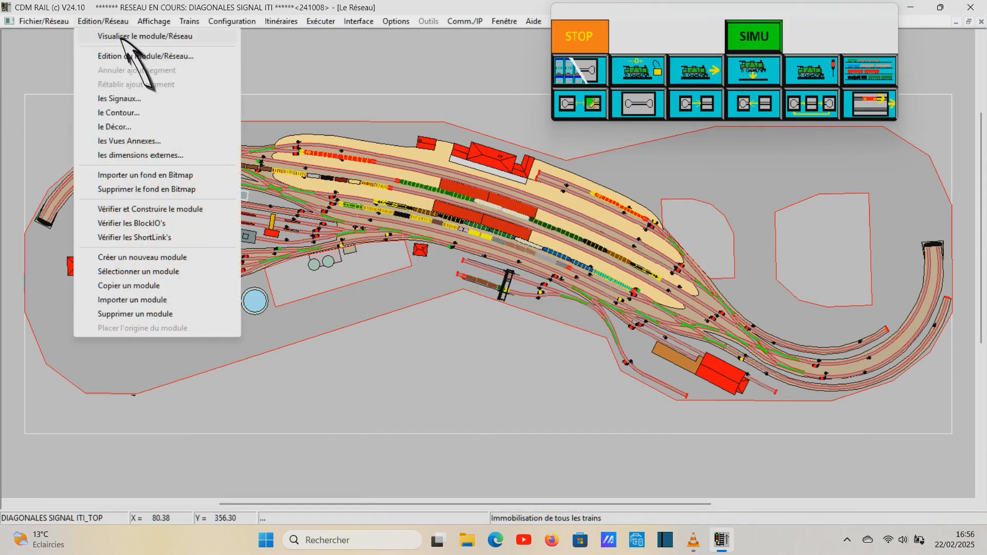
pyautogui.click(121, 36)
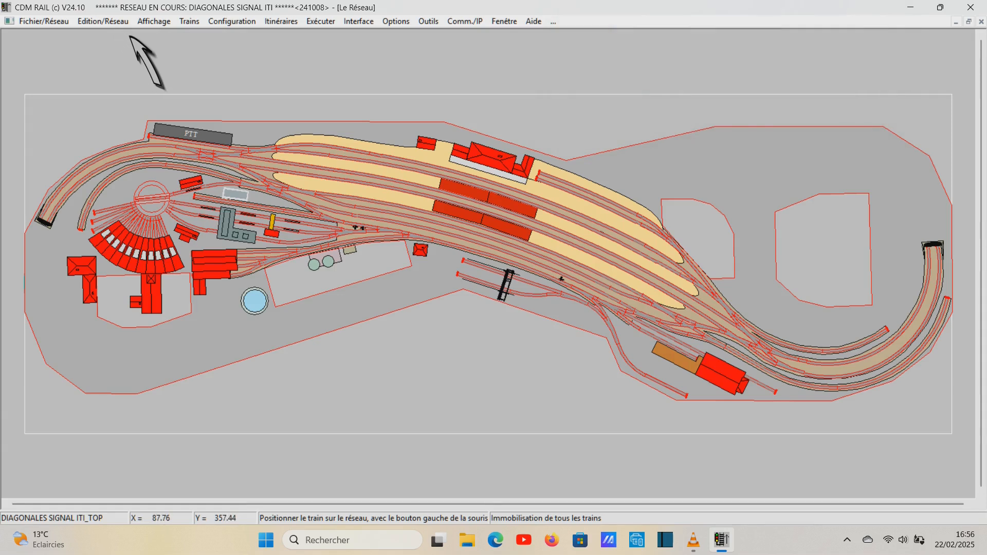
pyautogui.click(168, 25)
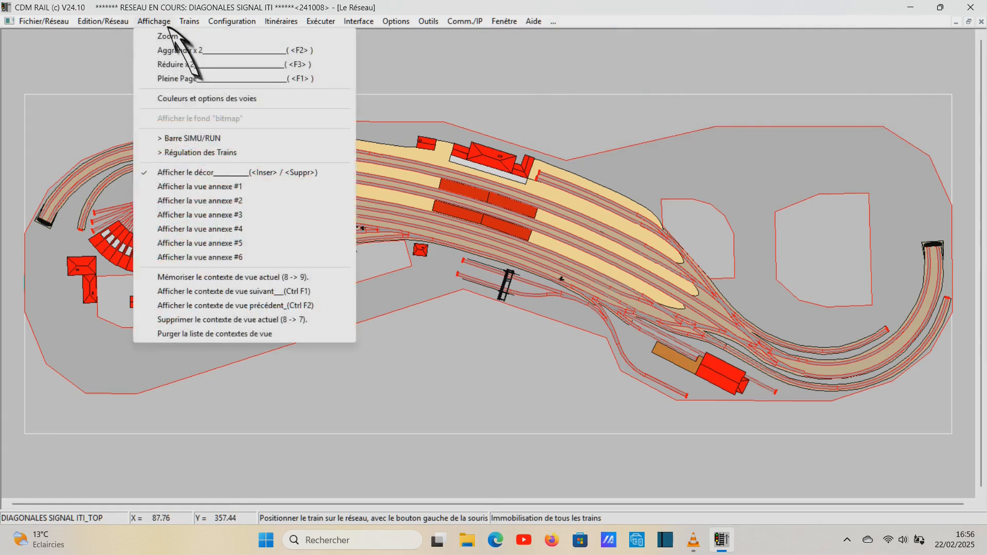
pyautogui.click(188, 177)
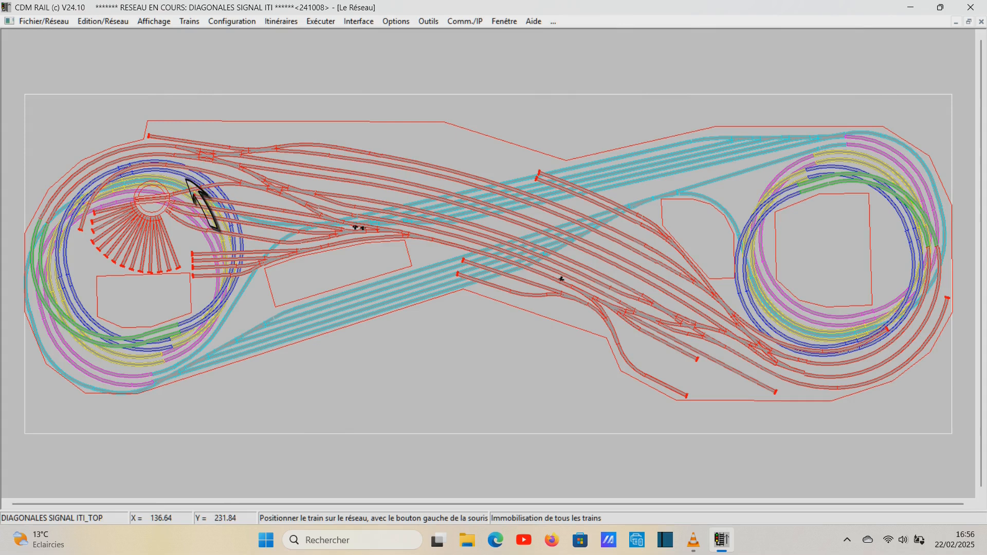
pyautogui.click(168, 26)
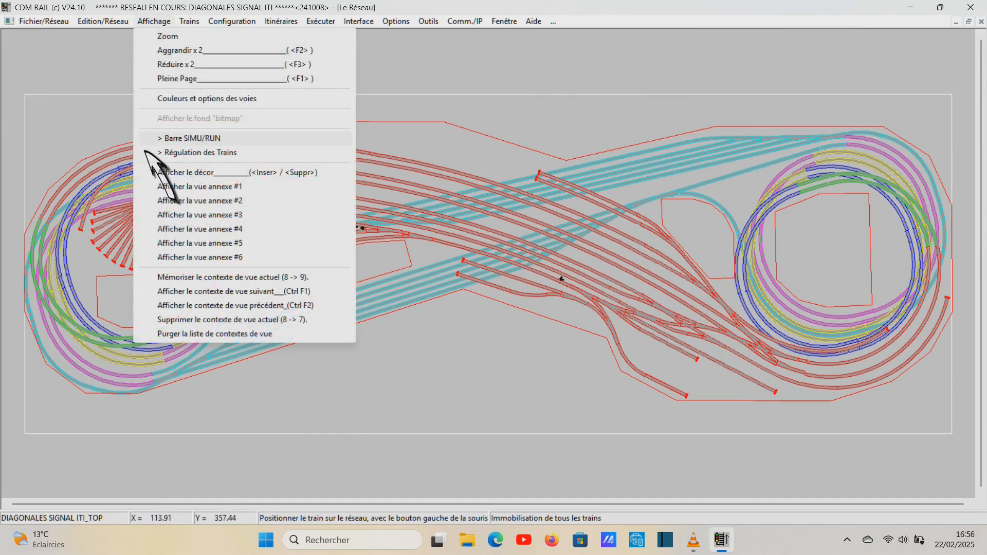
pyautogui.click(197, 189)
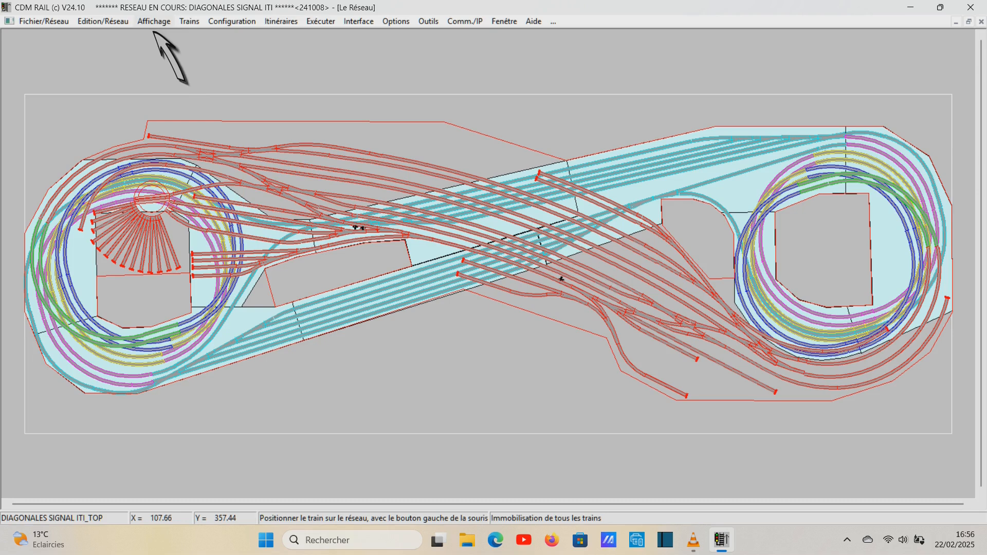
# Step: Hide all zones except zone 06 in the track display options and move the dialog down clear of the layout
pyautogui.click(157, 24)
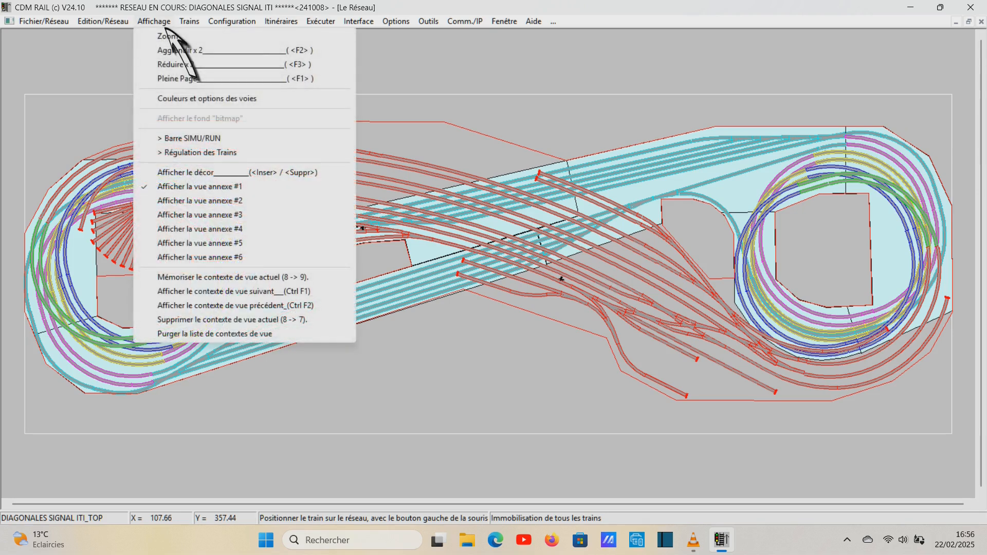
pyautogui.click(191, 100)
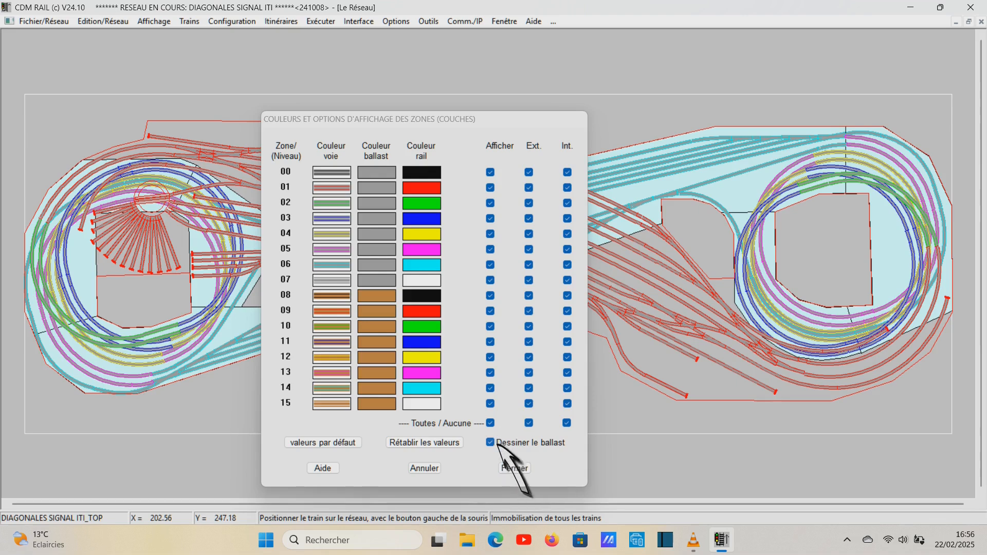
pyautogui.click(490, 422)
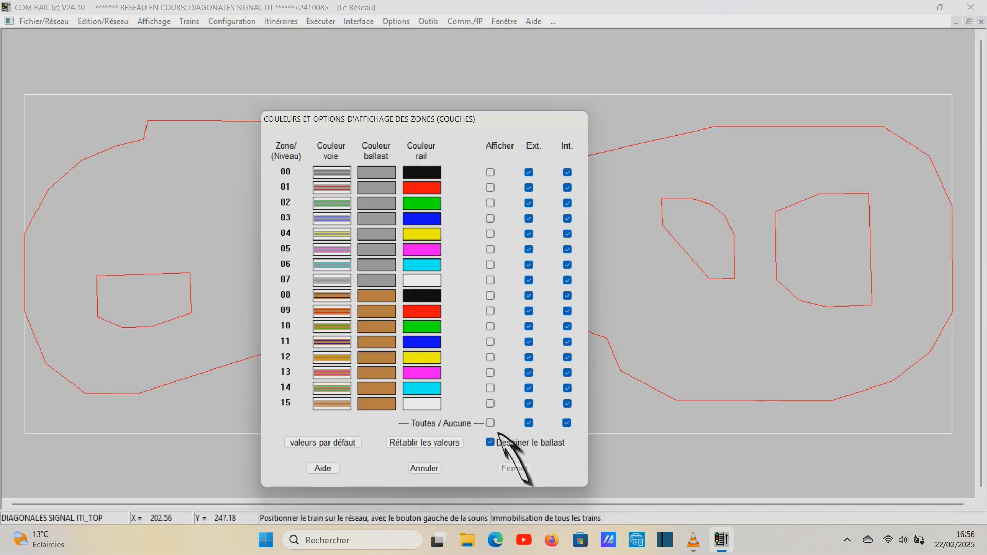
pyautogui.click(491, 265)
pyautogui.moveTo(454, 127); pyautogui.dragTo(472, 379)
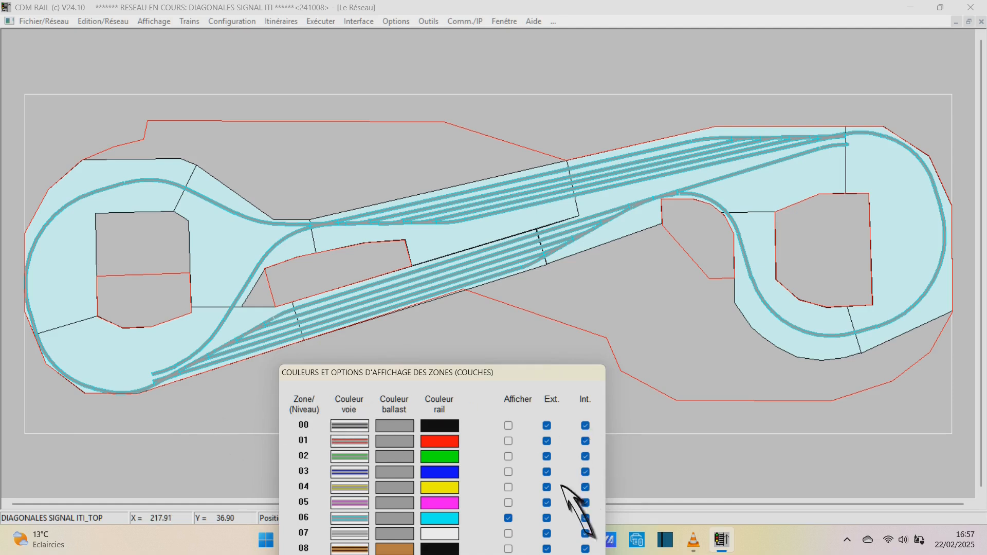
# Step: Display zone 05 together with annex view #2
pyautogui.click(515, 508)
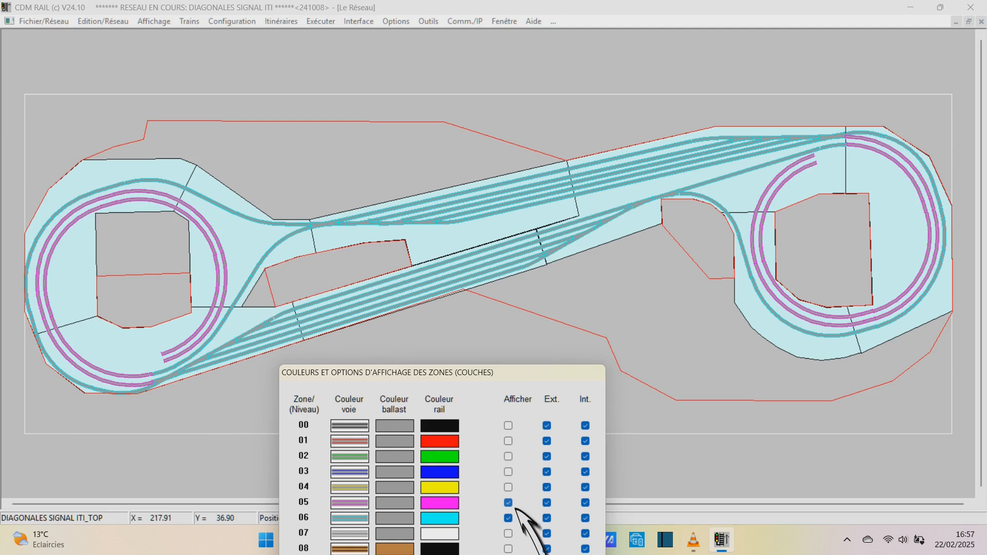
pyautogui.click(516, 508)
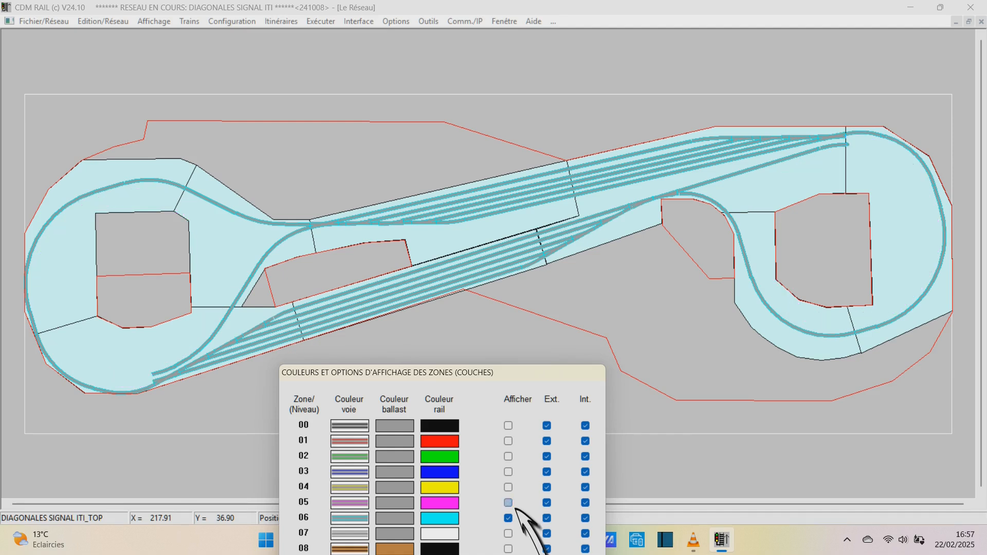
pyautogui.click(516, 508)
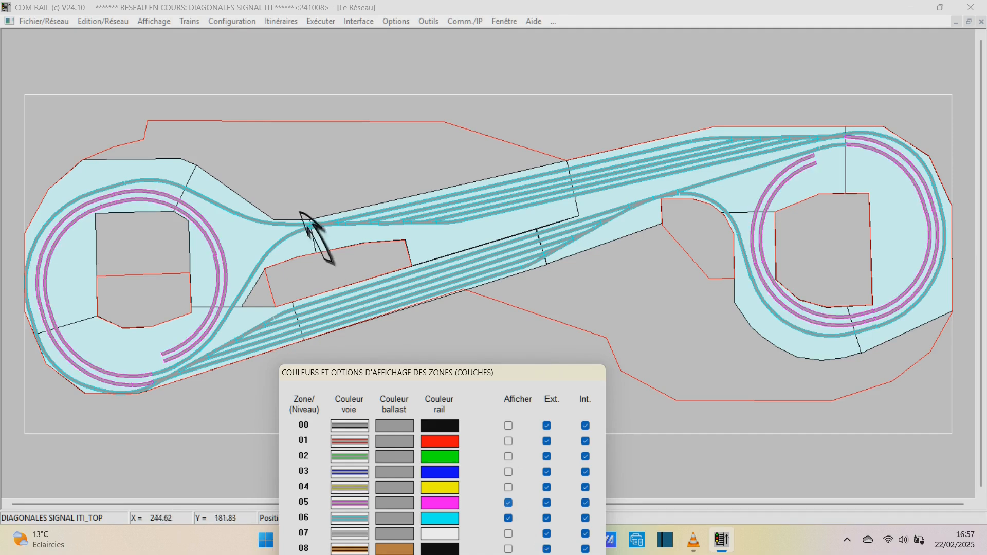
pyautogui.click(154, 21)
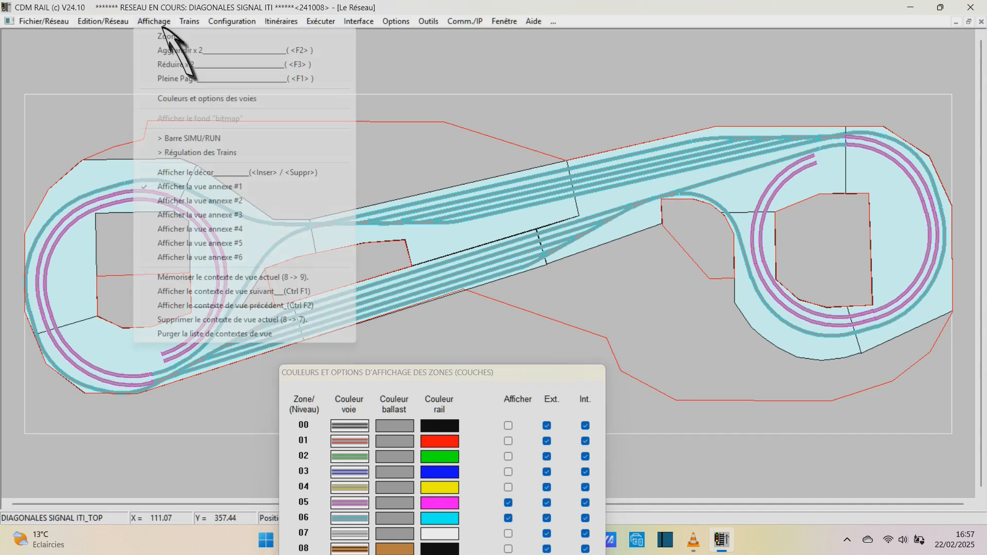
pyautogui.click(217, 201)
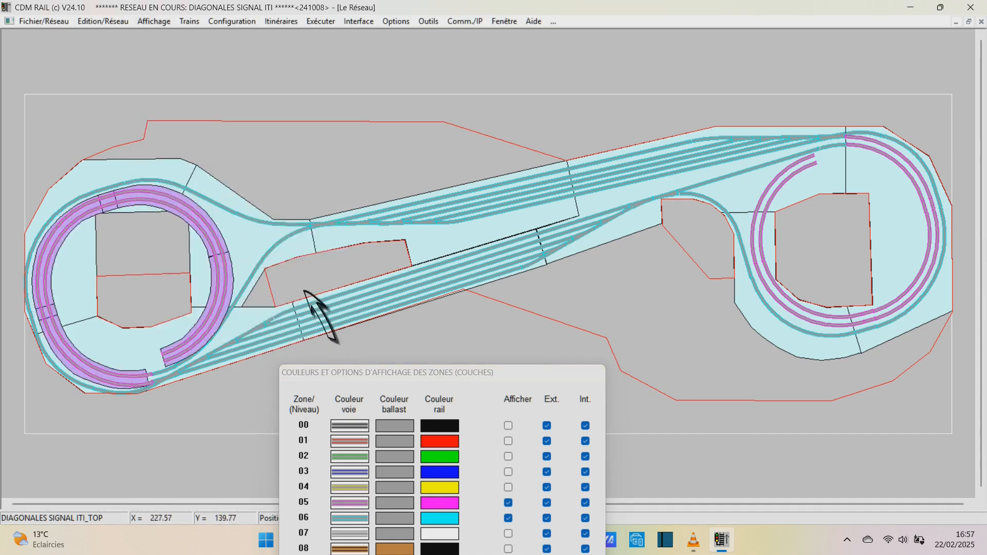
# Step: Display zone 04 together with annex view #3
pyautogui.click(510, 489)
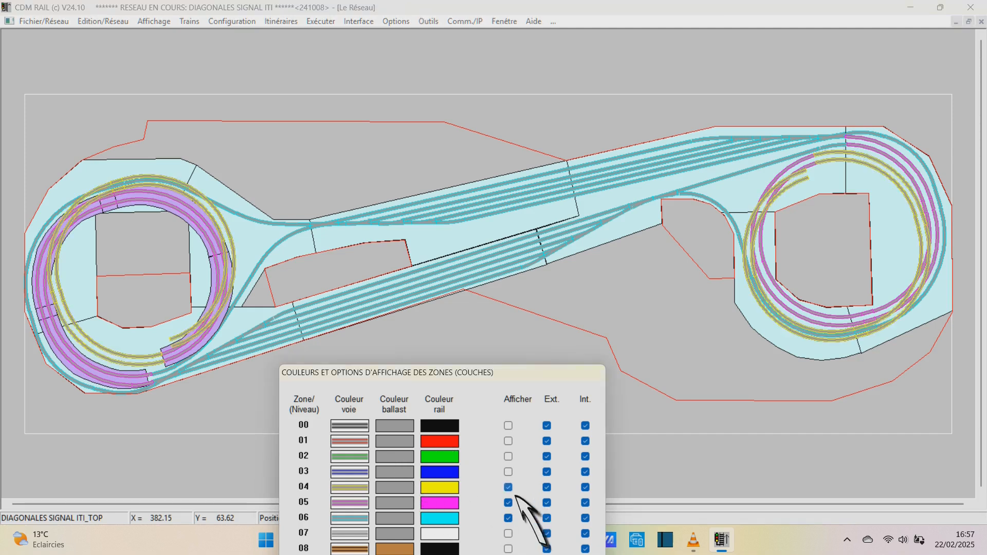
pyautogui.click(154, 22)
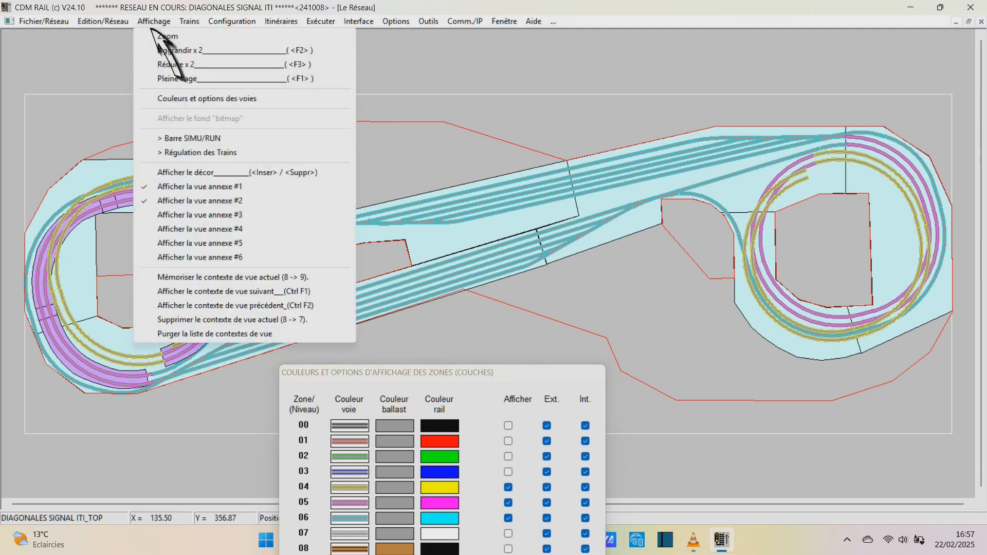
pyautogui.click(184, 216)
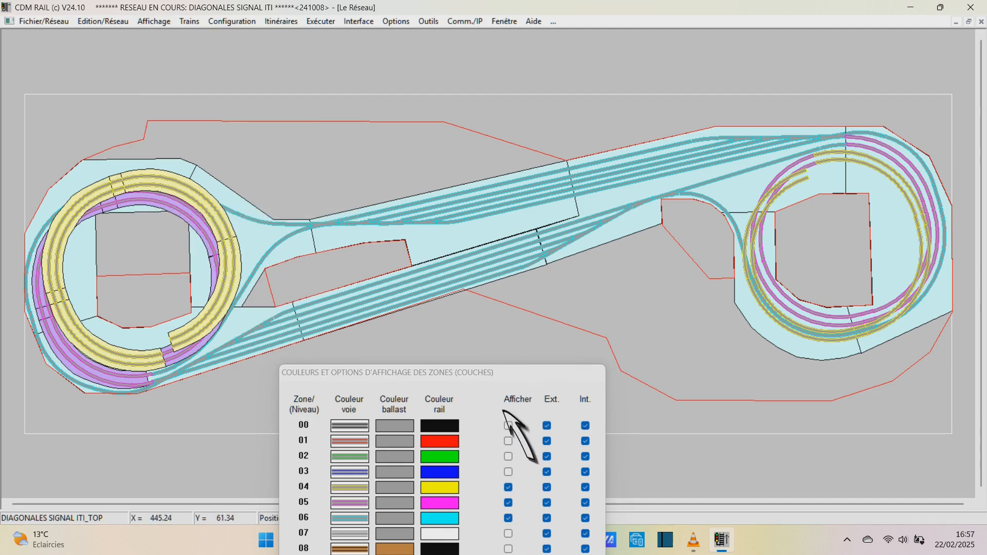
# Step: Display zone 03 together with annex views #4 and #5
pyautogui.click(509, 474)
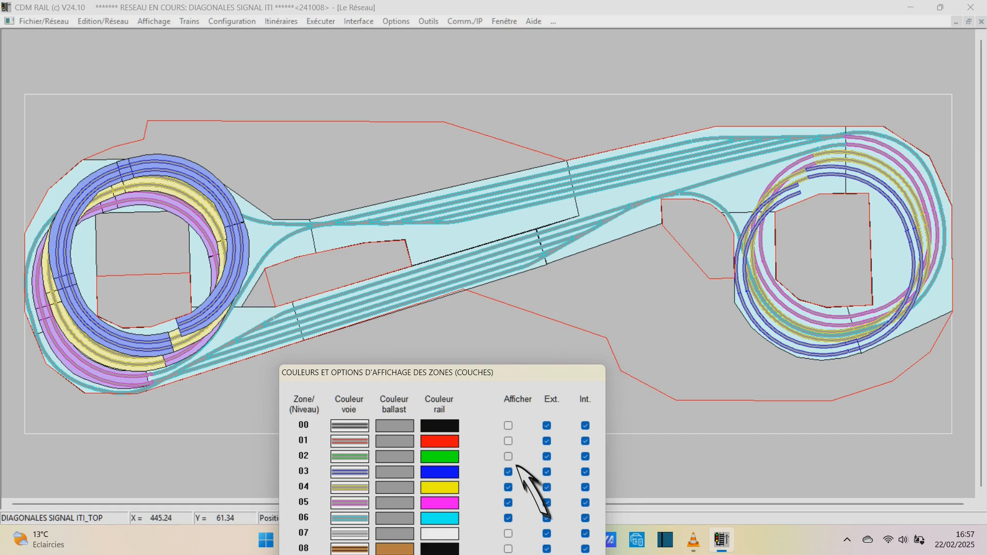
pyautogui.click(153, 21)
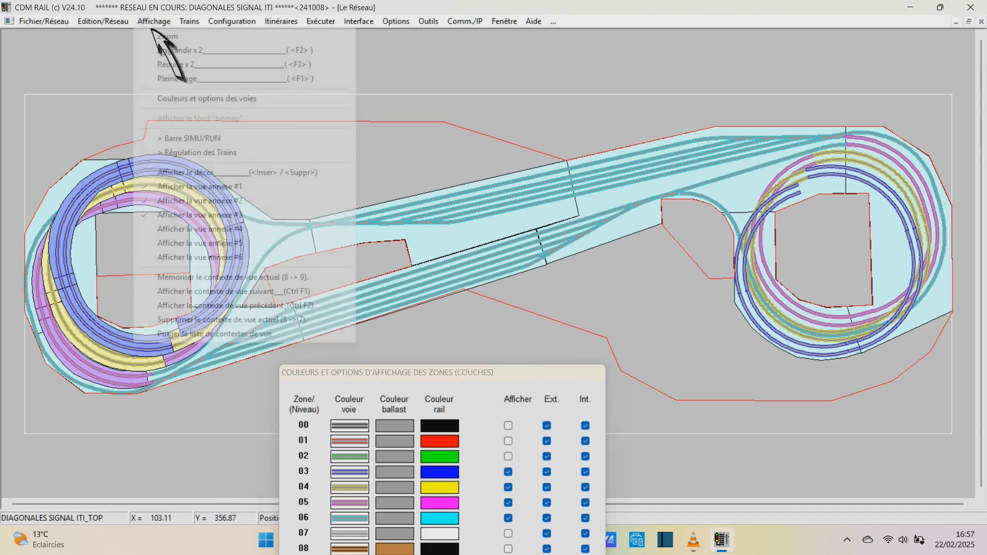
pyautogui.click(183, 229)
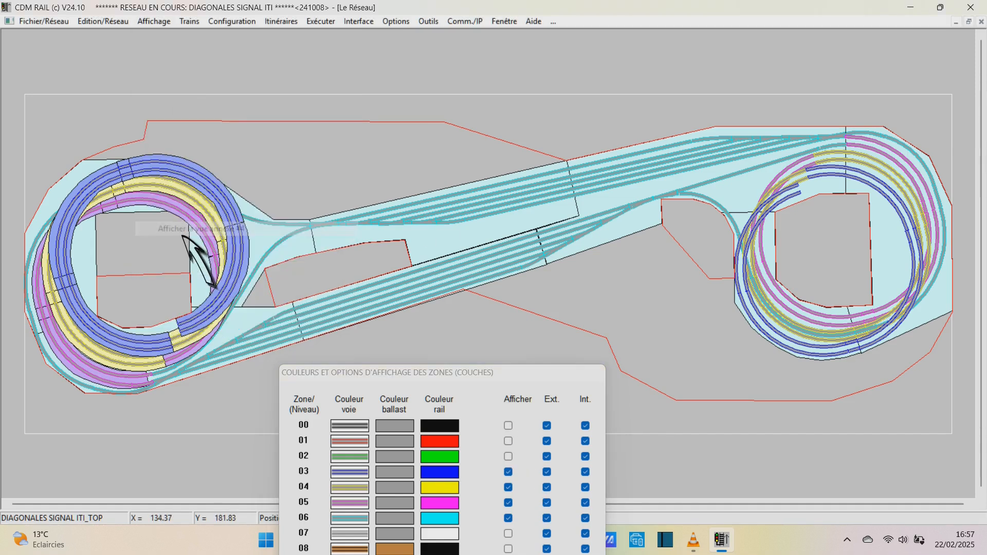
pyautogui.click(161, 22)
pyautogui.click(184, 245)
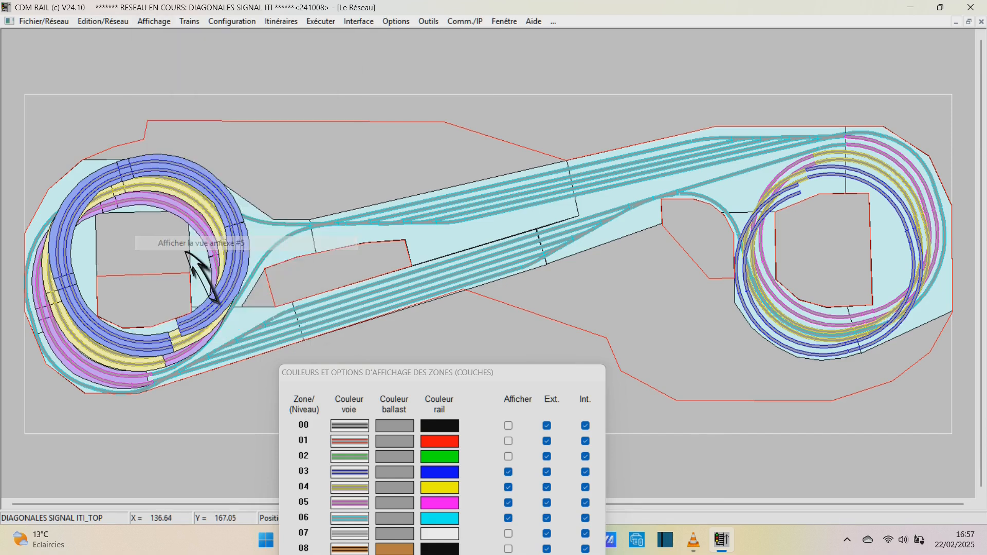
# Step: Display annex view #6 and keep the zone colour and display options dialog clear of the layout
pyautogui.click(163, 23)
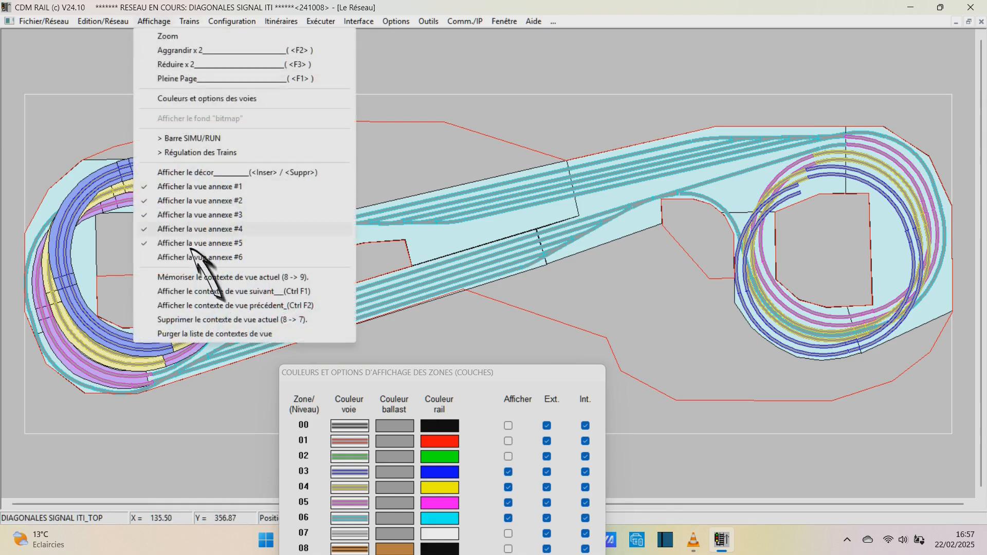
pyautogui.click(194, 258)
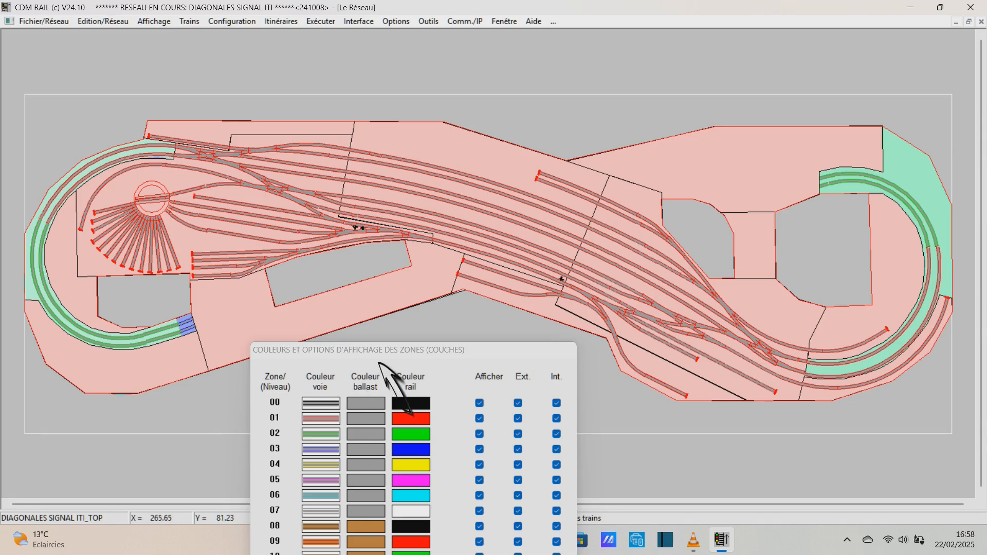
pyautogui.moveTo(379, 353); pyautogui.dragTo(400, 128)
pyautogui.moveTo(411, 178); pyautogui.dragTo(412, 335)
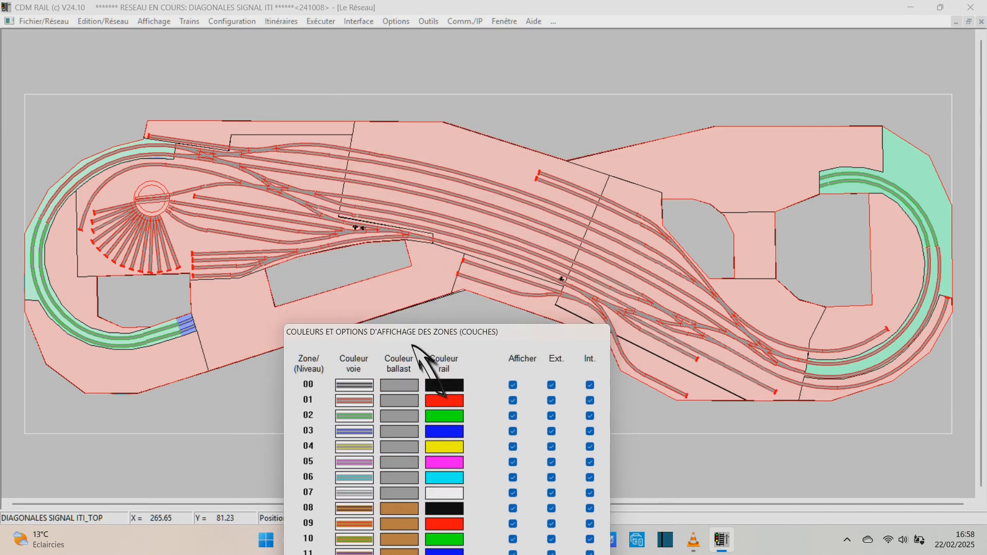
pyautogui.click(152, 24)
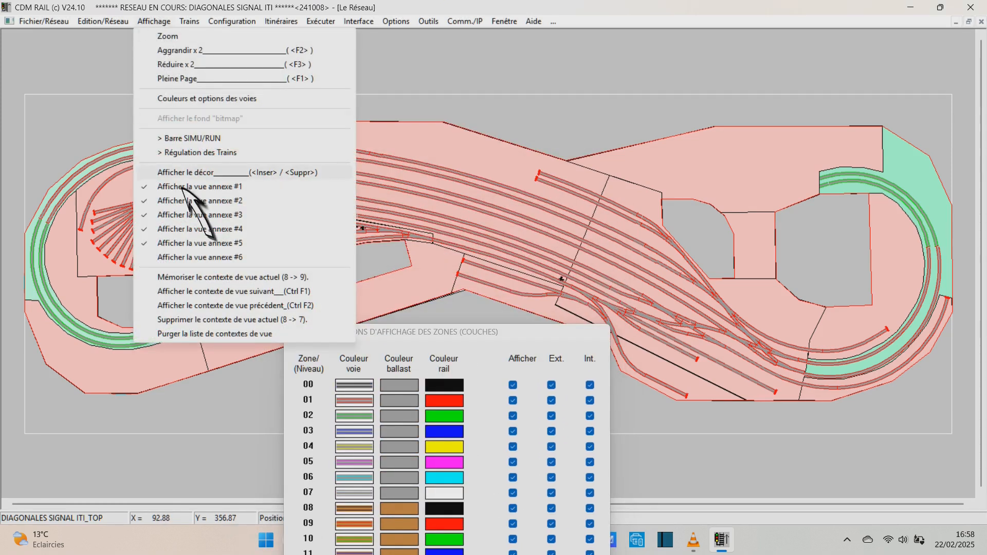
pyautogui.click(187, 266)
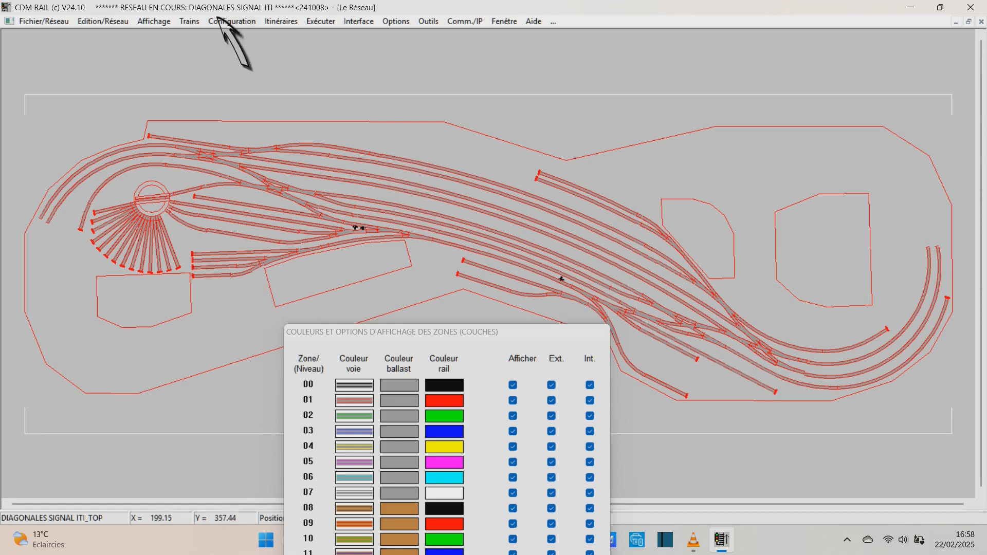
# Step: Hide annex views #6, #5 and #4 one after another
pyautogui.click(163, 22)
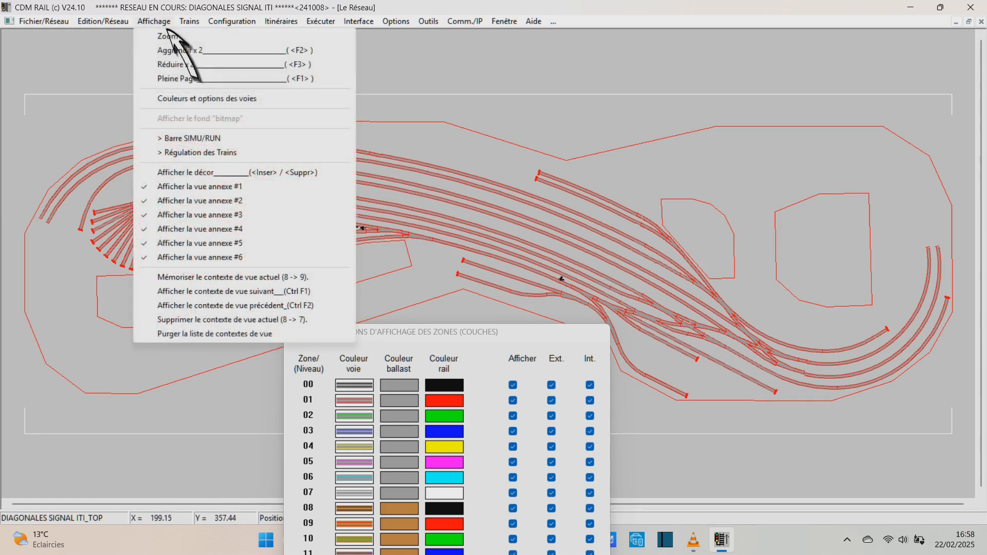
pyautogui.click(181, 258)
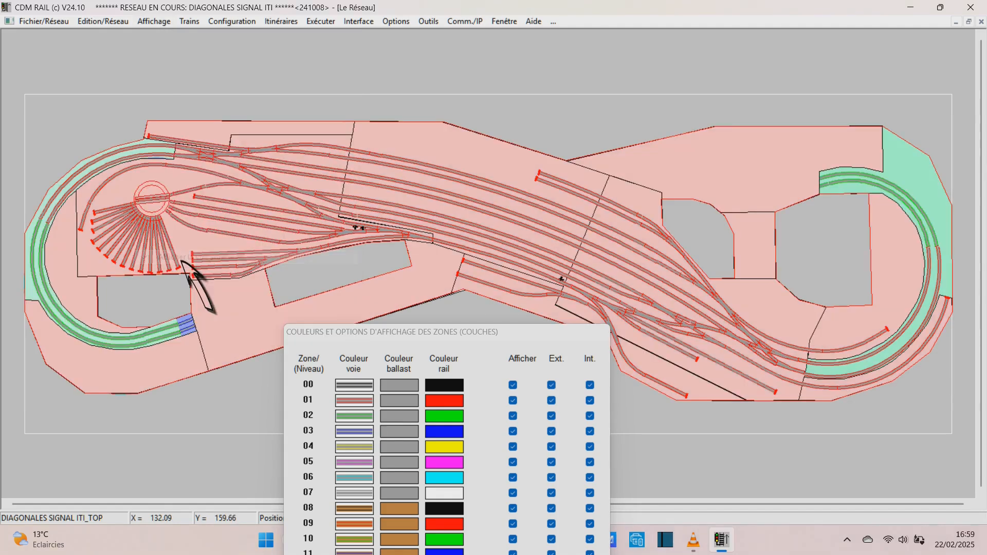
pyautogui.click(154, 22)
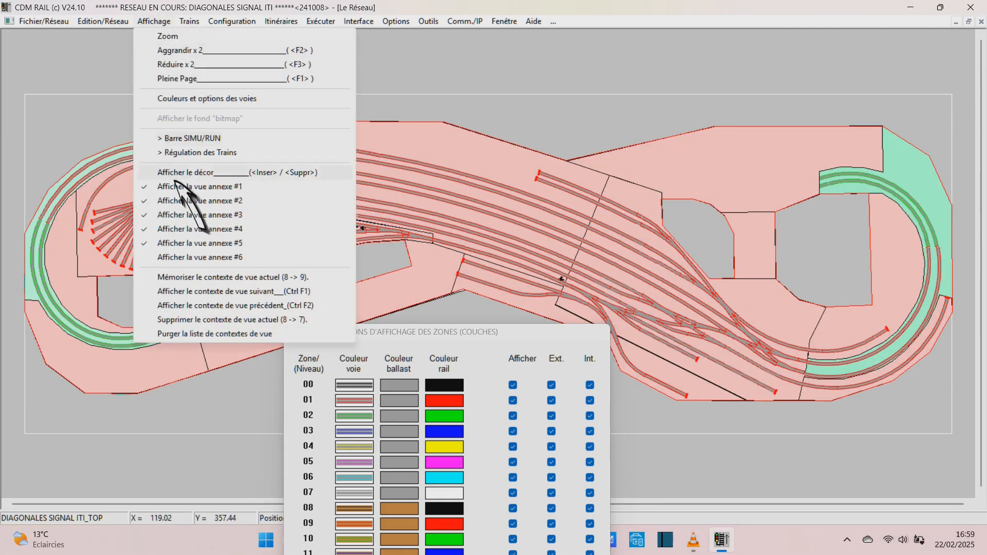
pyautogui.click(202, 245)
pyautogui.click(164, 23)
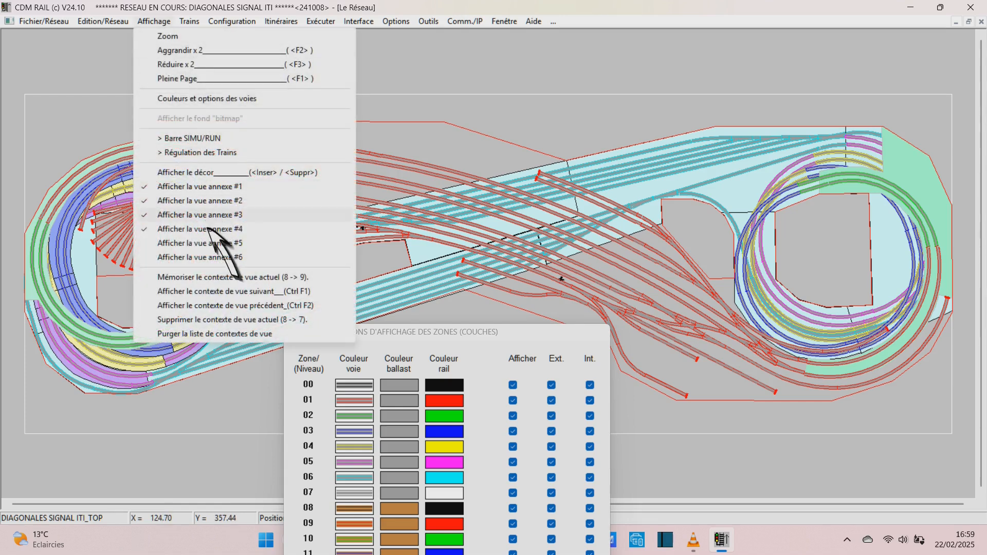
pyautogui.click(211, 230)
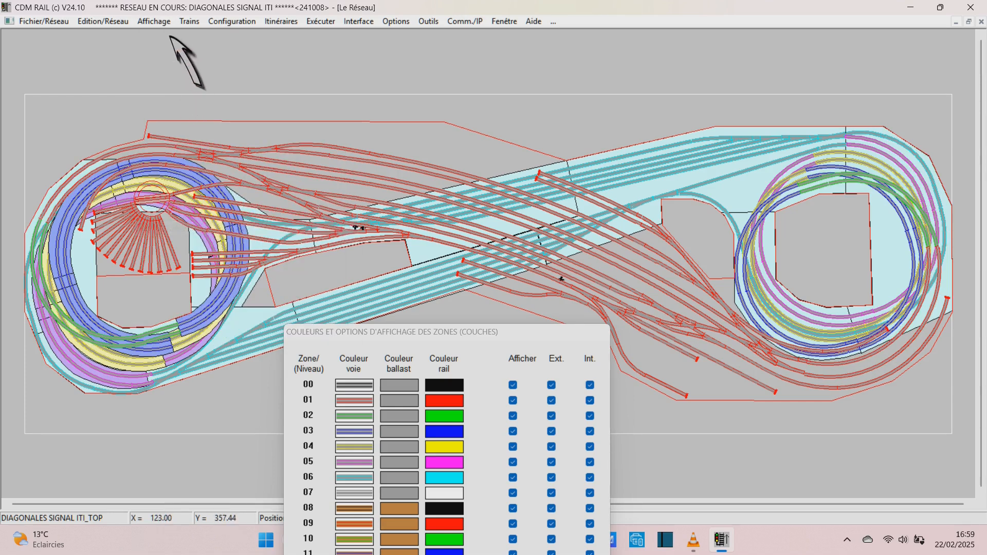
# Step: Hide annex views #3, #2 and #1 in turn, and close the zone colour and display options
pyautogui.click(155, 22)
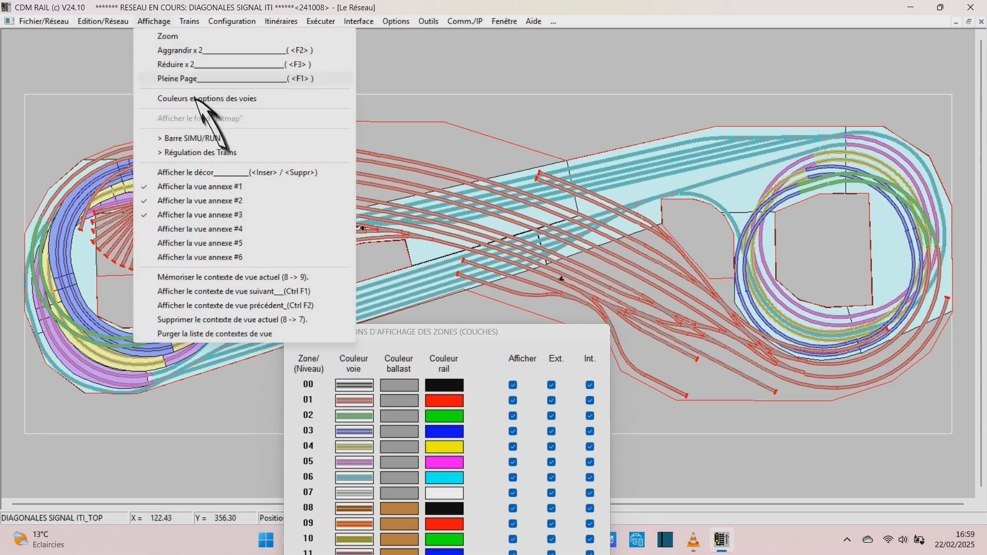
pyautogui.click(218, 217)
pyautogui.click(155, 21)
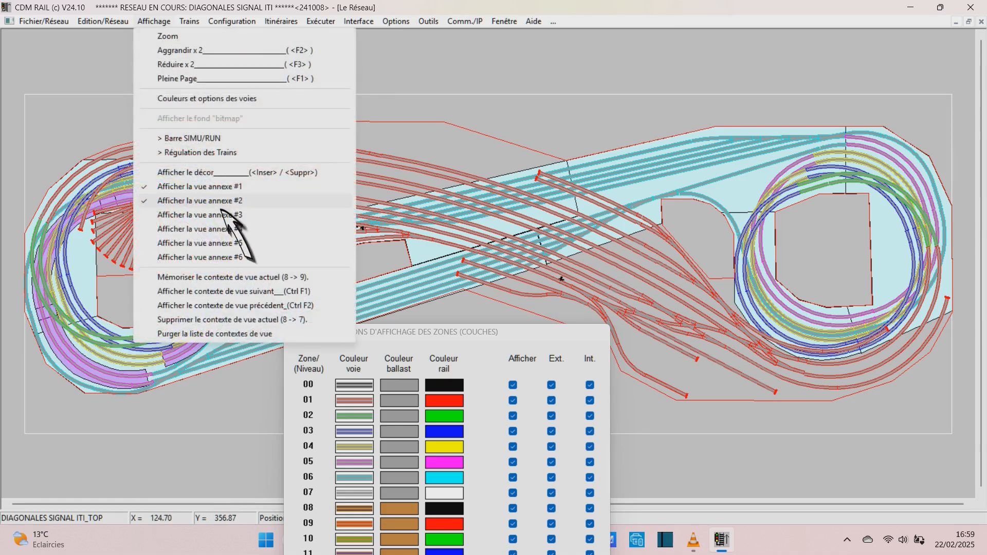
pyautogui.click(221, 202)
pyautogui.click(154, 21)
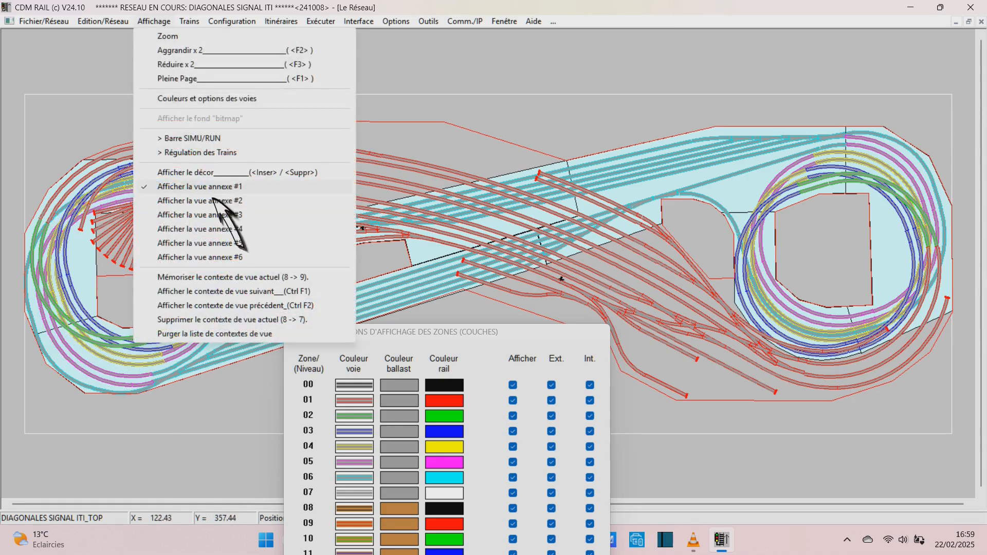
pyautogui.click(213, 200)
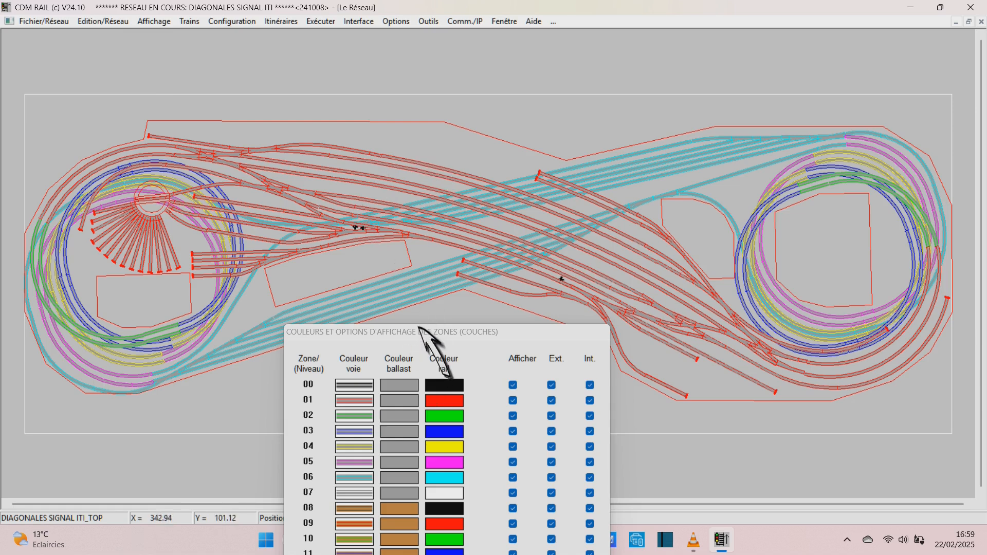
pyautogui.moveTo(434, 346); pyautogui.dragTo(407, 116)
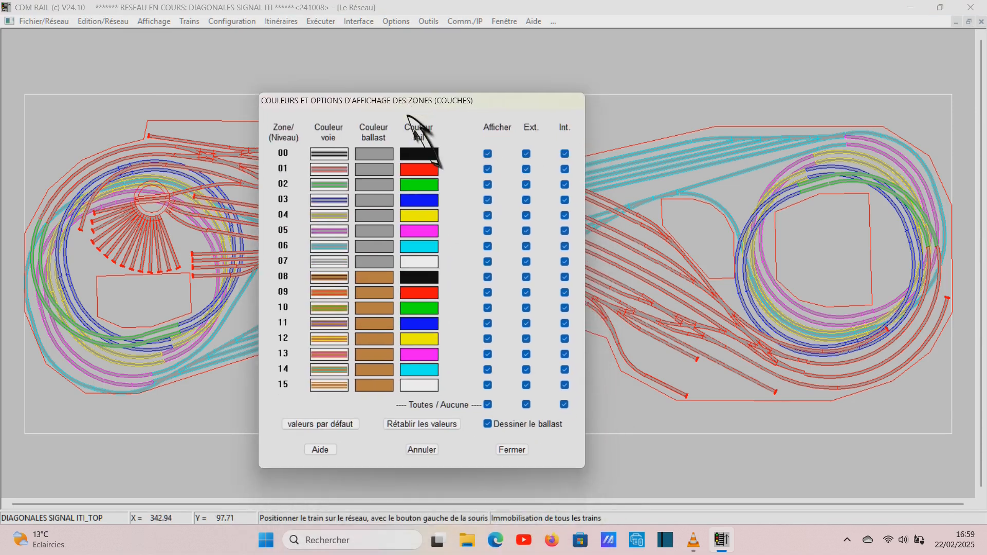
pyautogui.click(514, 449)
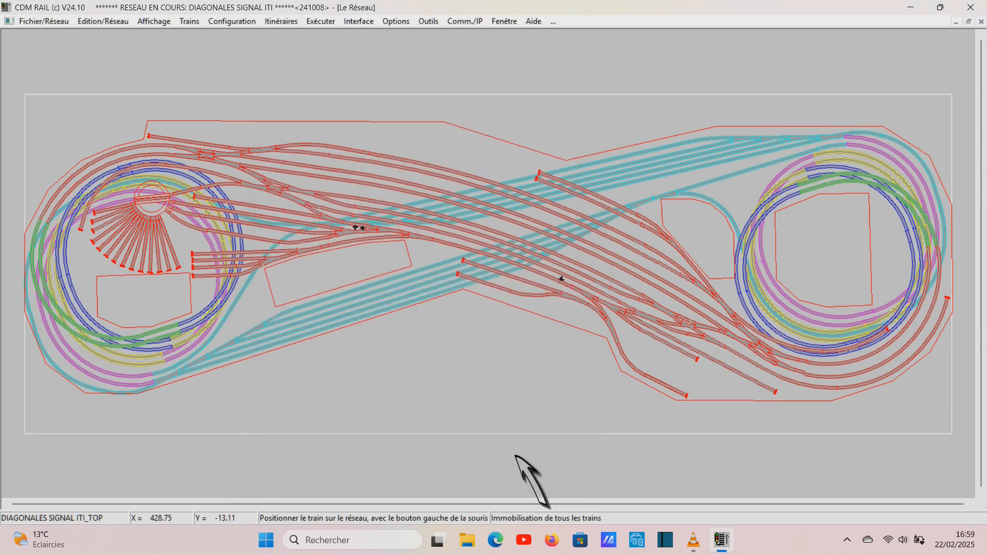